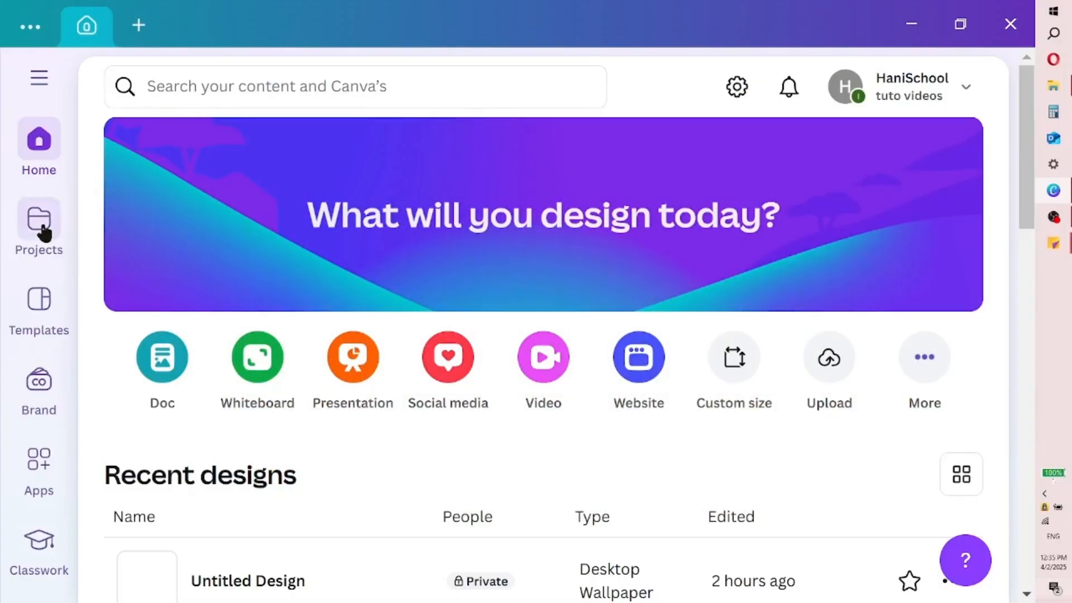
- Start a new blank video design and upload the dubai-marina picture to it
click(143, 34)
click(233, 291)
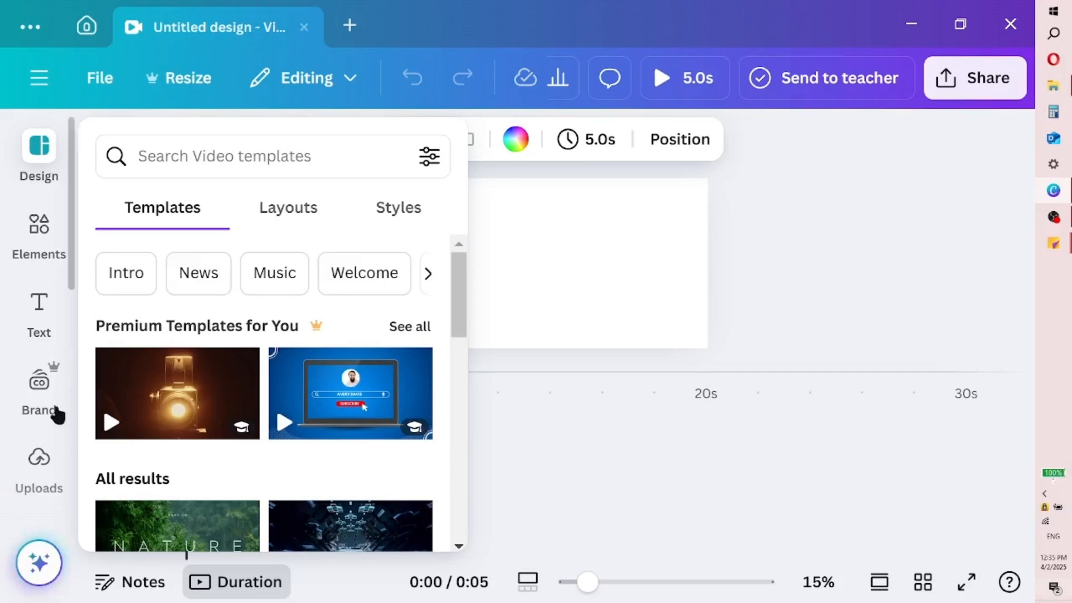
click(50, 447)
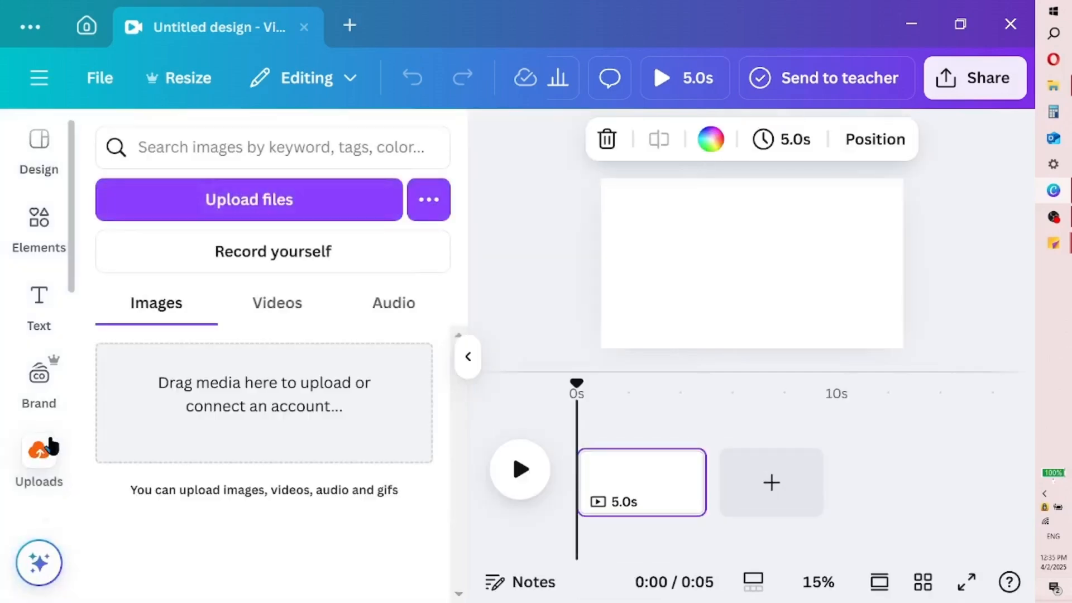
click(293, 211)
click(450, 101)
click(442, 283)
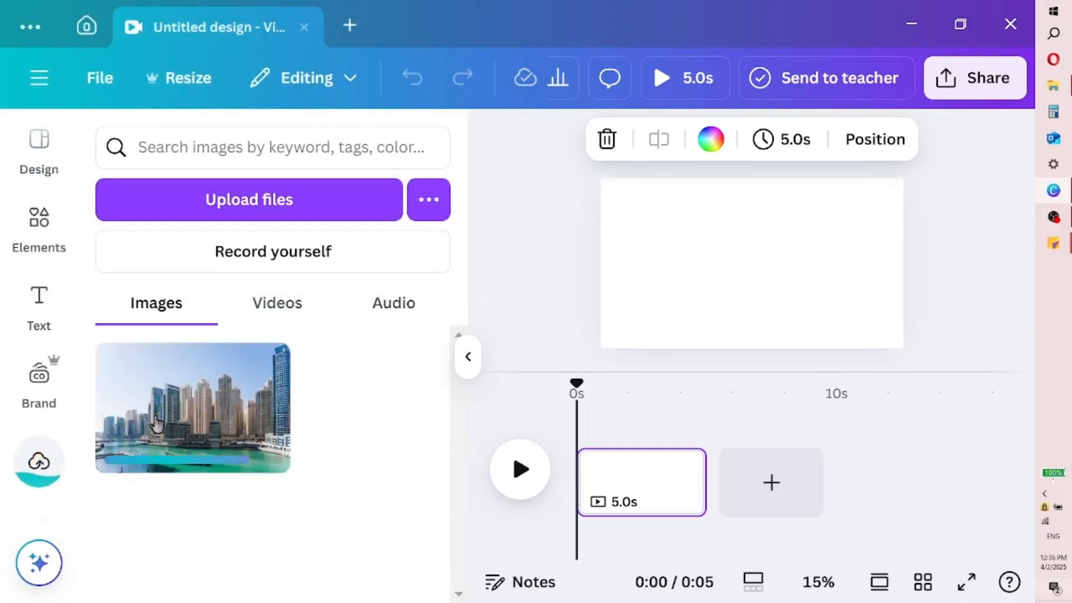
- Add the uploaded Dubai skyline photo to the page and set it as the page background
click(156, 424)
click(469, 365)
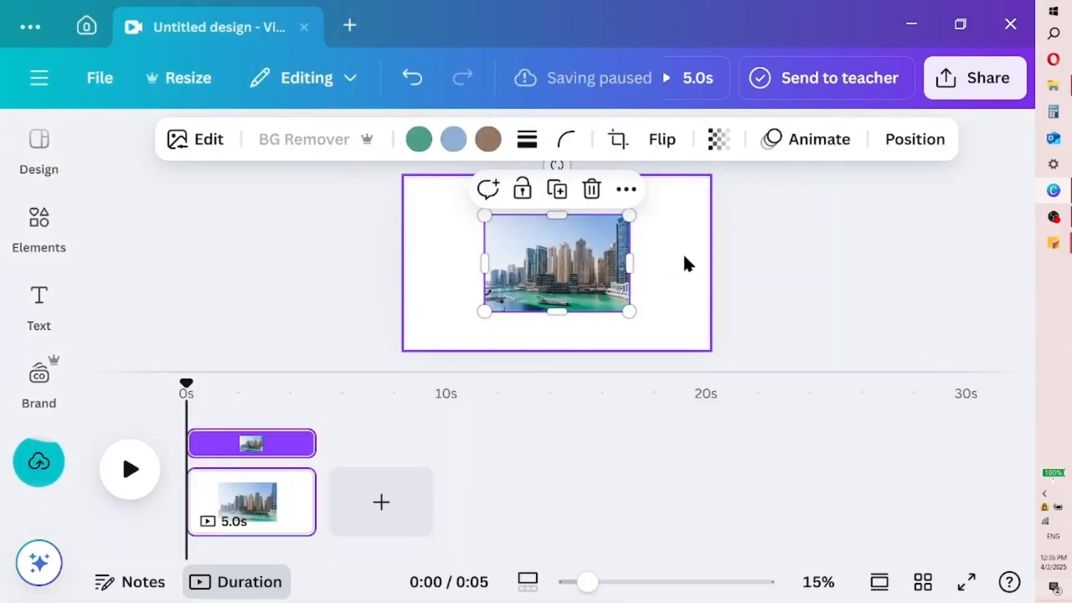
right_click(568, 283)
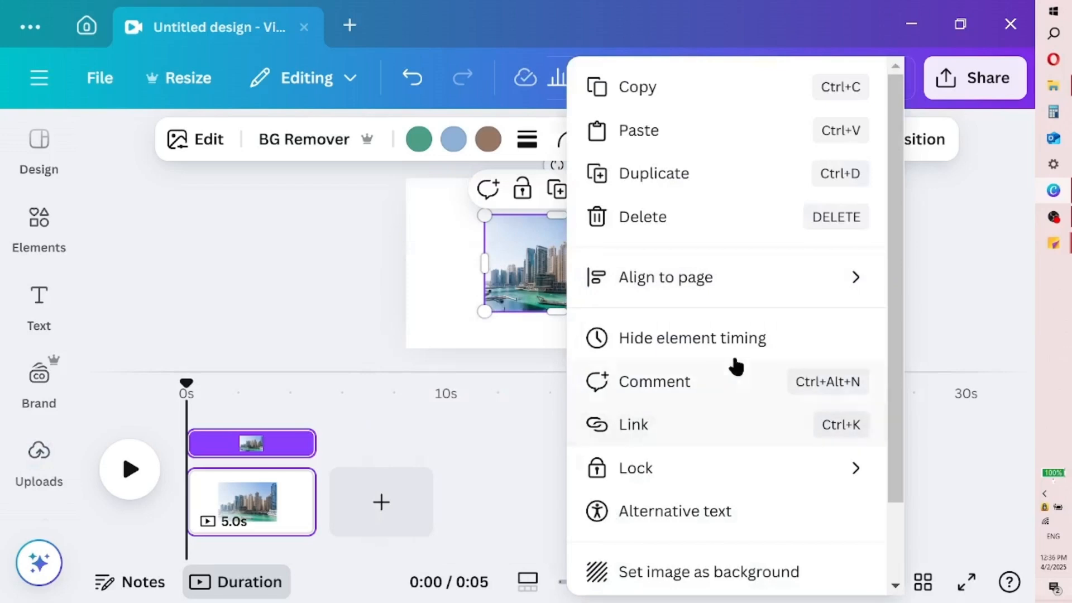
click(753, 571)
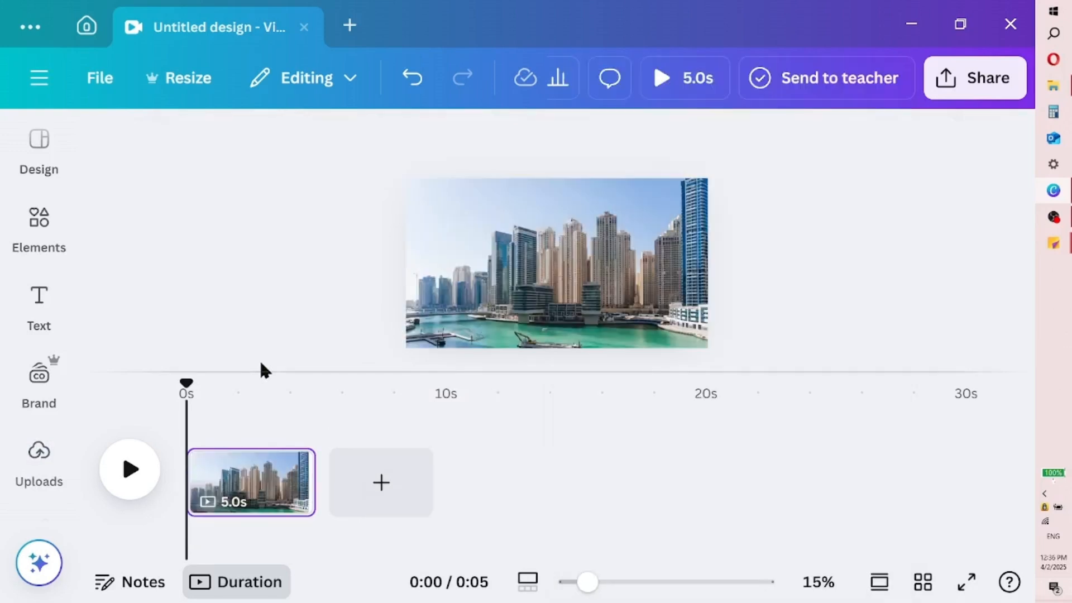
- Add a heading to the page with the text "DUBAI"
click(22, 304)
click(215, 398)
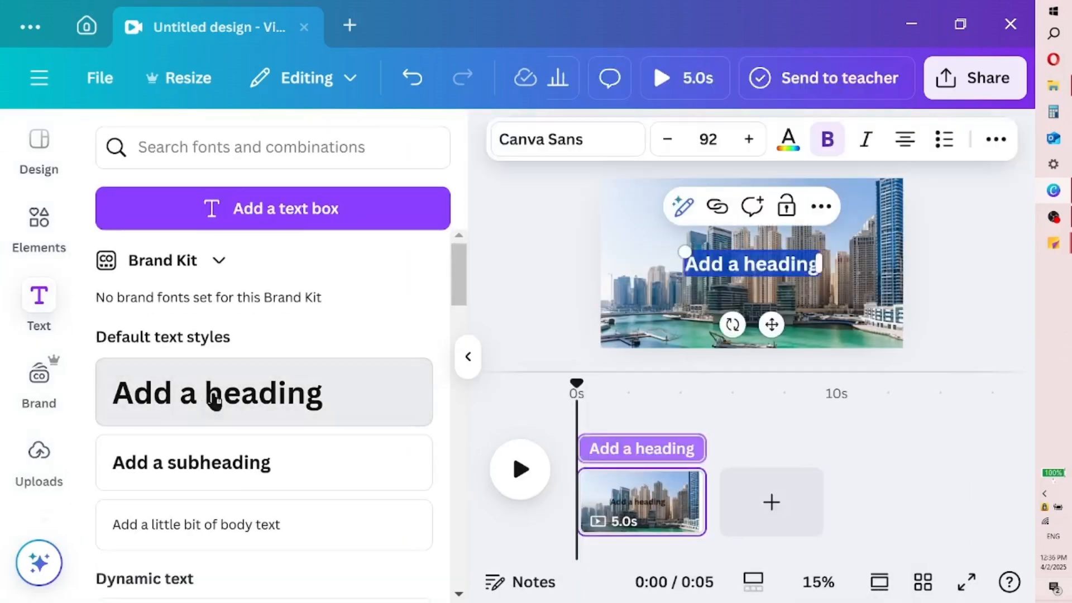
text(D)
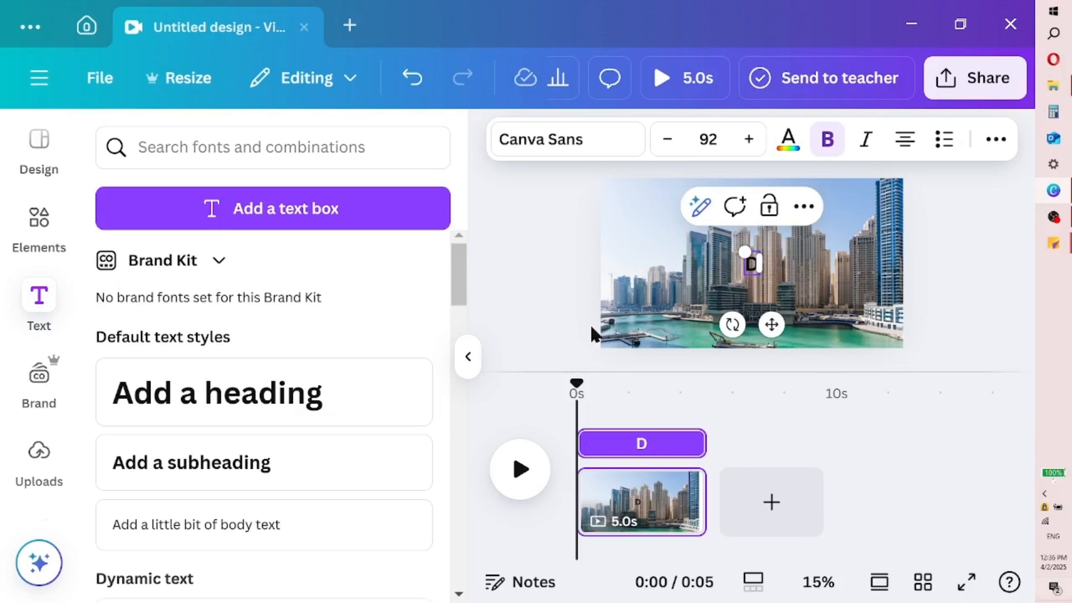
text(UBA)
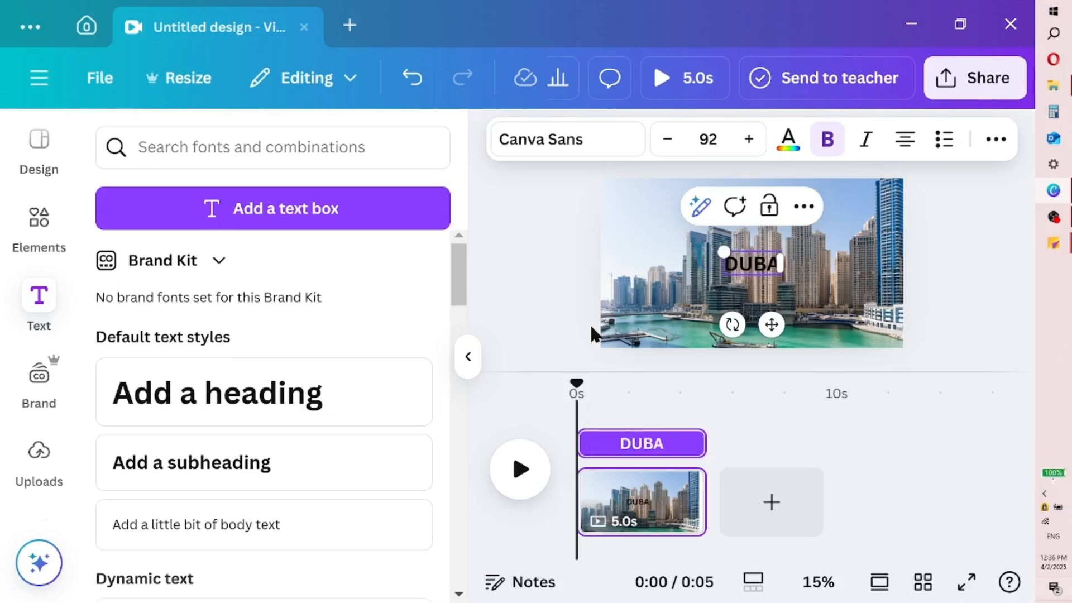
text(I)
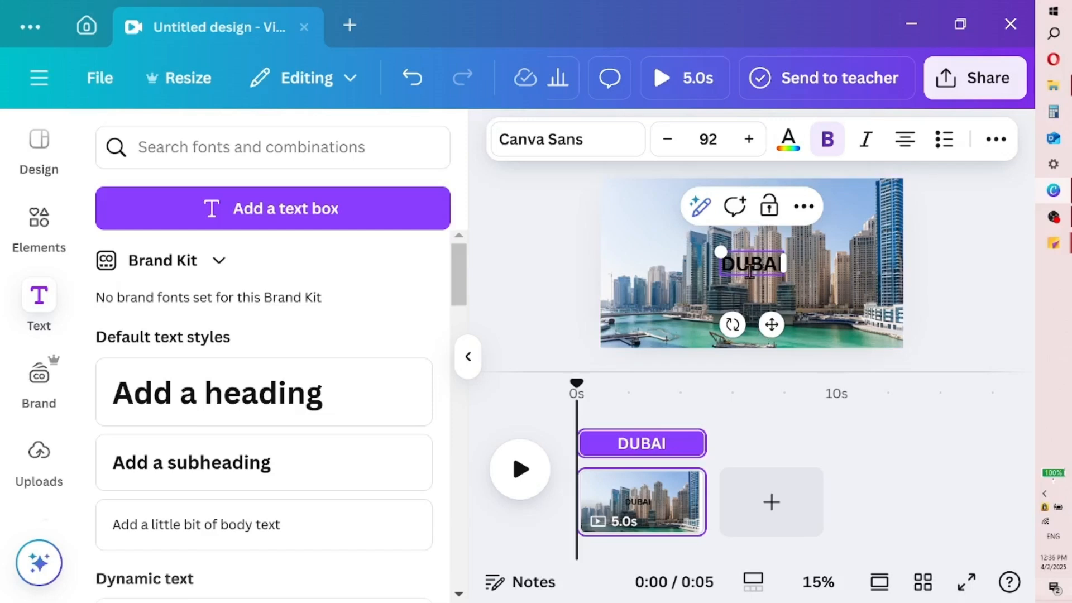
- Set the DUBAI heading's font to Anton and its size to 98
key(ctrl+a)
click(592, 148)
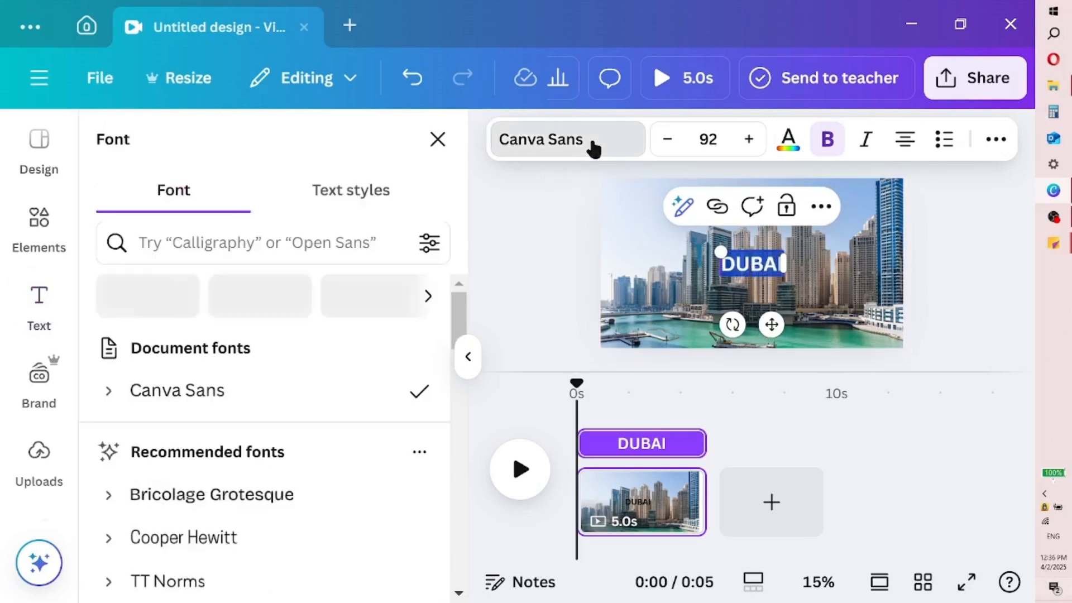
drag(454, 304, 395, 378)
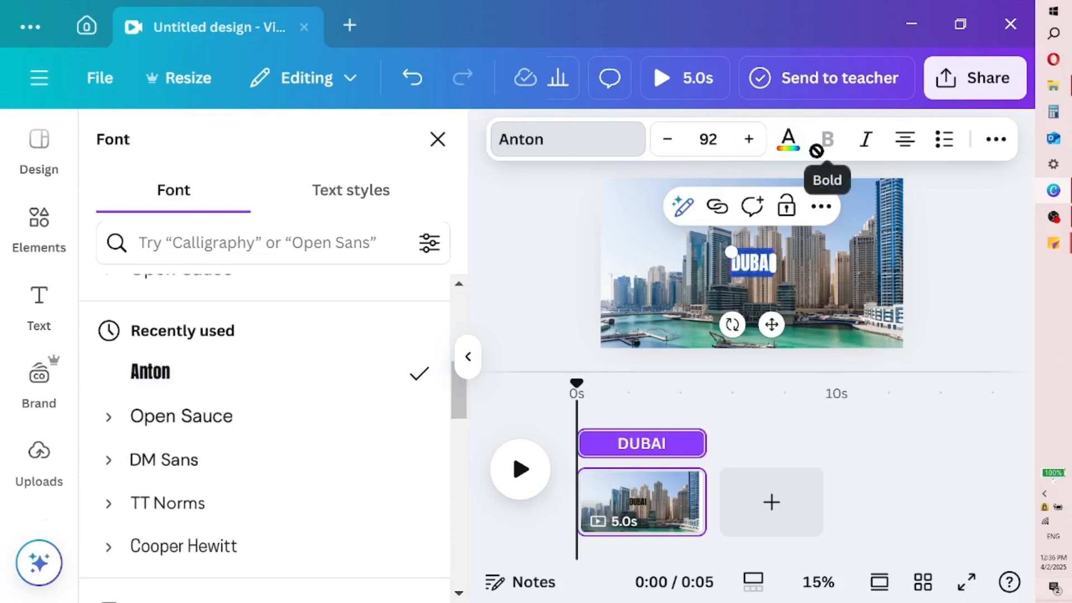
click(748, 140)
click(749, 140)
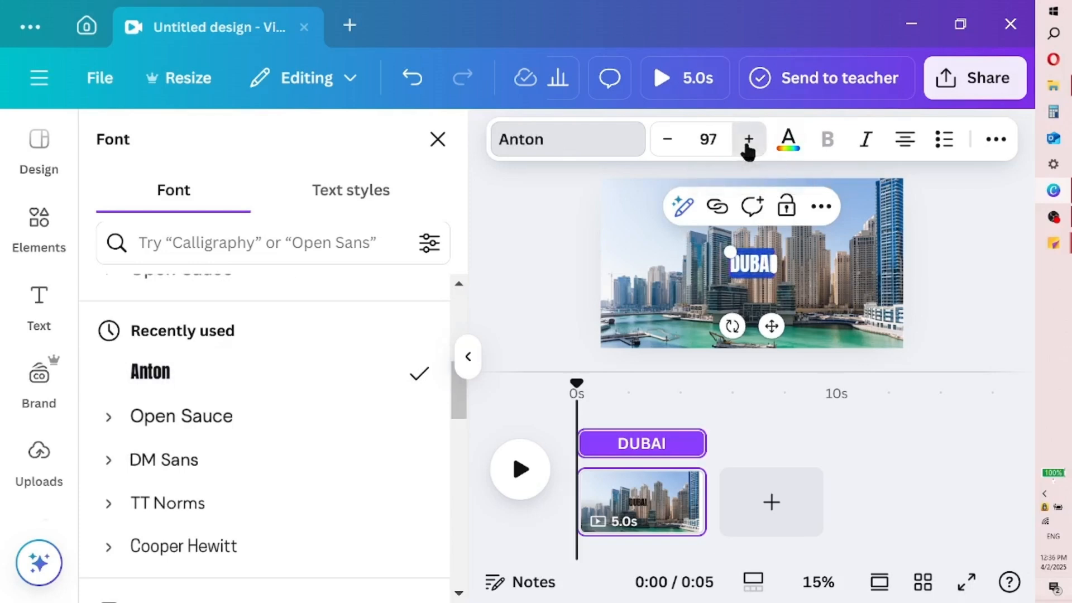
click(748, 140)
- Change the DUBAI heading's text color to white
click(788, 142)
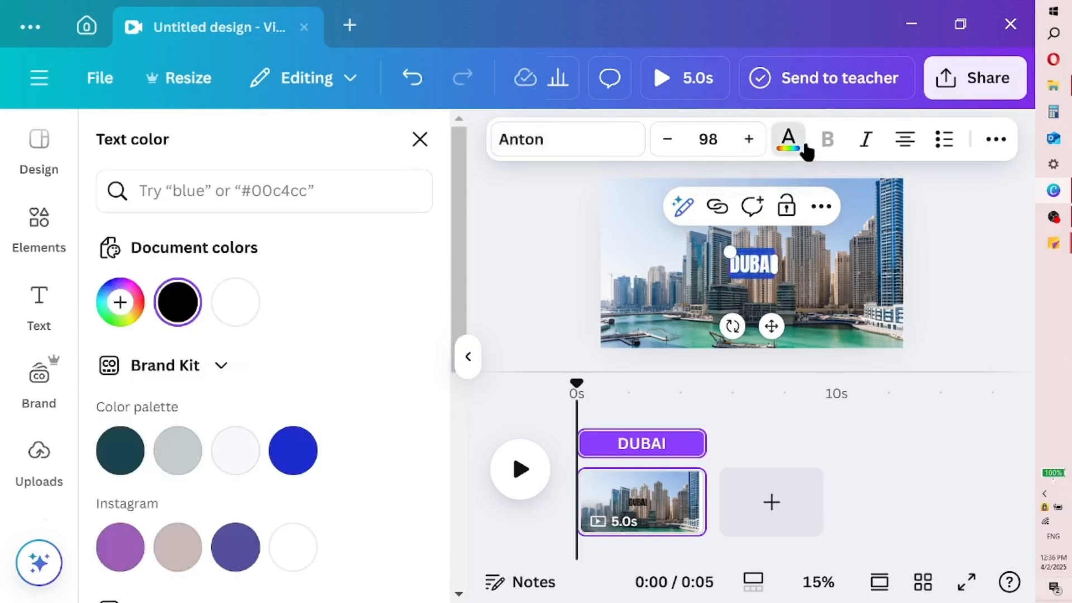
click(236, 302)
click(468, 357)
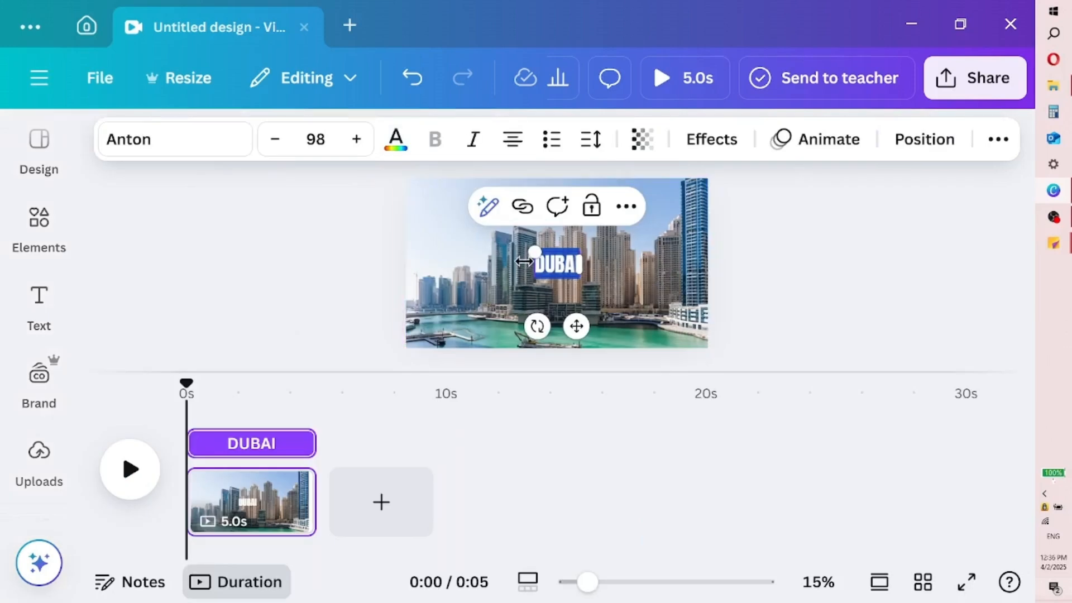
- Enlarge the DUBAI heading to about size 324 and centre it on the page
drag(527, 248, 421, 232)
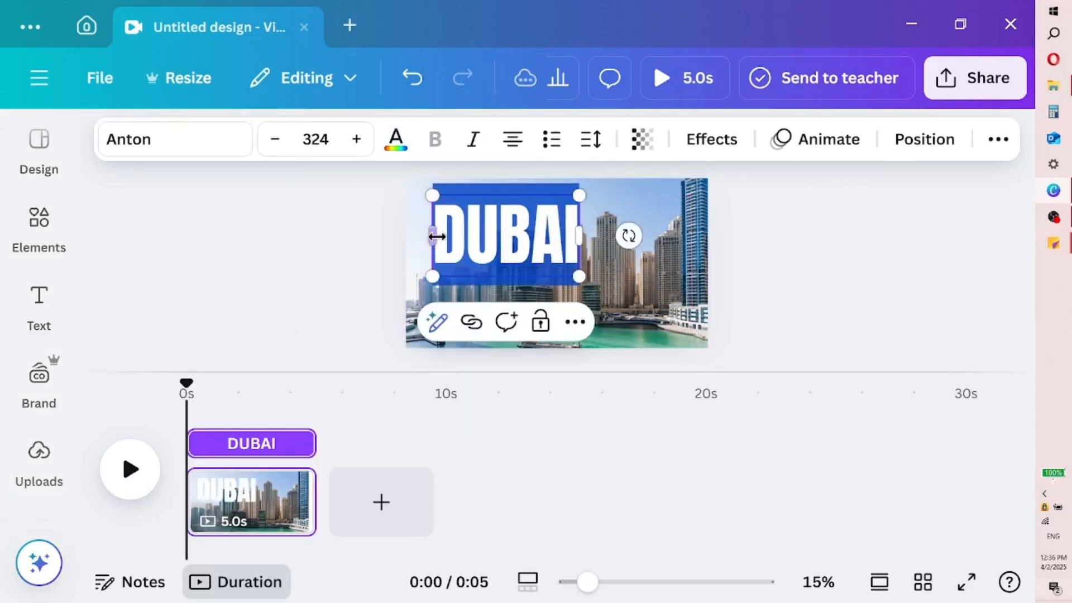
click(597, 261)
drag(496, 249, 551, 277)
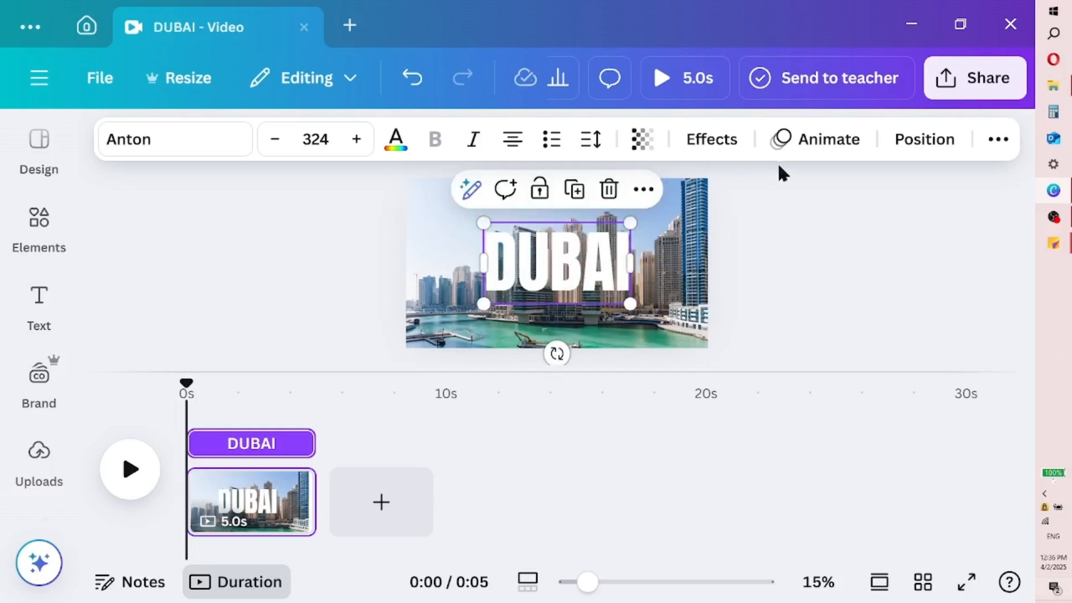
- Apply the Shadow effect to the DUBAI heading with the dark teal color from the palette
click(726, 139)
click(240, 327)
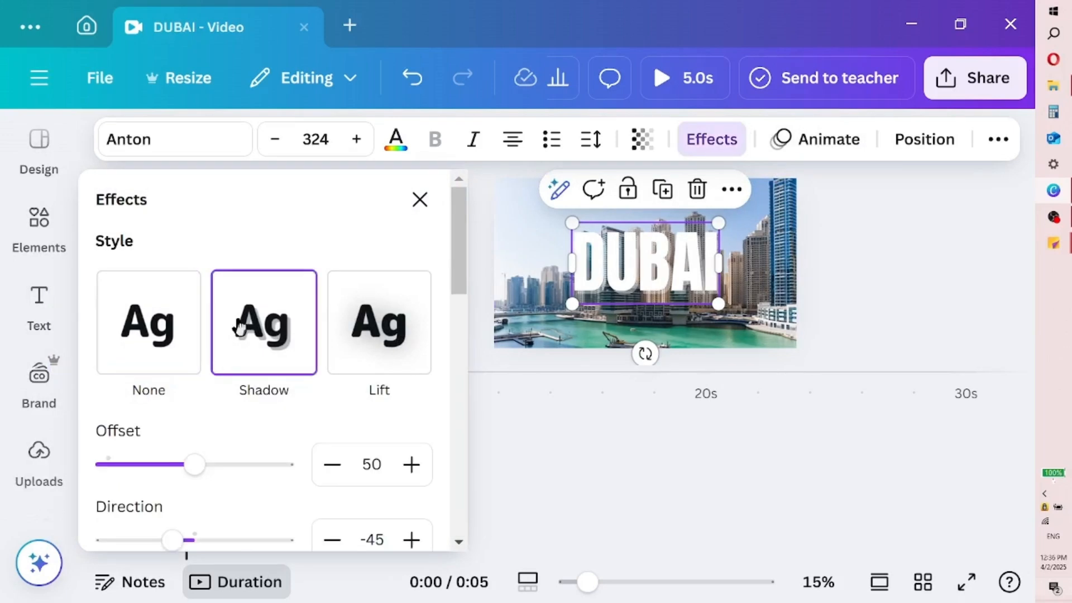
drag(455, 274, 444, 352)
scroll(444, 353, up, 1)
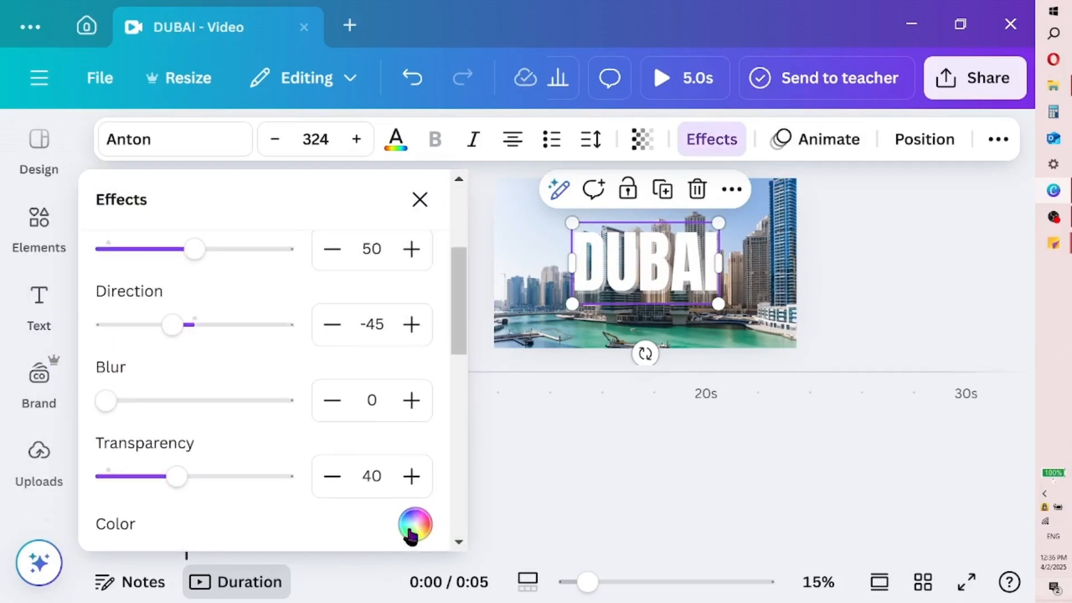
click(410, 536)
click(136, 461)
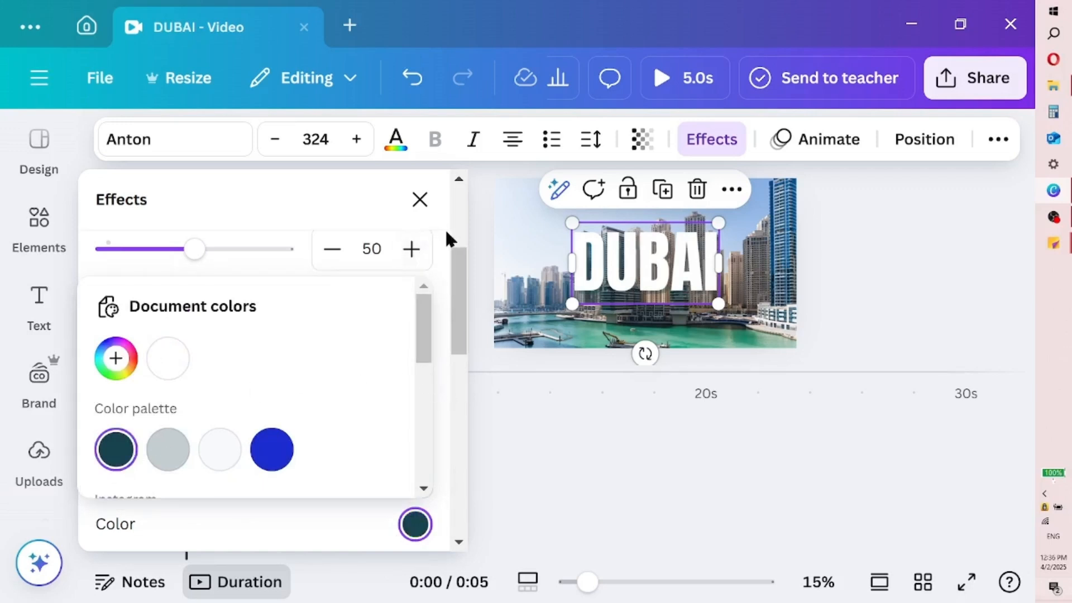
click(420, 201)
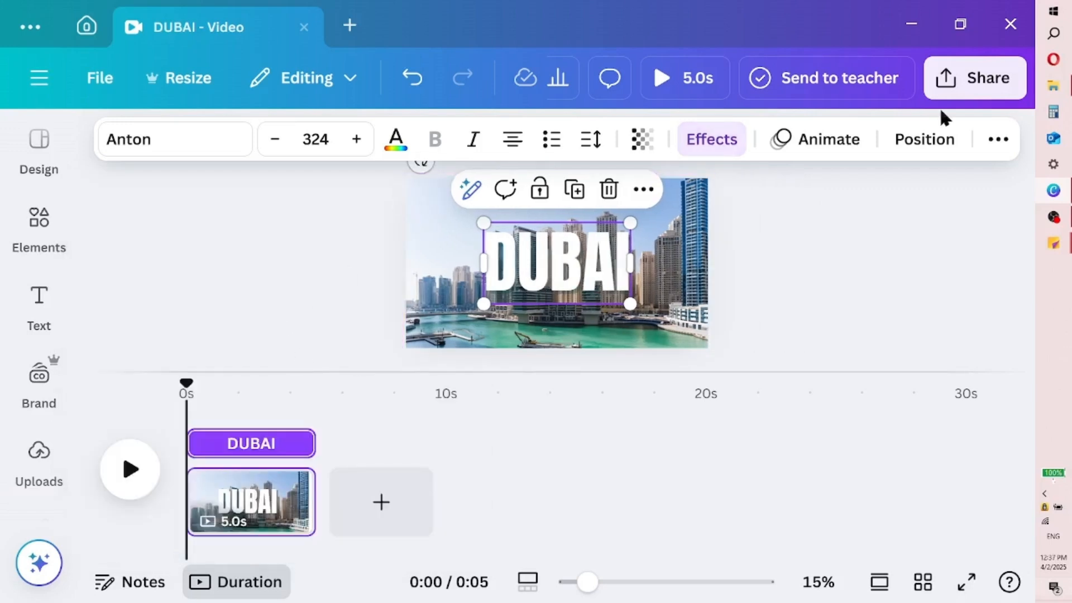
- Set up the design's download as a PNG at size 3.125 with a transparent background
click(992, 78)
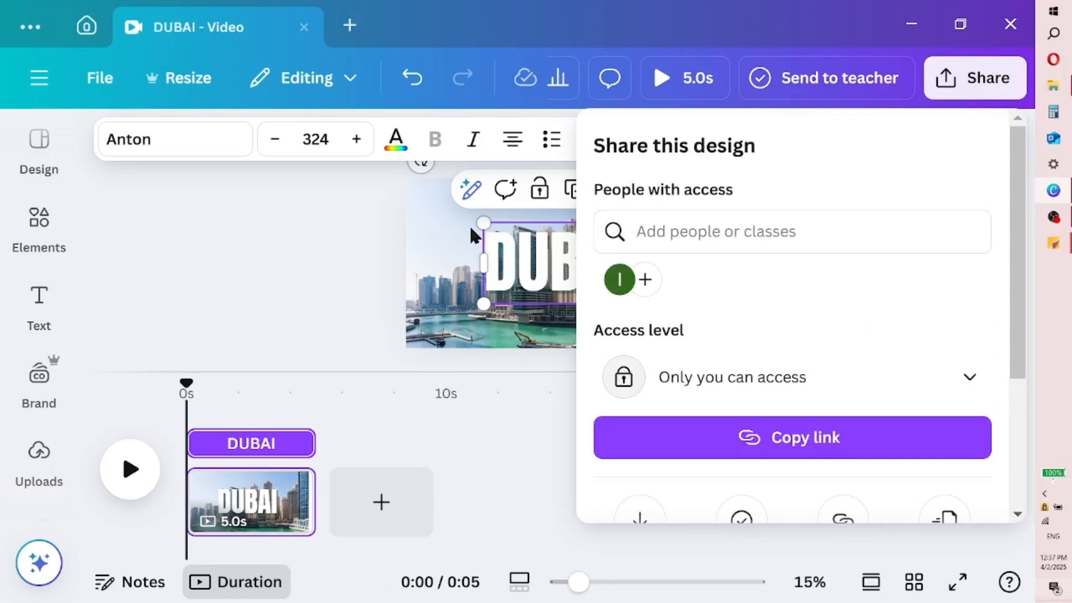
drag(1024, 237, 1000, 342)
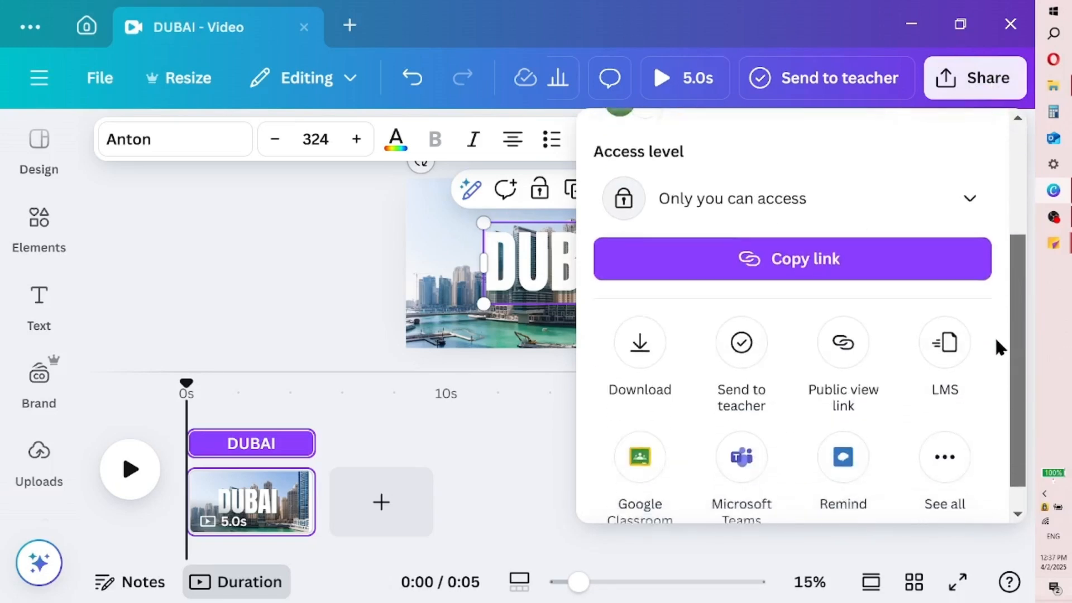
click(641, 327)
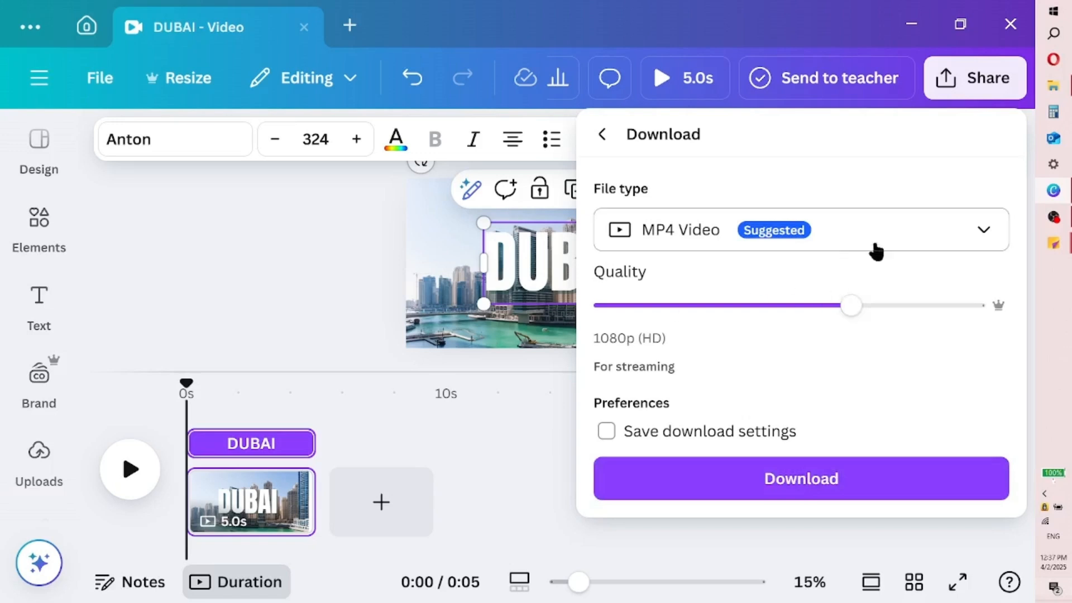
click(874, 246)
click(786, 374)
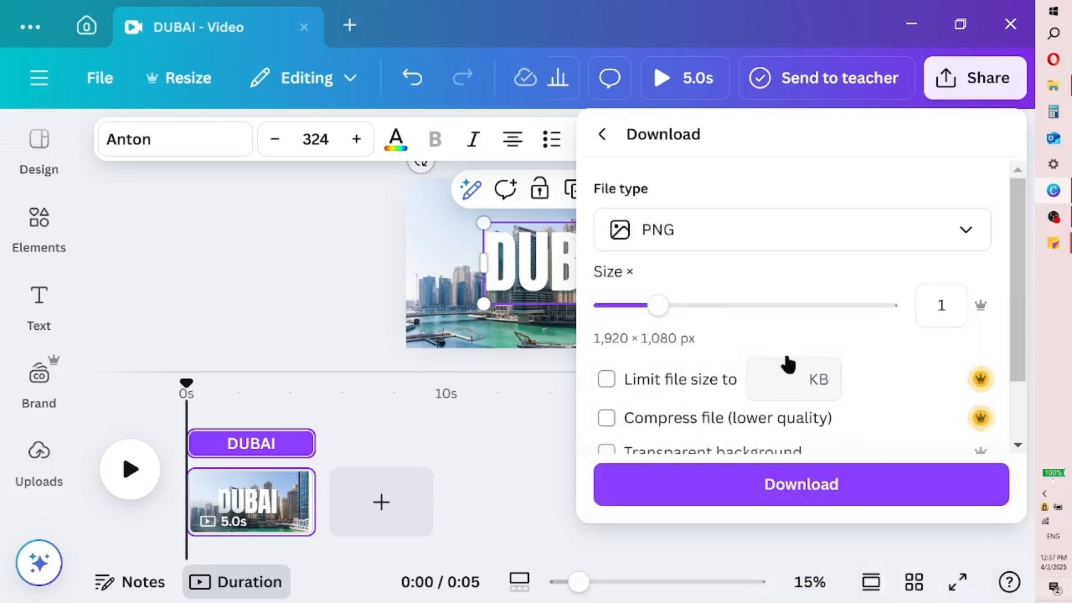
drag(657, 306, 1004, 416)
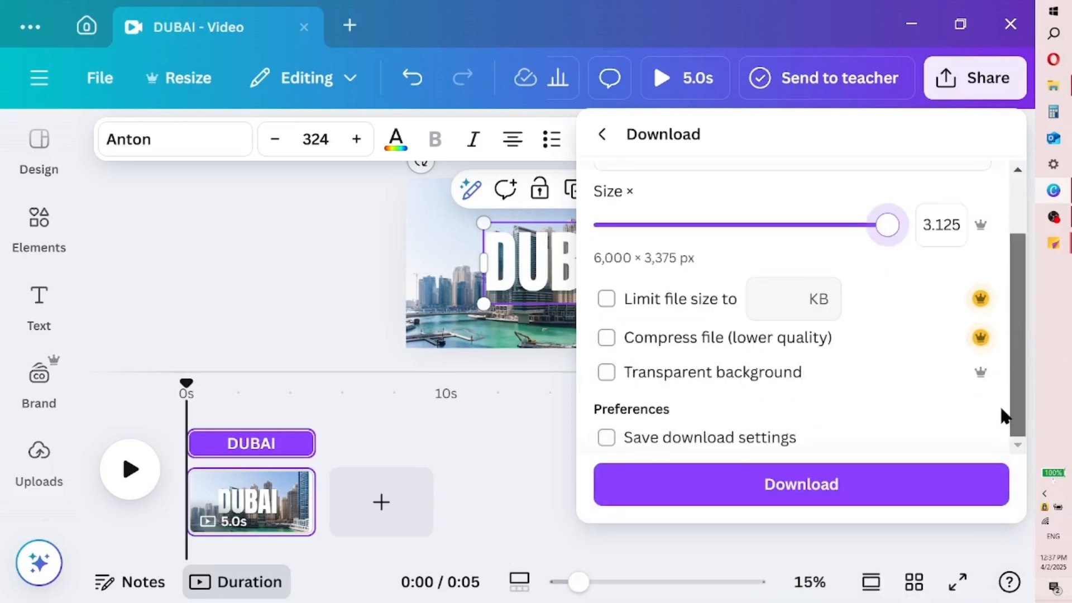
click(768, 375)
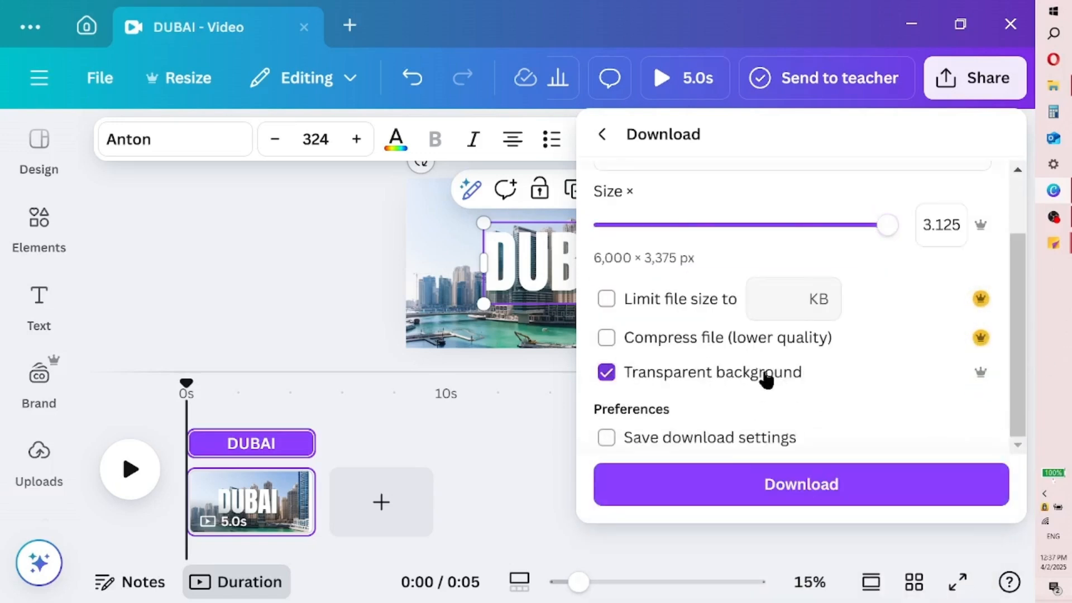
- Download the design and save it as DUBAI in the Pictures folder
click(810, 485)
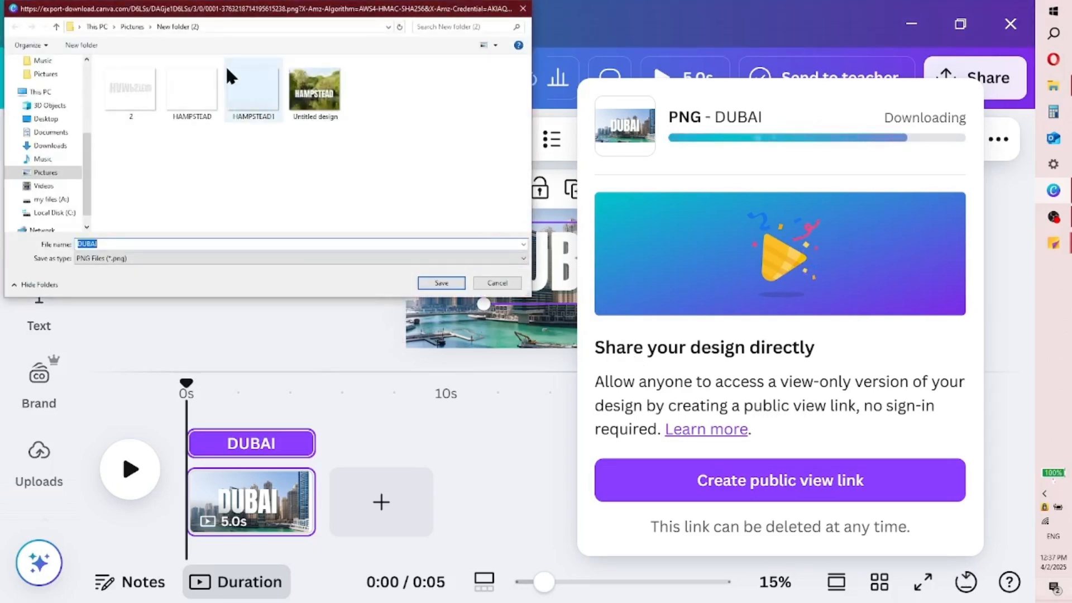
click(137, 26)
click(444, 284)
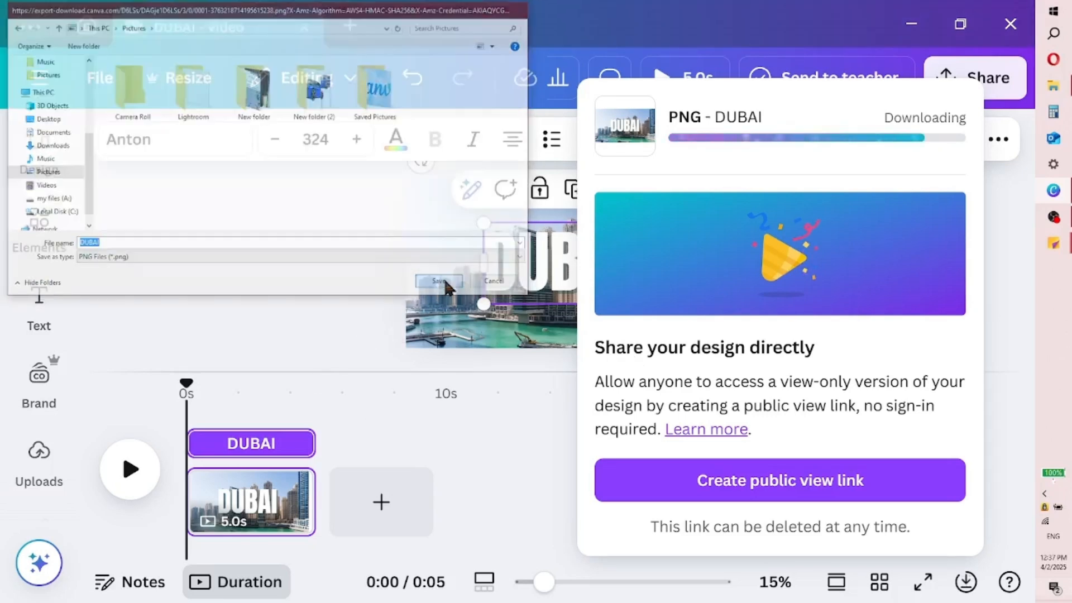
click(218, 266)
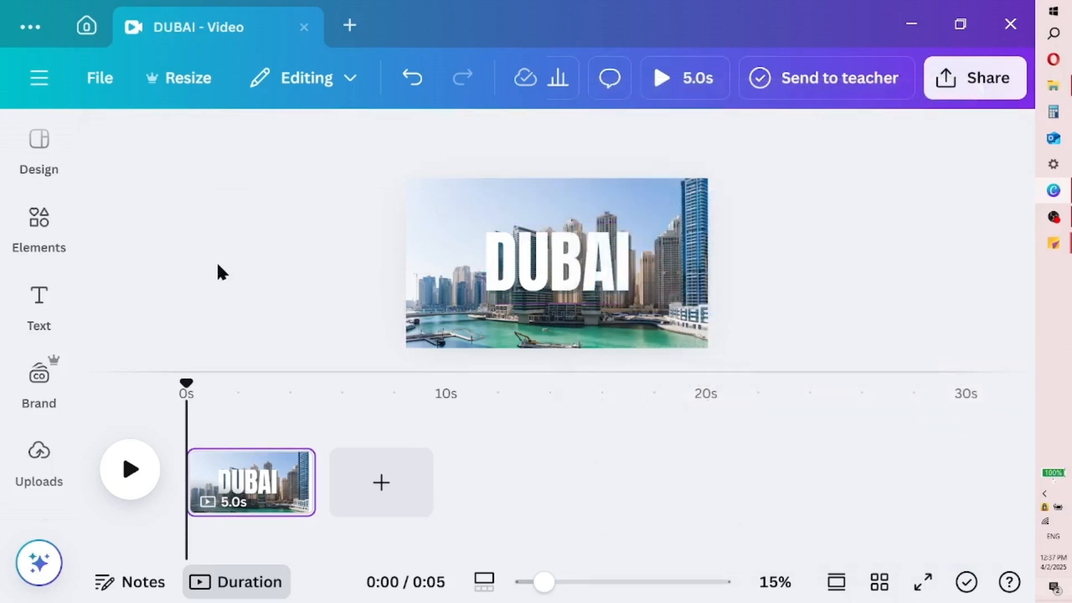
- Upload the exported DUBAI image from the Pictures folder to the design's media
click(39, 468)
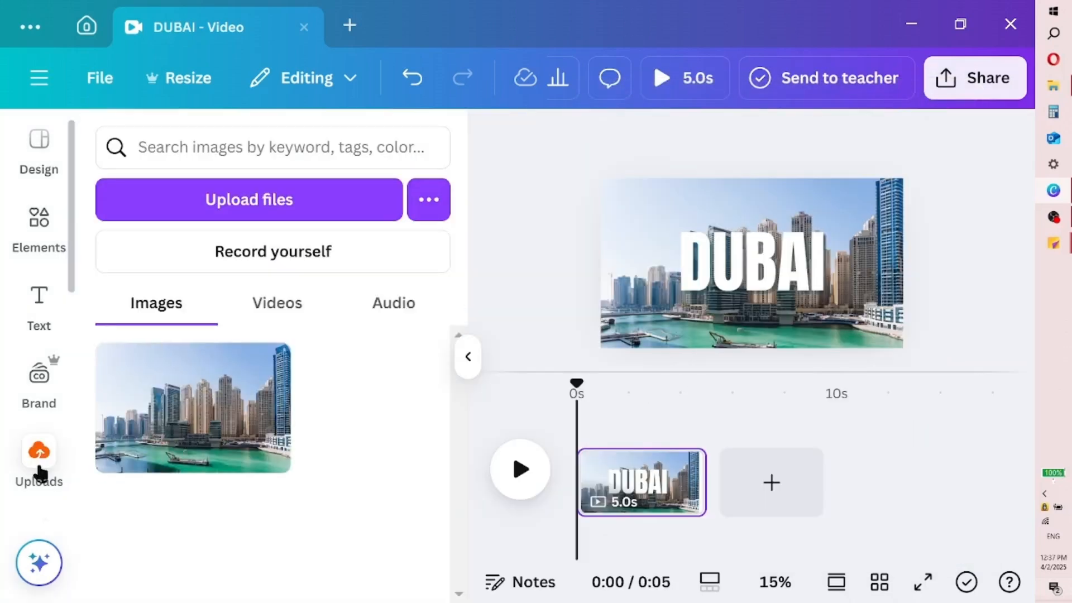
click(275, 199)
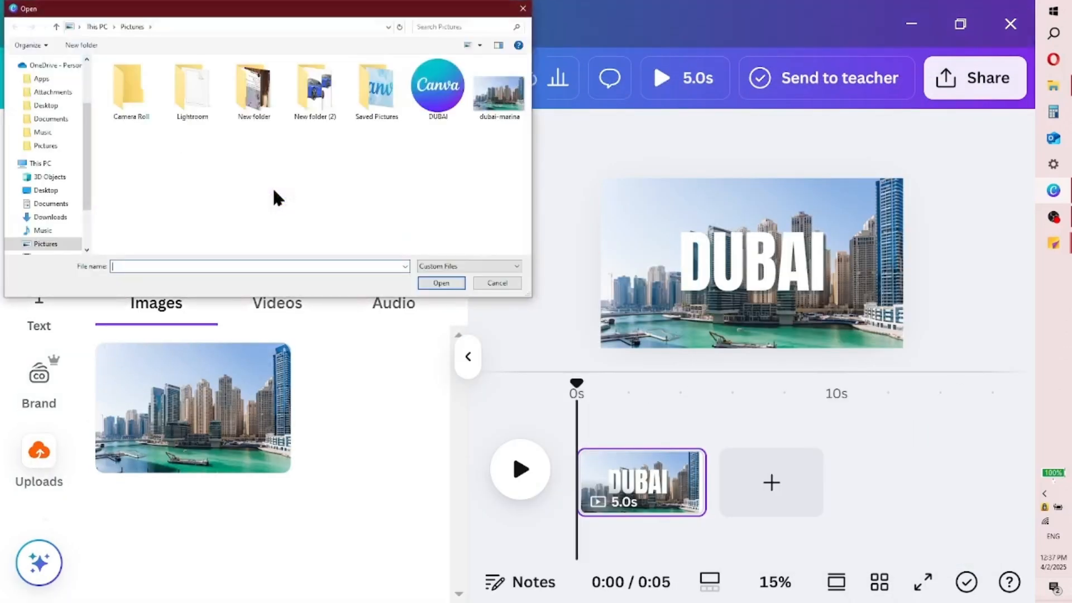
click(451, 99)
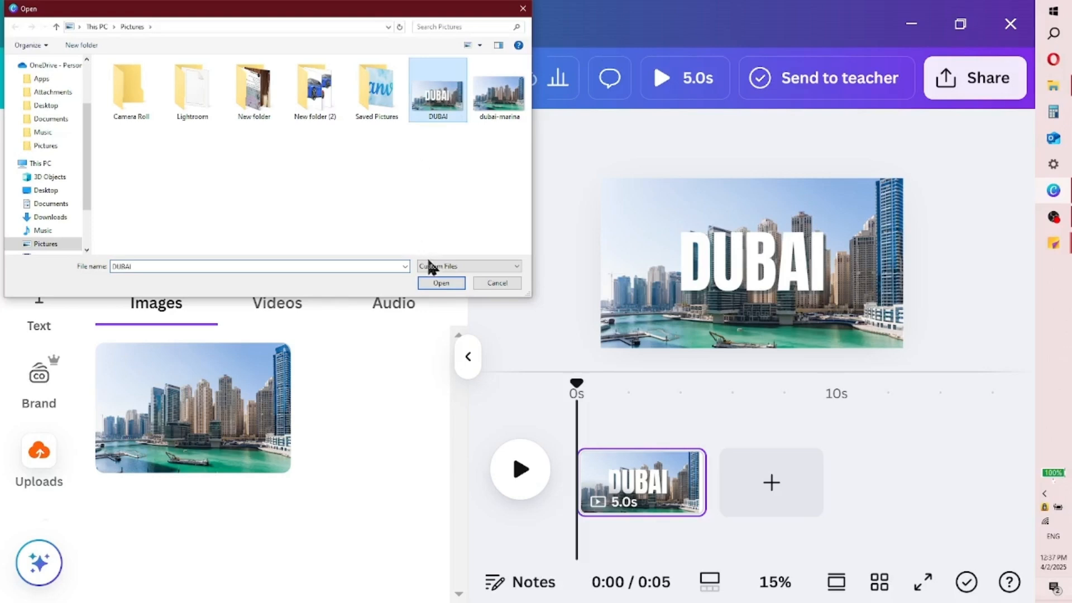
click(441, 282)
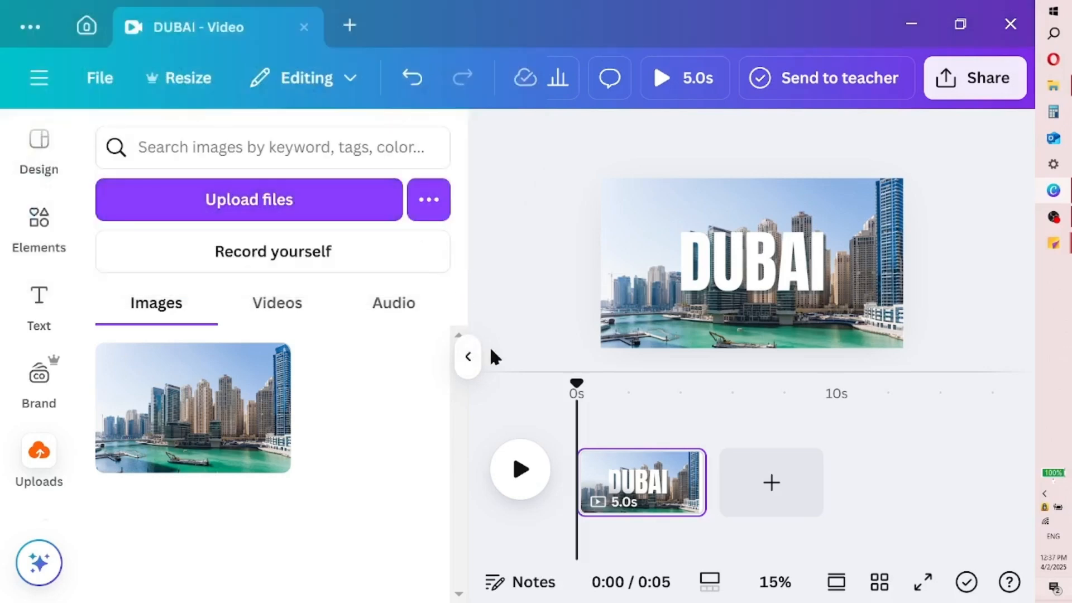
- Delete the skyline photo from the page background, keeping the DUBAI heading
click(670, 268)
key(Delete)
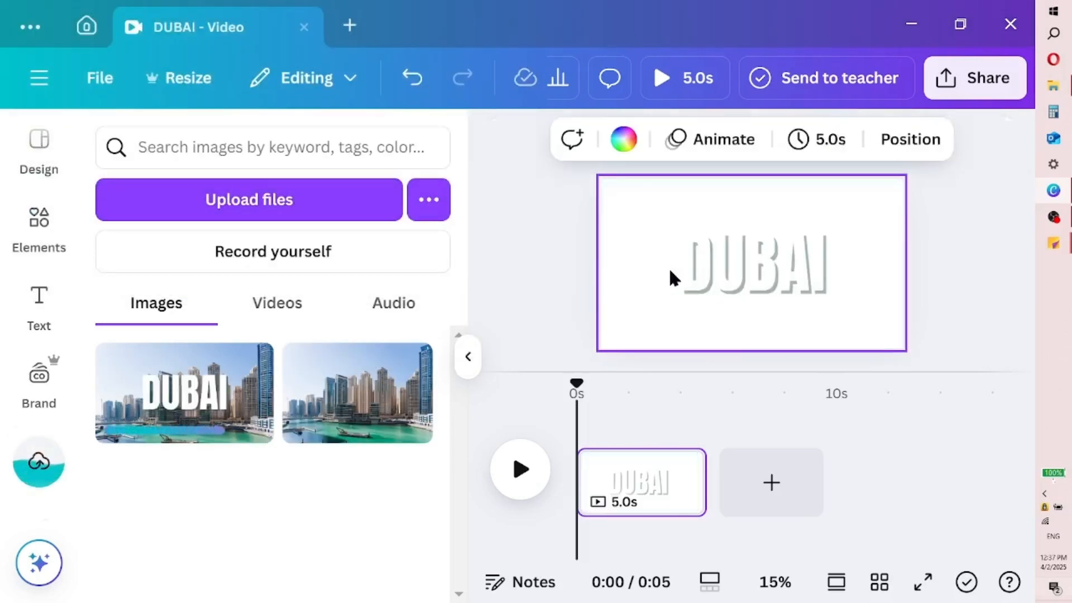
- Replace the DUBAI heading with the uploaded DUBAI skyline image, set as the page background
click(709, 262)
key(Delete)
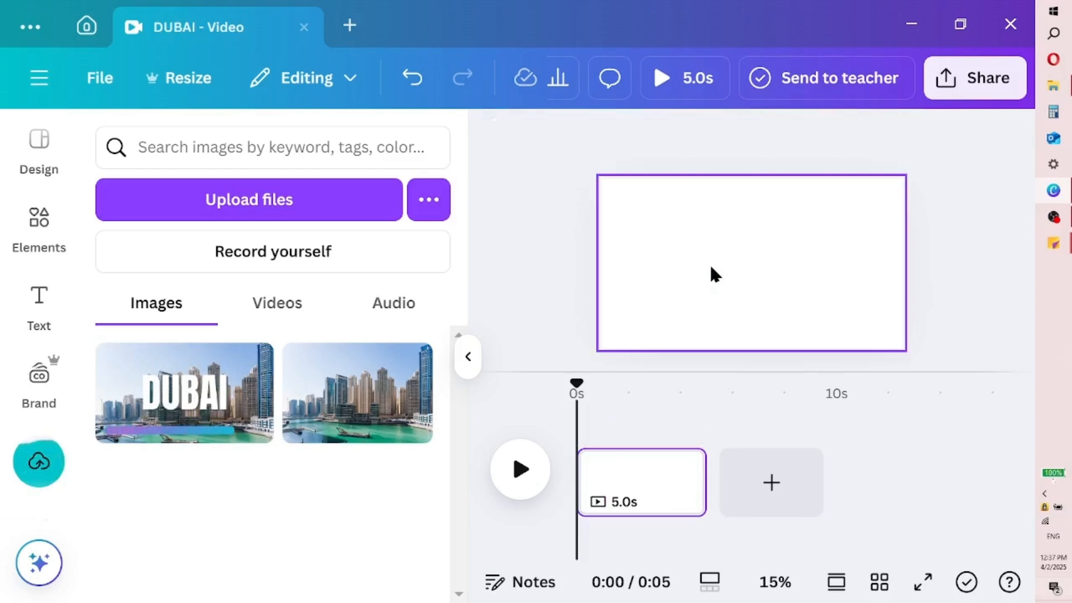
click(231, 416)
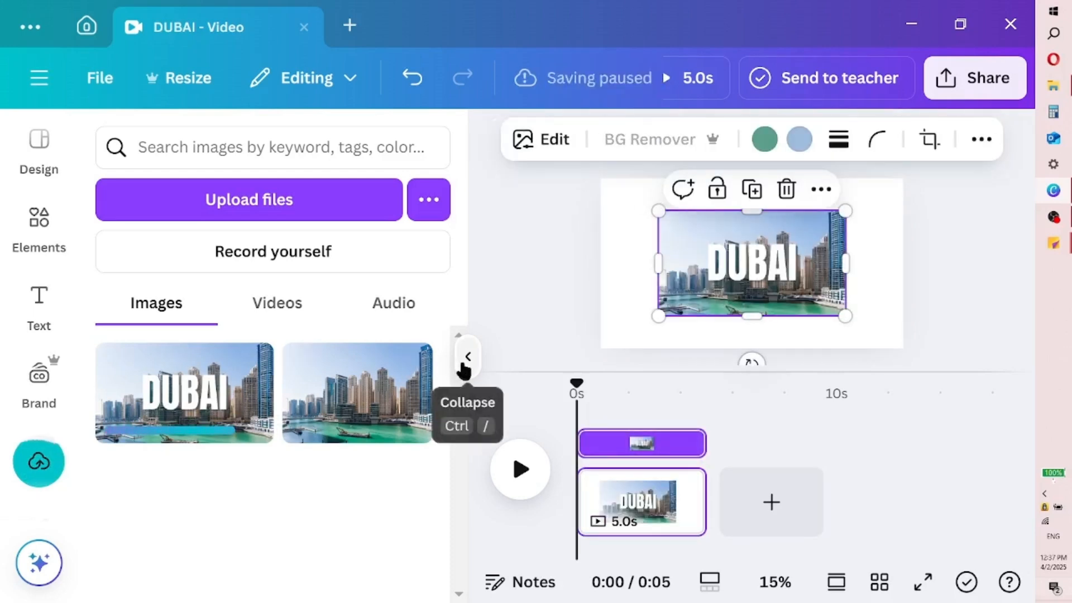
click(467, 357)
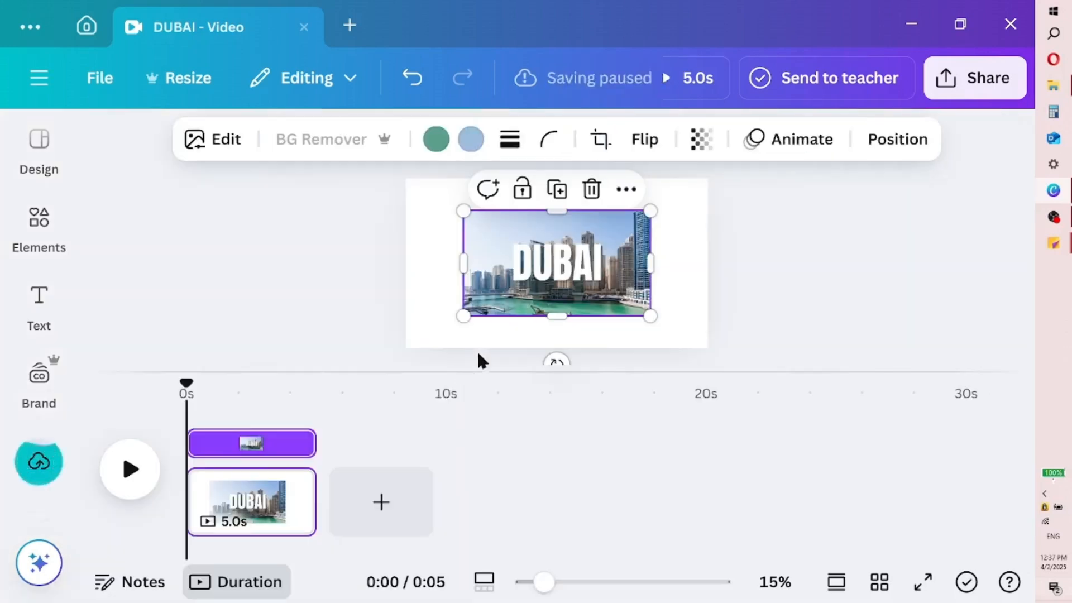
right_click(511, 297)
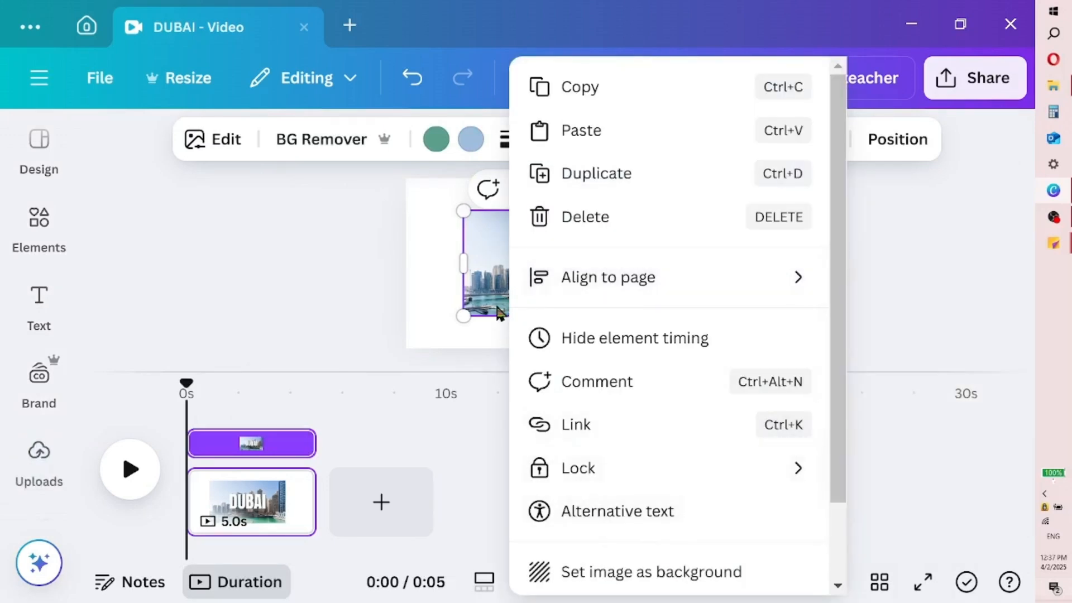
click(603, 575)
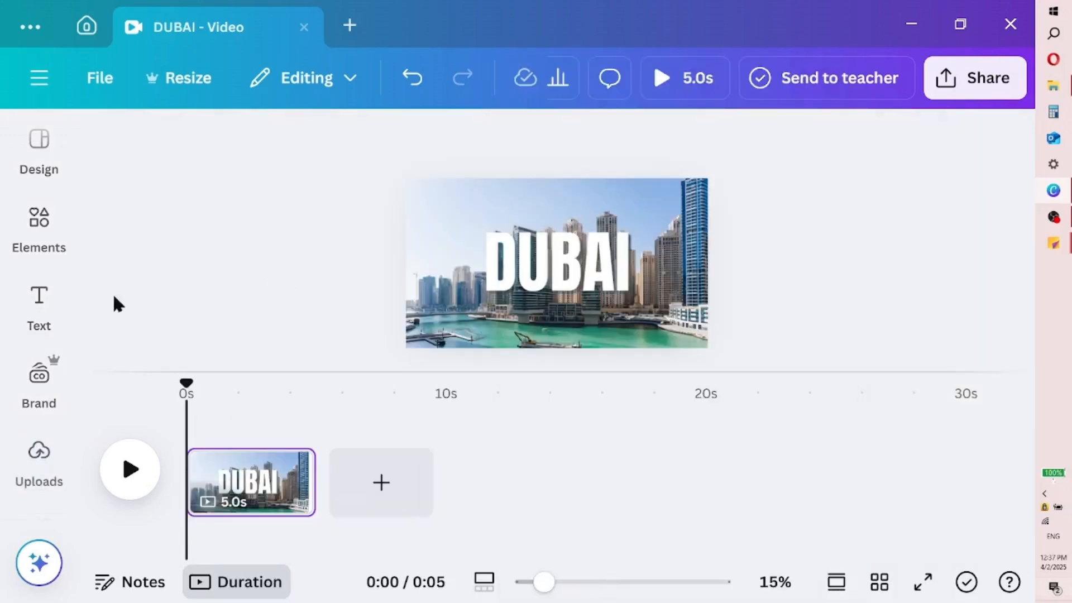
- Search the elements for "real plane" and limit the results to graphics
click(29, 232)
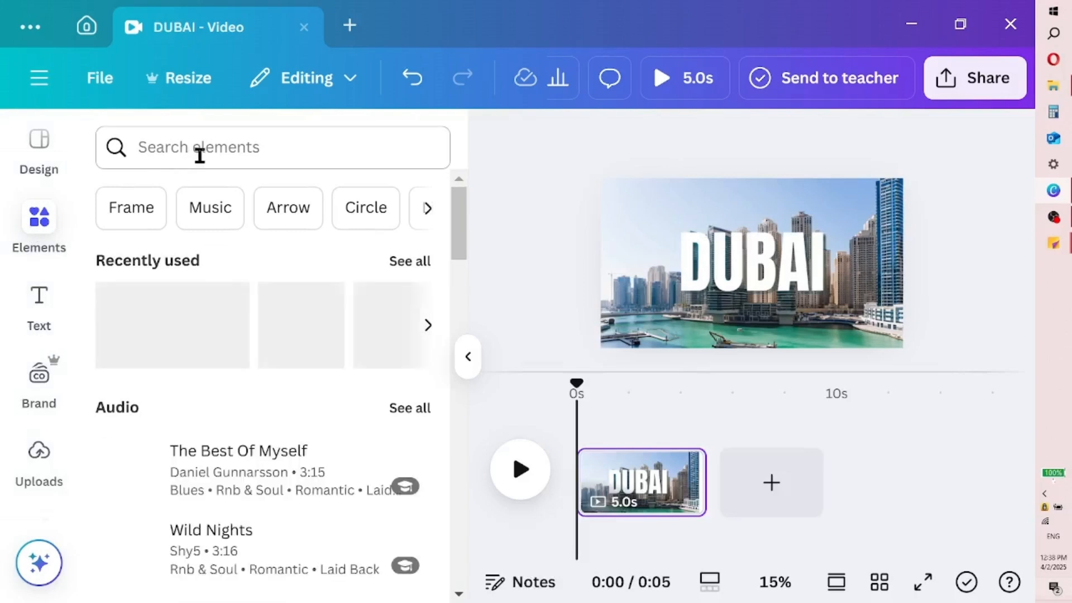
click(199, 155)
text(pl)
key(BackSpace)
key(BackSpace)
text(real pla)
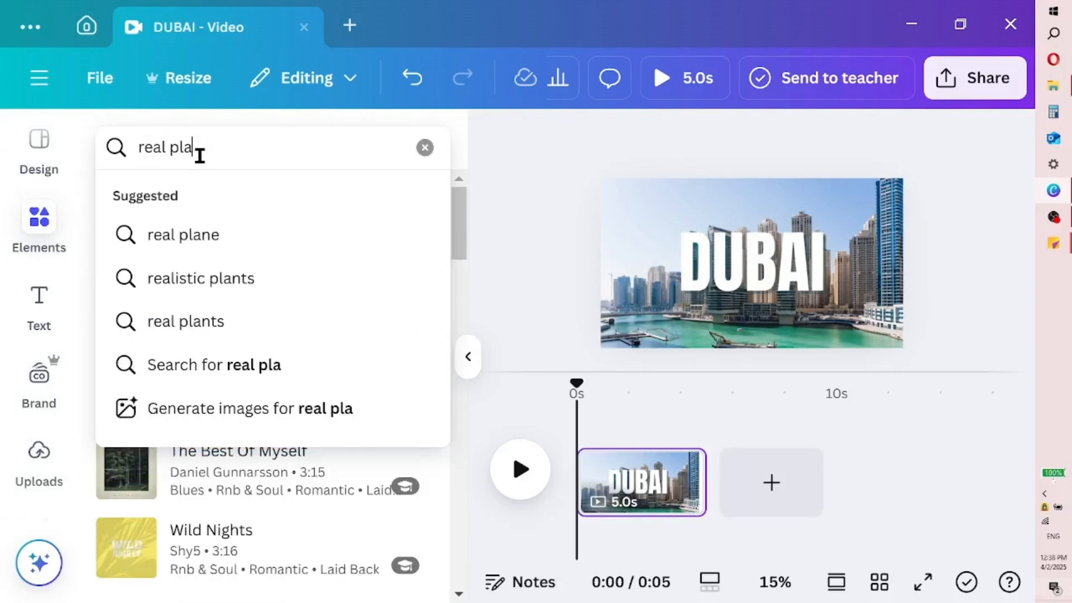
click(217, 237)
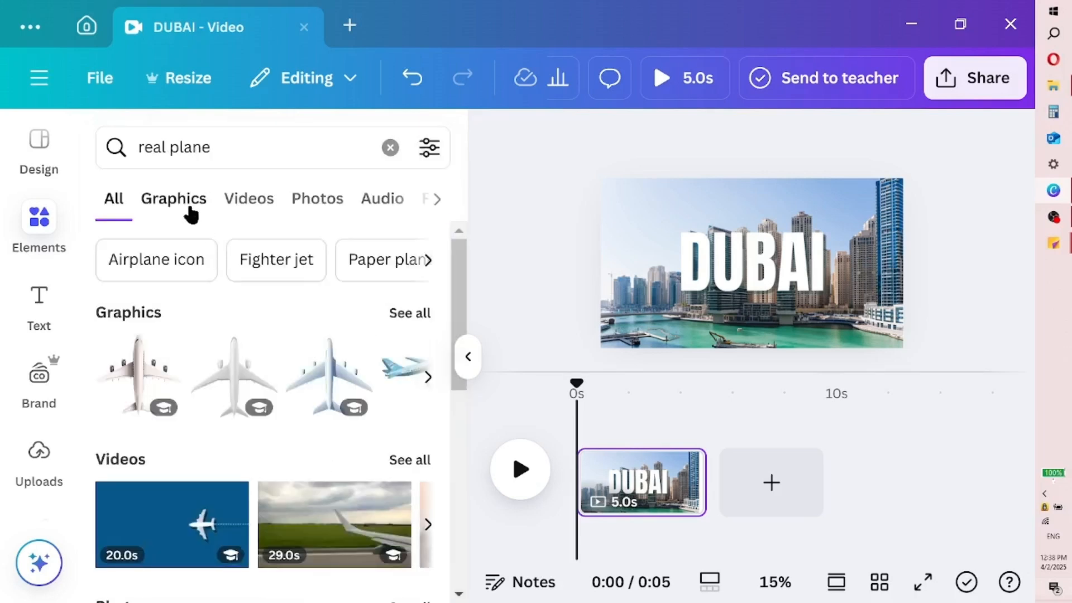
click(188, 206)
- Add the first top-view white airplane graphic and enlarge it at the lower centre of the page, its nose overlapping the DUBAI title
drag(463, 302, 461, 307)
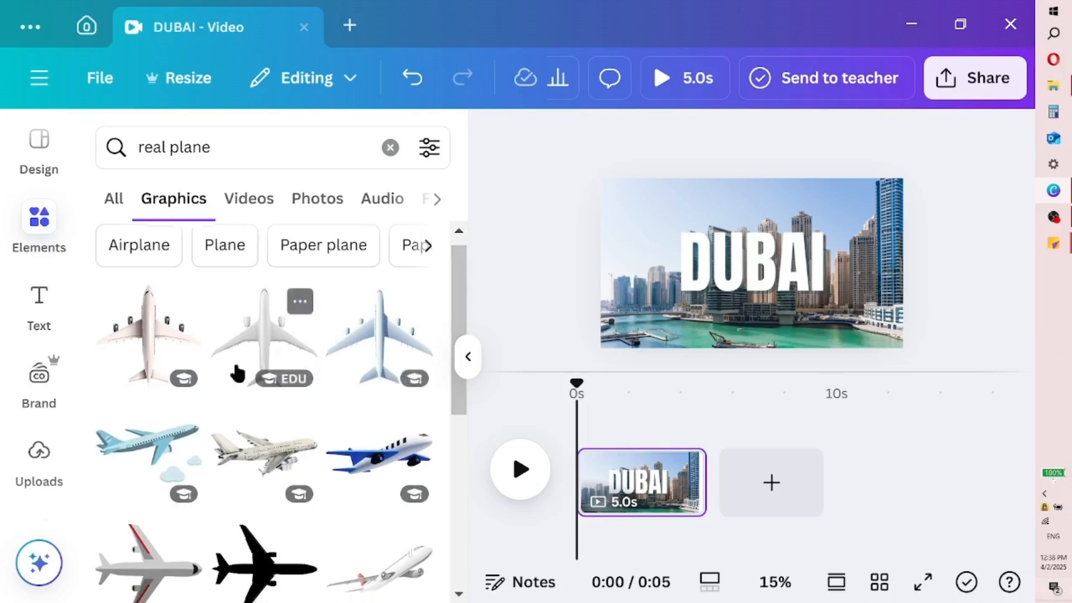
click(179, 342)
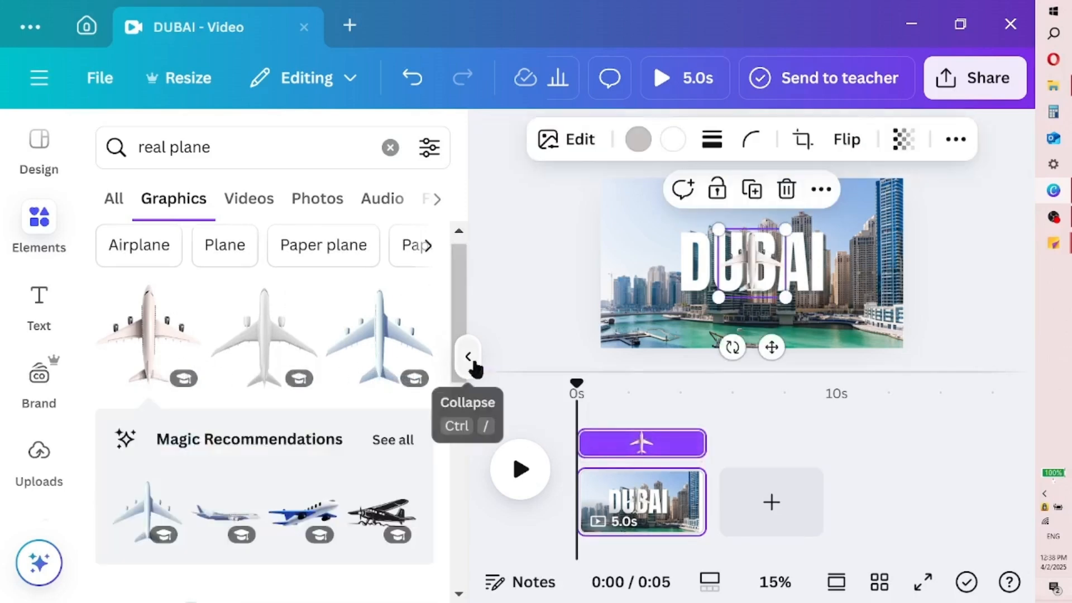
click(468, 356)
drag(519, 300, 342, 426)
drag(488, 294, 550, 246)
drag(435, 178, 476, 214)
mouse_move(568, 294)
mouse_down()
mouse_move(551, 289)
mouse_move(553, 308)
mouse_up()
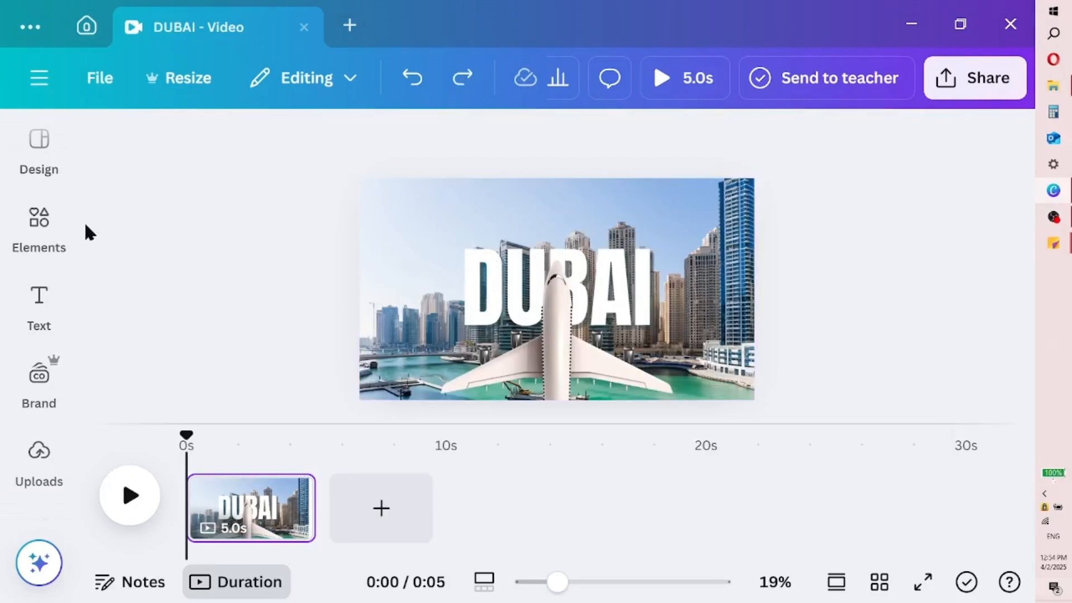
- Add the recently used square shape and stretch it into a horizontal band spanning the full page width
click(20, 234)
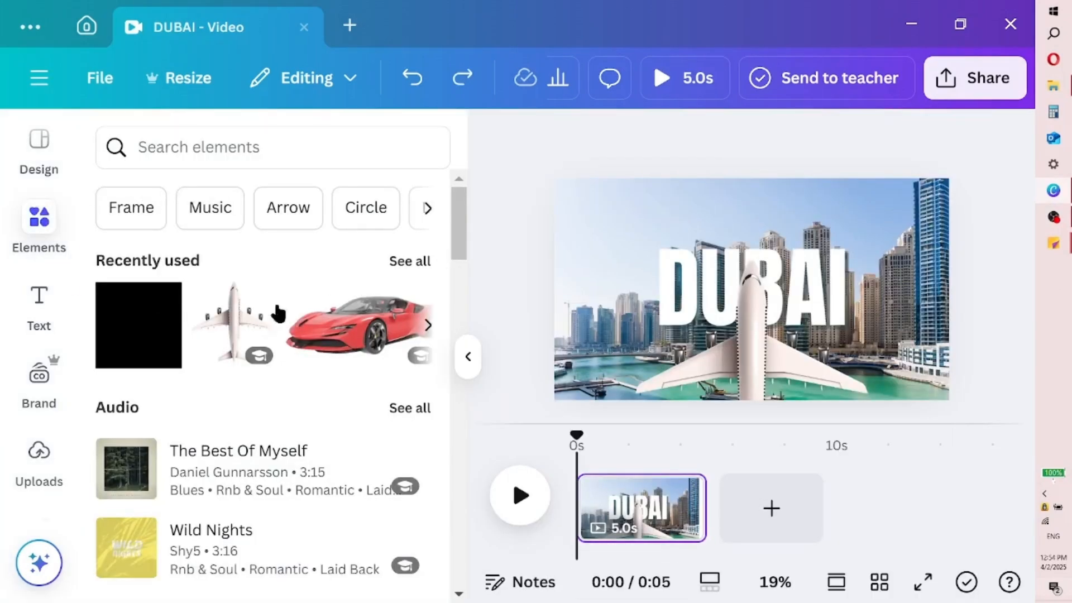
click(124, 343)
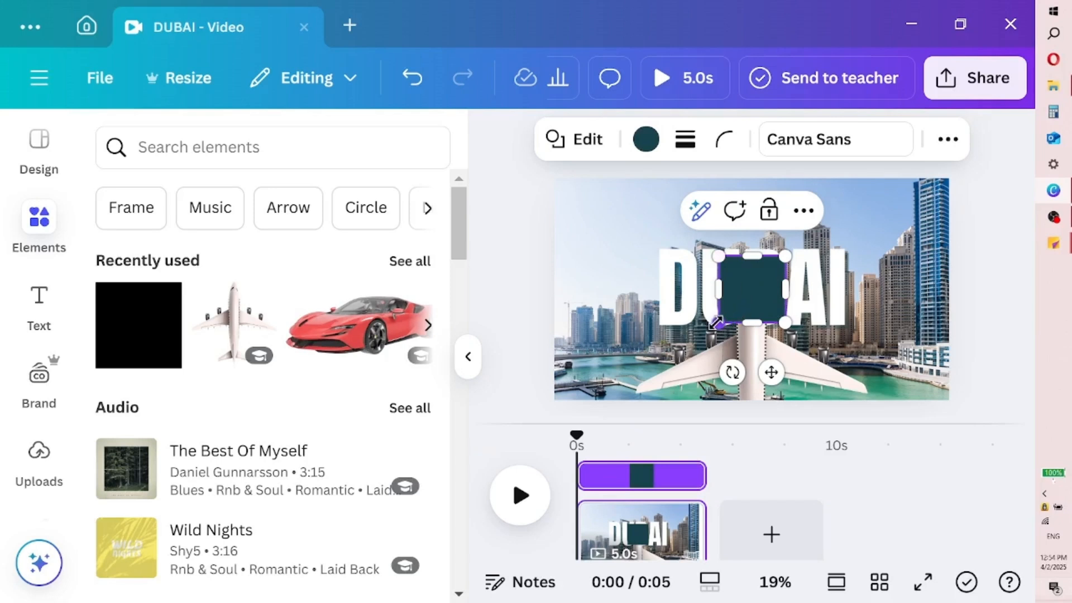
drag(699, 325, 637, 334)
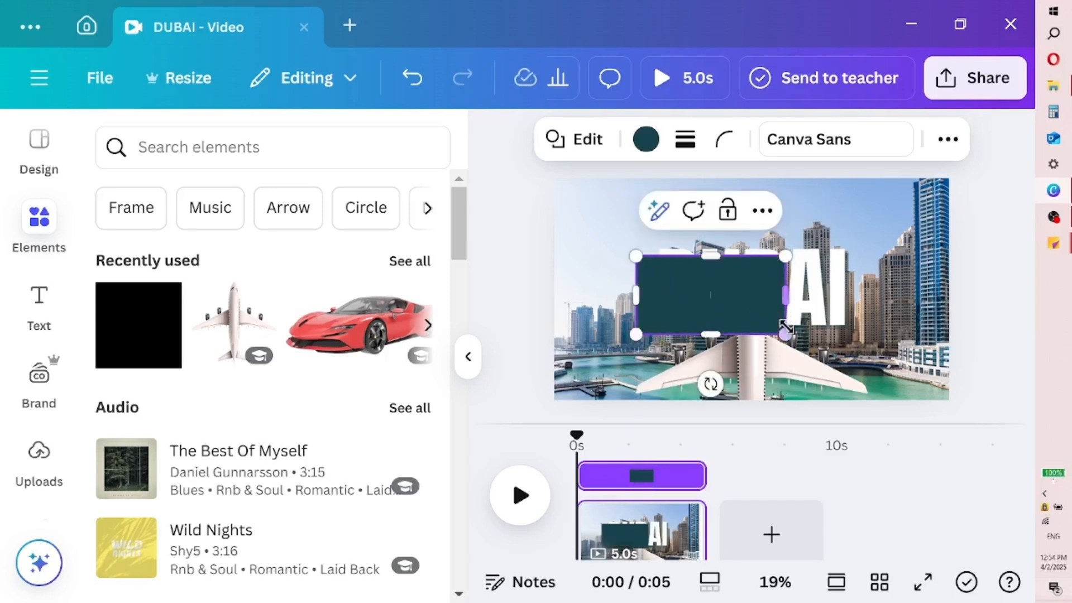
drag(789, 332, 868, 333)
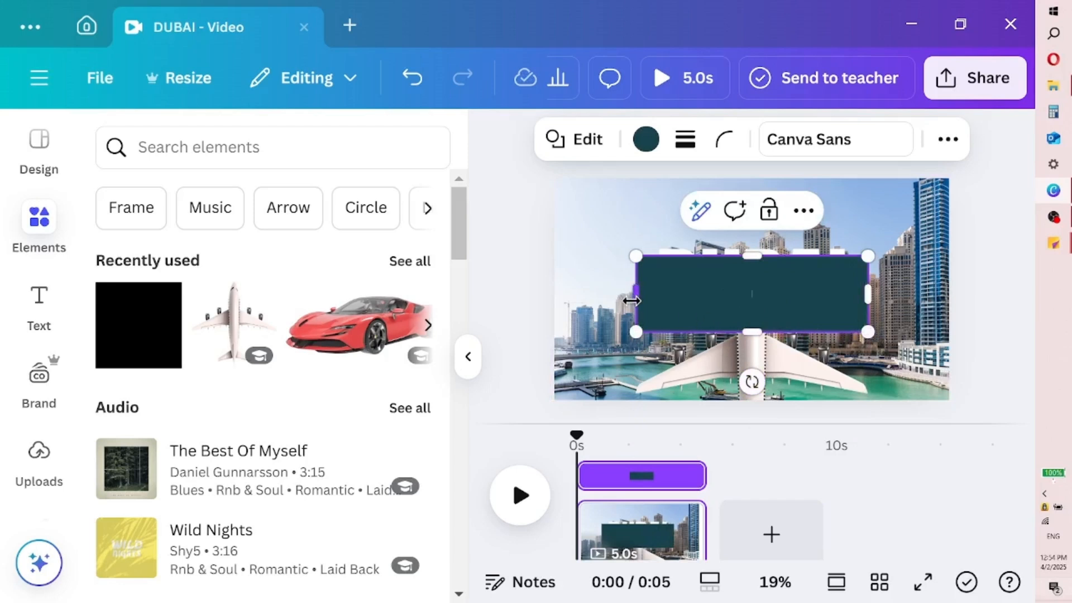
drag(637, 293, 577, 294)
drag(870, 291, 950, 293)
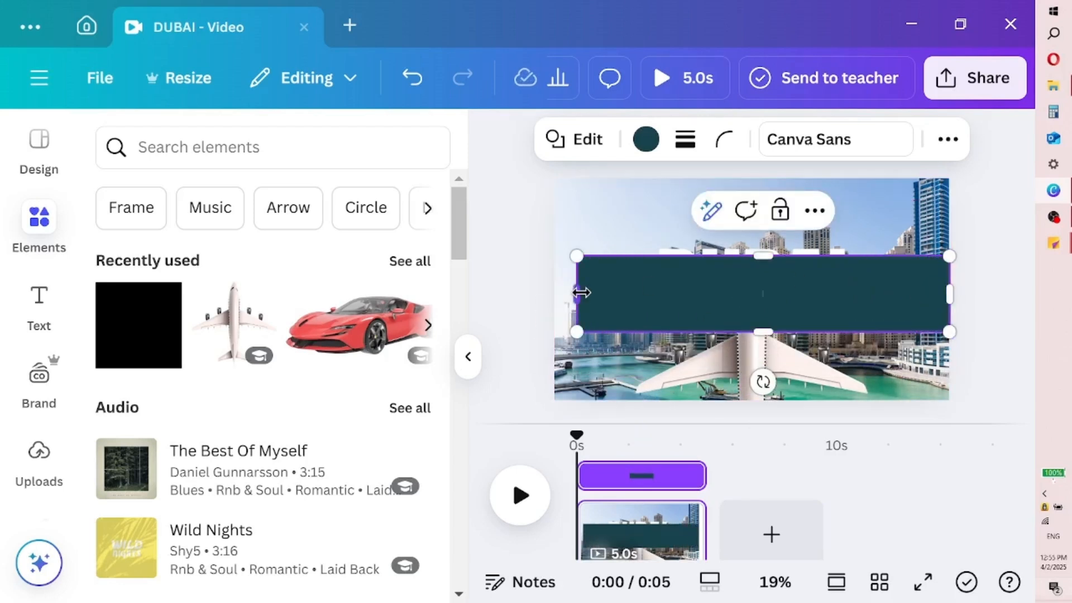
drag(581, 293, 557, 294)
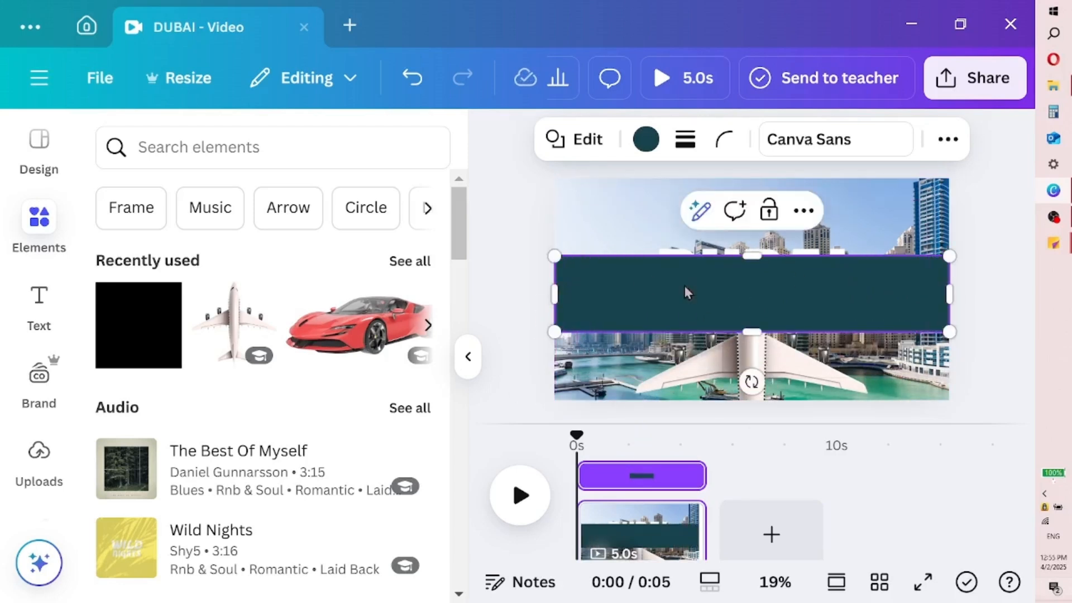
- Move the full-width band down to the page's lower edge, covering the water and the airplane's tail
click(833, 376)
click(893, 297)
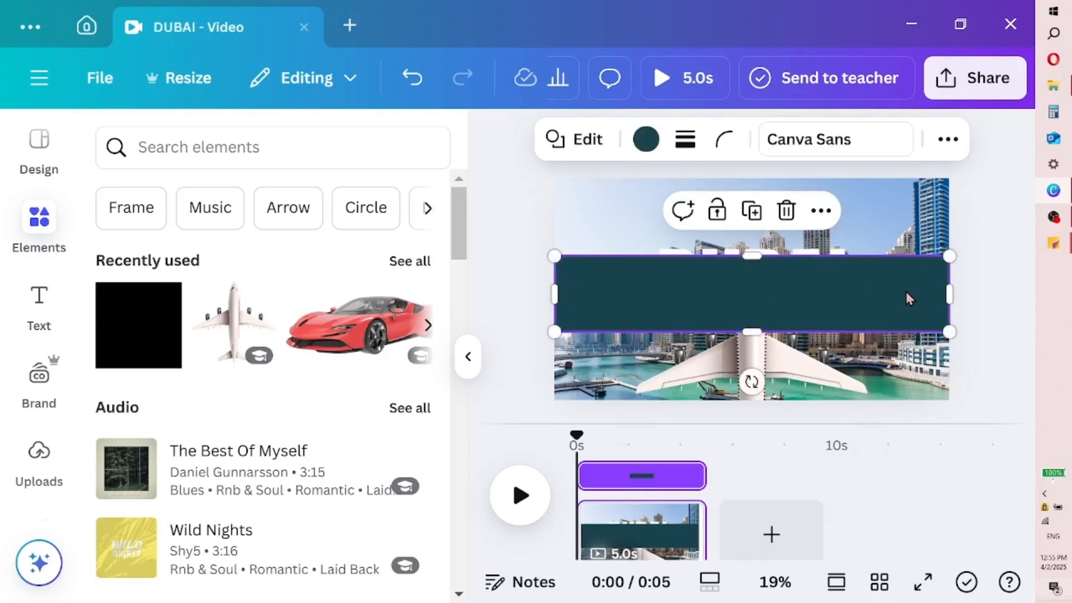
drag(907, 297, 910, 389)
- Try several of the photo's colours on the band and fill it with the dark slate blue one
click(646, 139)
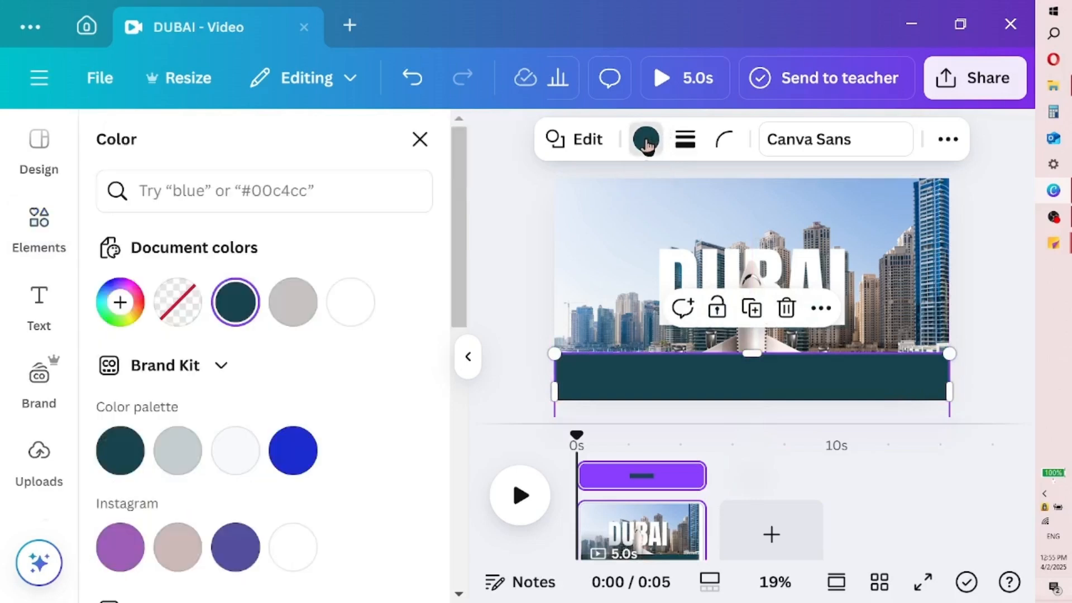
drag(462, 232, 460, 282)
click(402, 543)
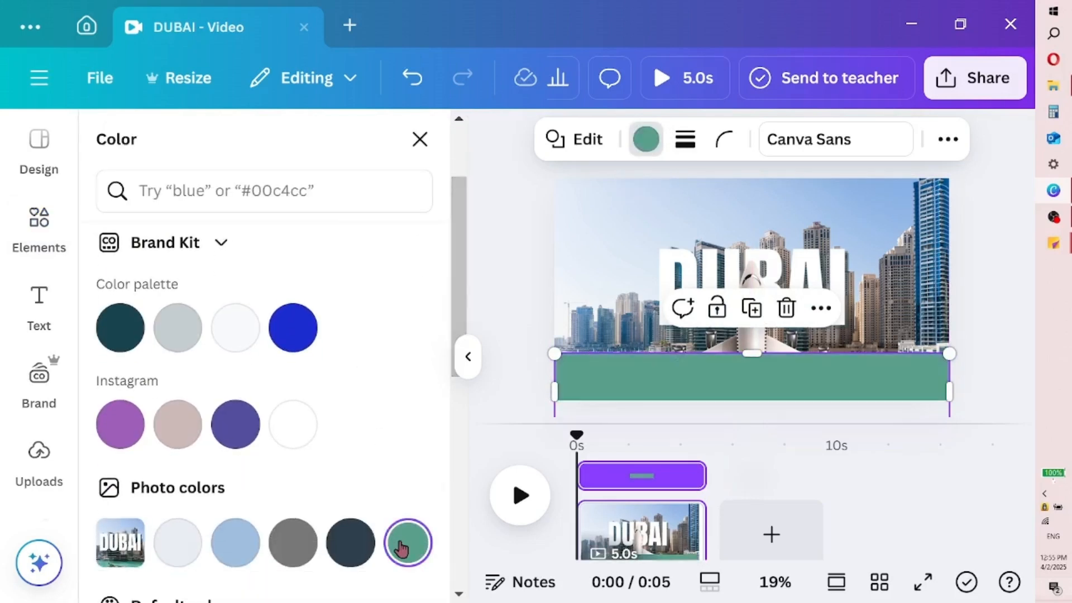
click(346, 554)
click(307, 554)
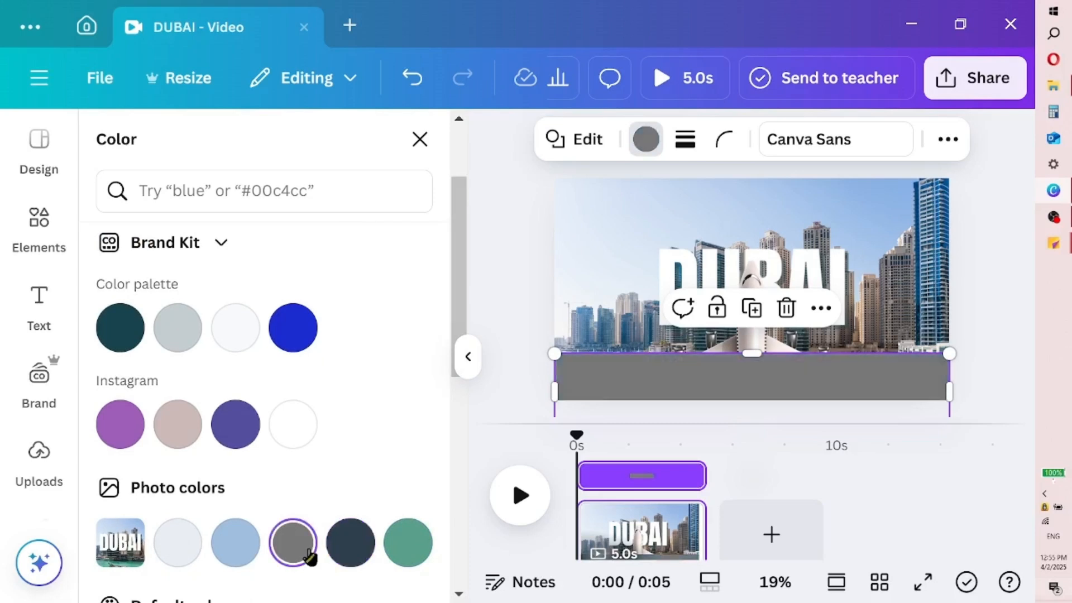
click(246, 545)
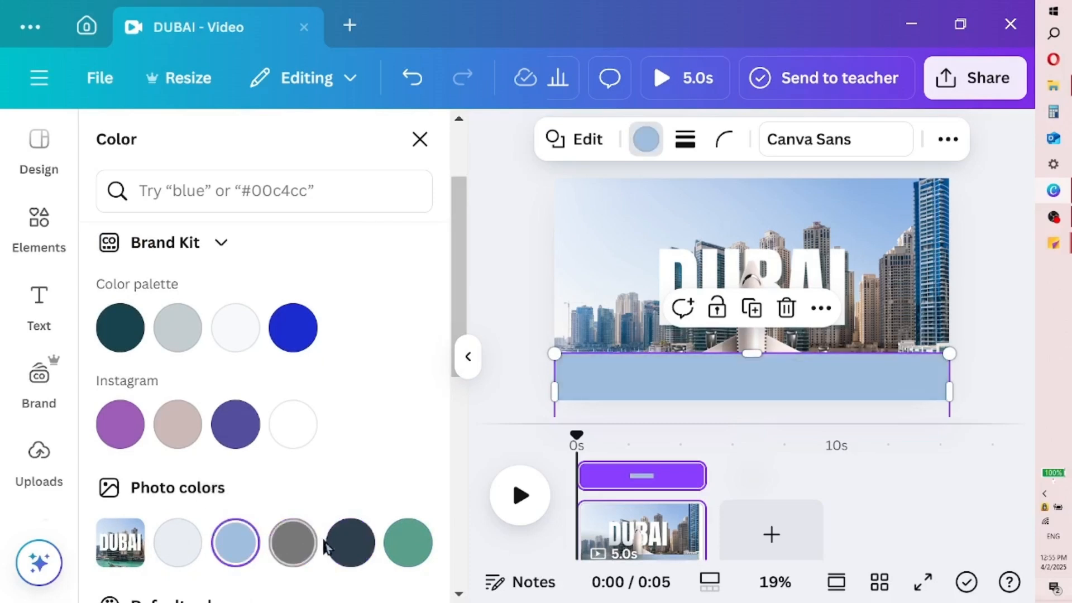
click(396, 547)
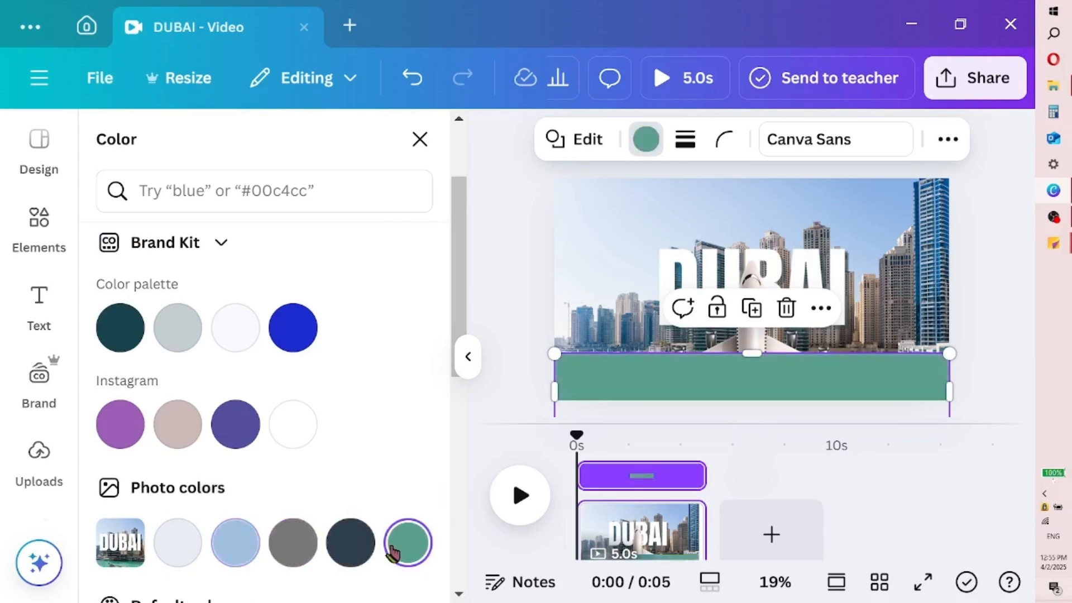
click(362, 554)
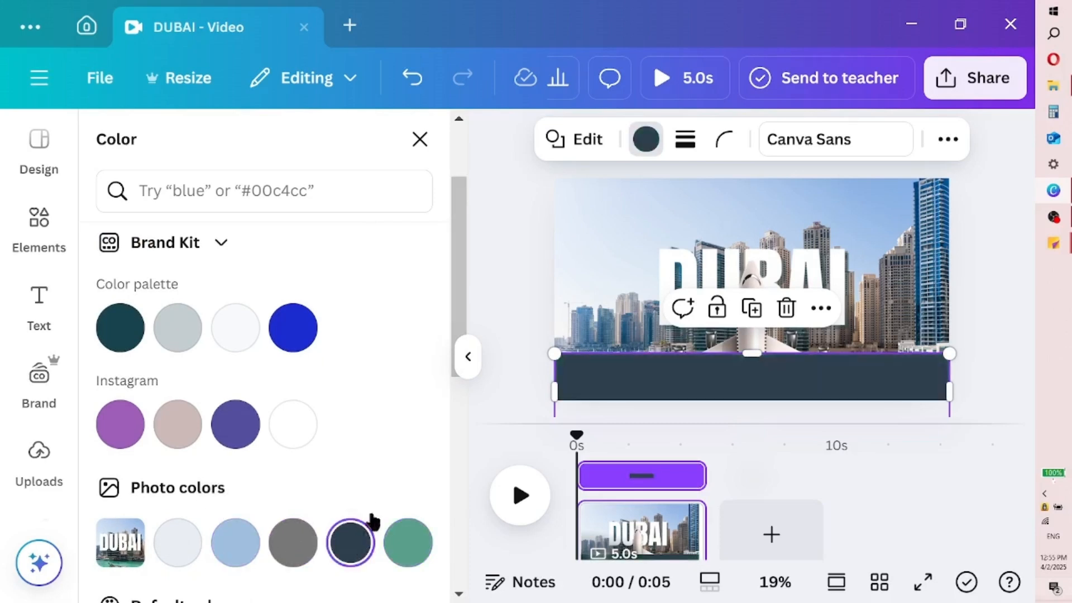
- Move the airplane up over the DUBAI title and make the dark band taller along the page's lower edge
click(467, 373)
mouse_move(553, 391)
mouse_down()
mouse_move(553, 371)
mouse_move(556, 399)
mouse_up()
drag(557, 353, 555, 284)
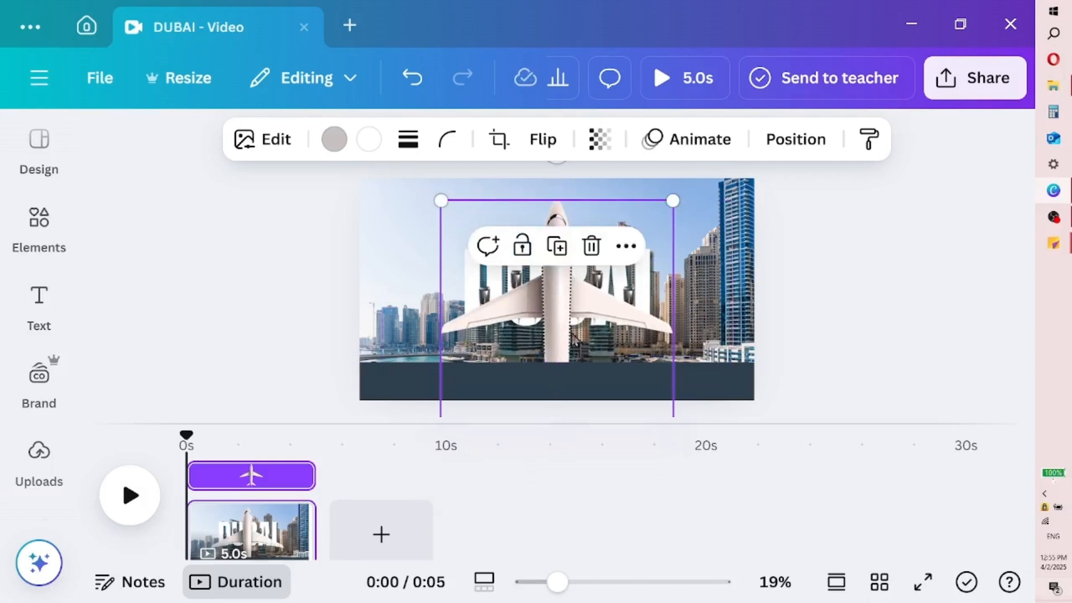
click(605, 384)
mouse_move(604, 352)
mouse_down()
mouse_move(608, 328)
mouse_move(603, 338)
mouse_up()
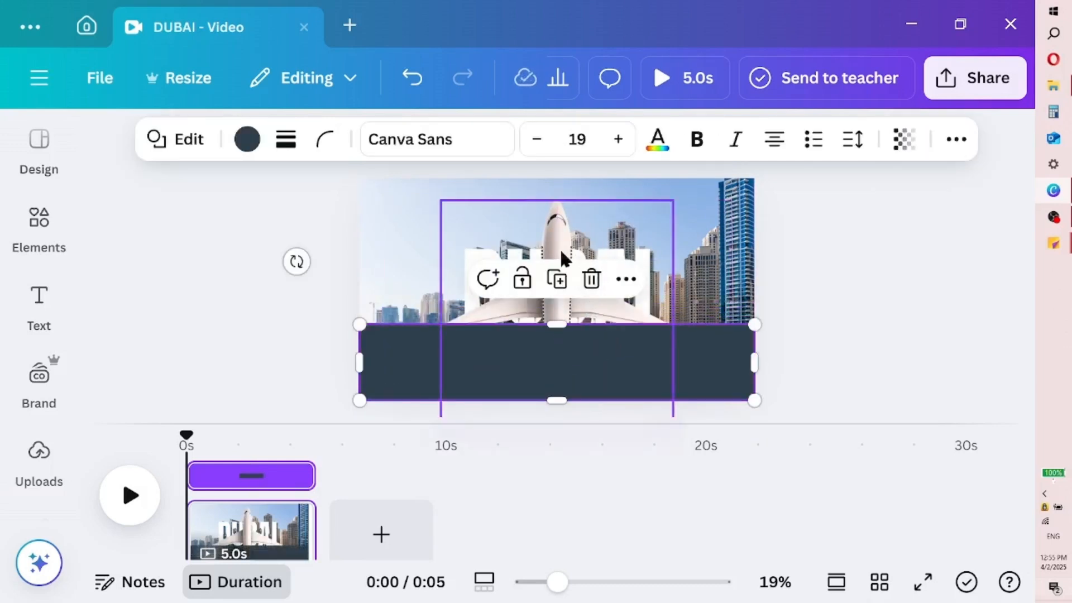
- Move the airplane further up while keeping it centred, and raise the band's upper edge to cover the DUBAI title
click(562, 230)
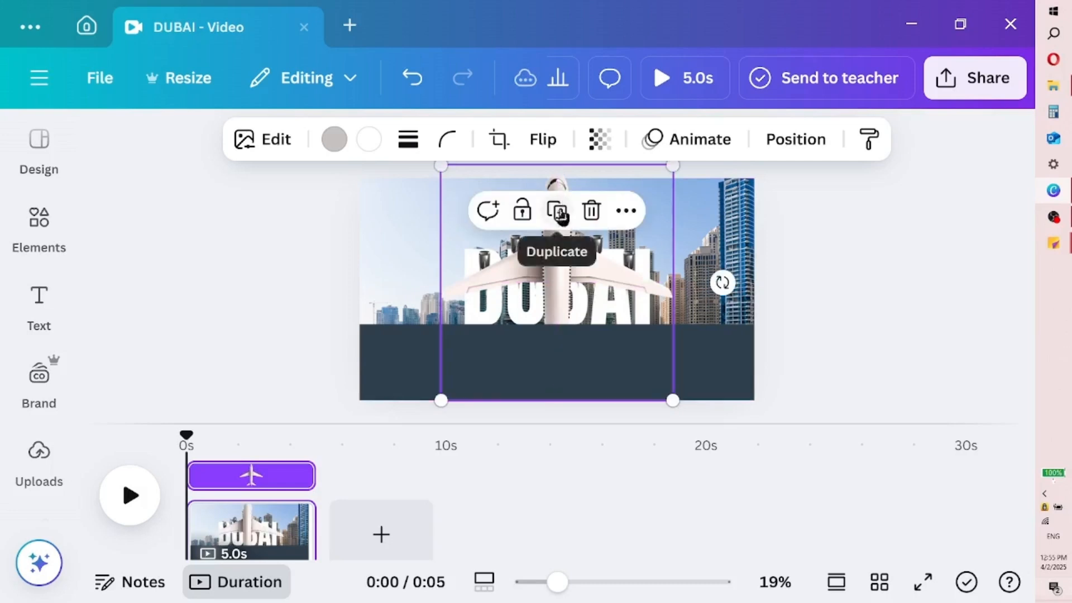
drag(573, 271, 568, 233)
click(698, 371)
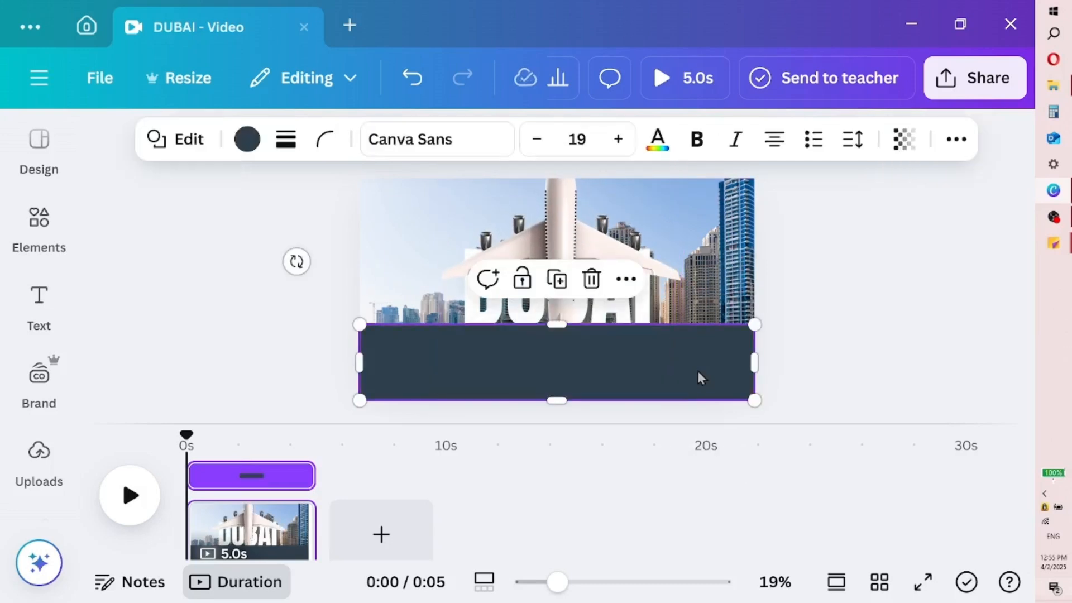
click(411, 79)
drag(549, 322, 548, 278)
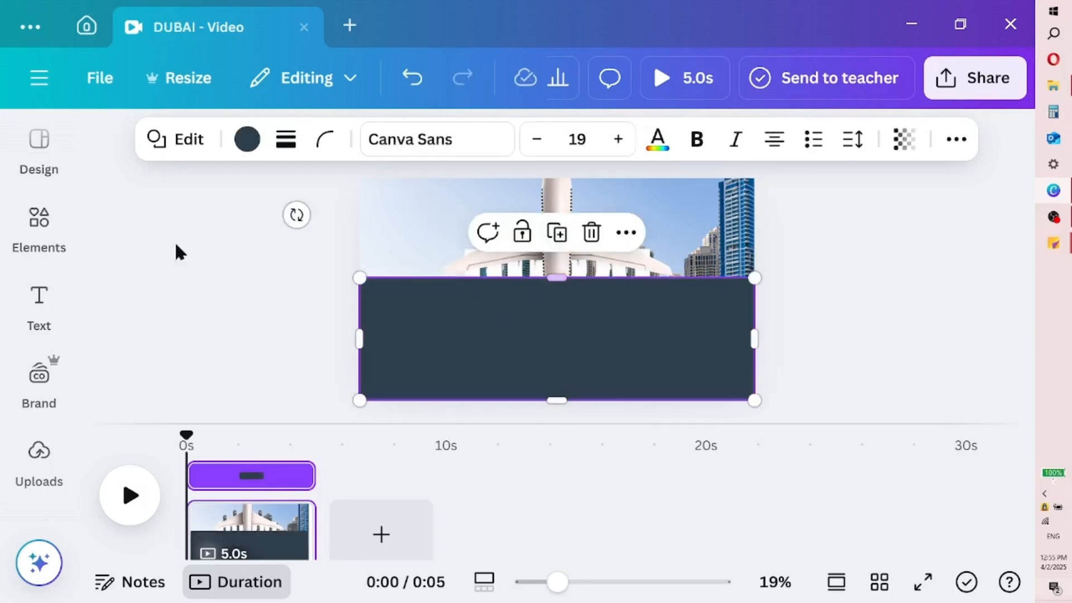
- Add a second square shape over the band and fill it with the same dark colour, #2f3f4e
right_click(457, 361)
click(47, 230)
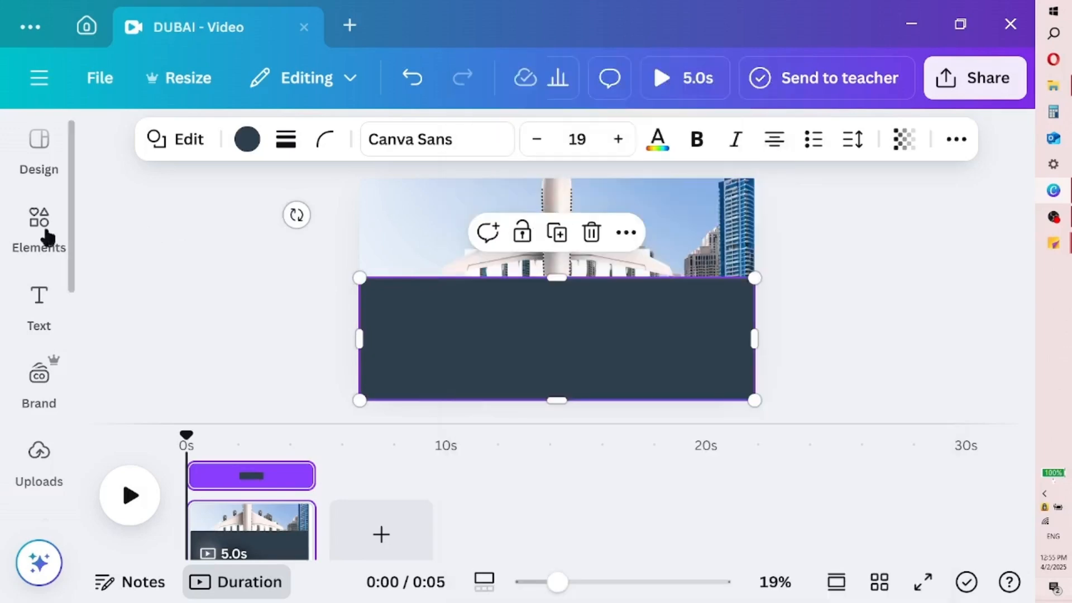
click(47, 236)
click(146, 314)
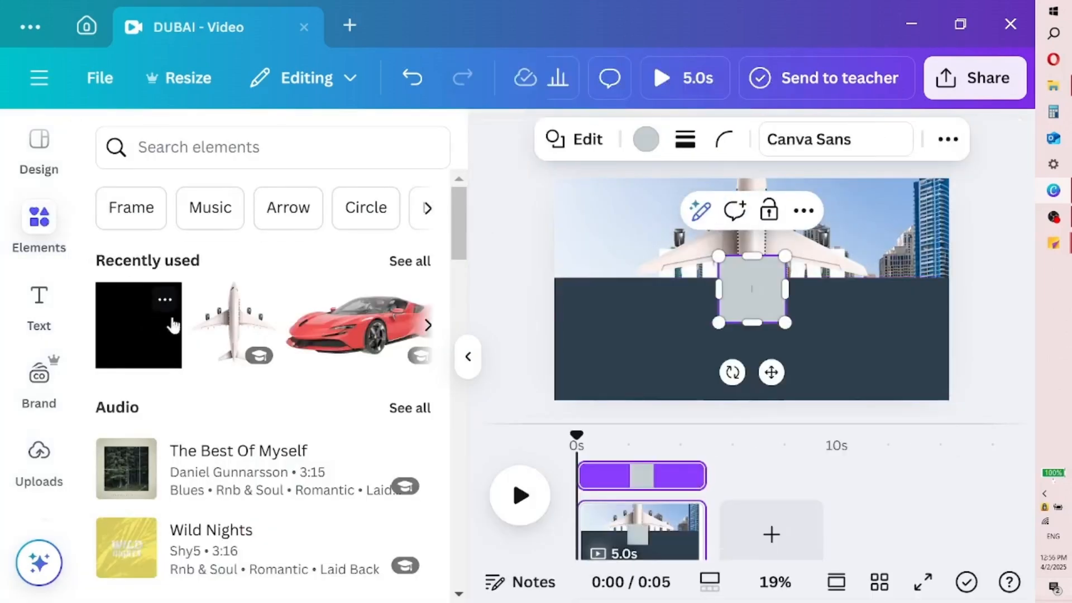
click(468, 357)
click(248, 140)
click(292, 371)
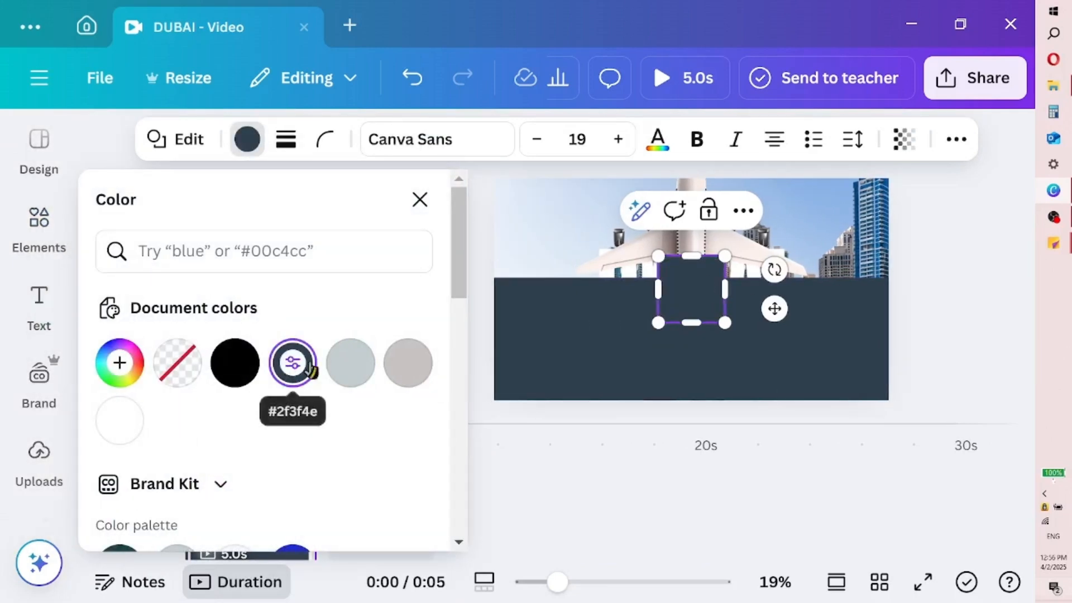
click(423, 199)
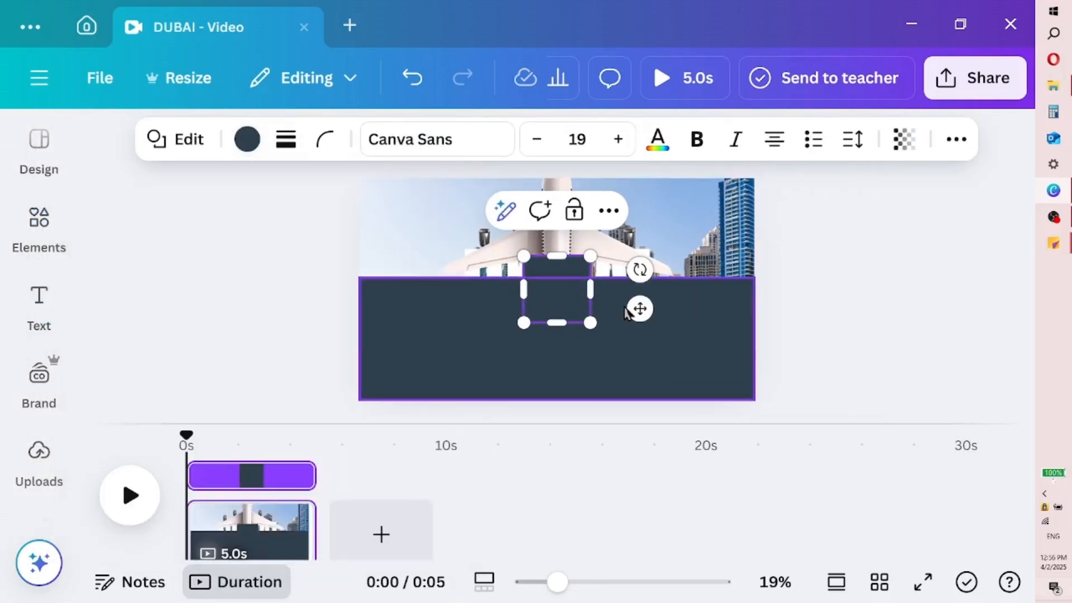
- Widen the new shape to about half the page, tilt it upward to the right, and align its corner with the band's upper-left corner
drag(638, 267, 627, 257)
drag(565, 295, 364, 305)
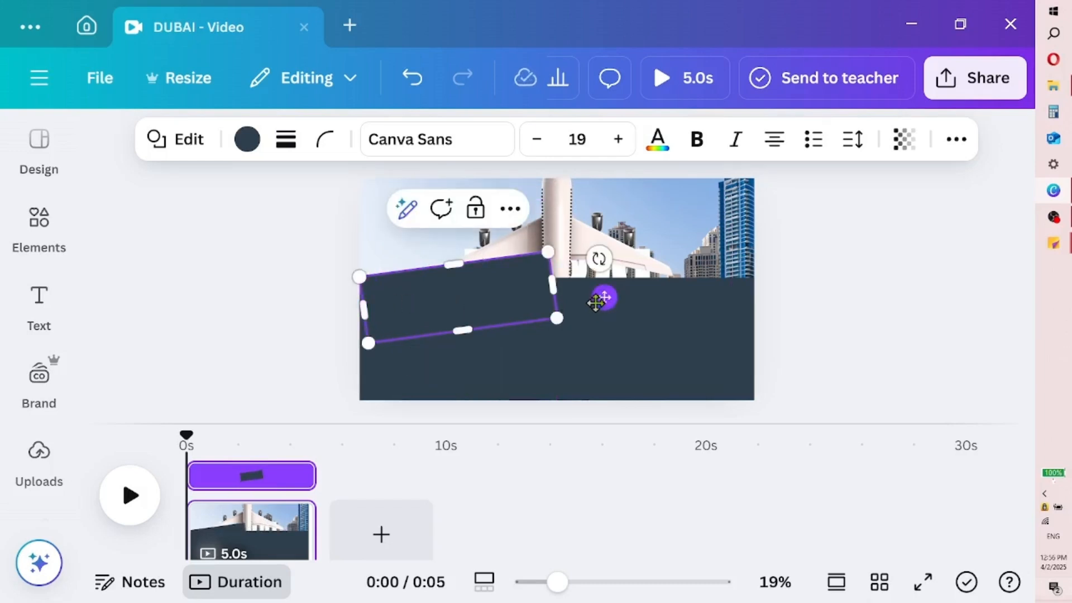
drag(599, 260, 601, 260)
click(517, 340)
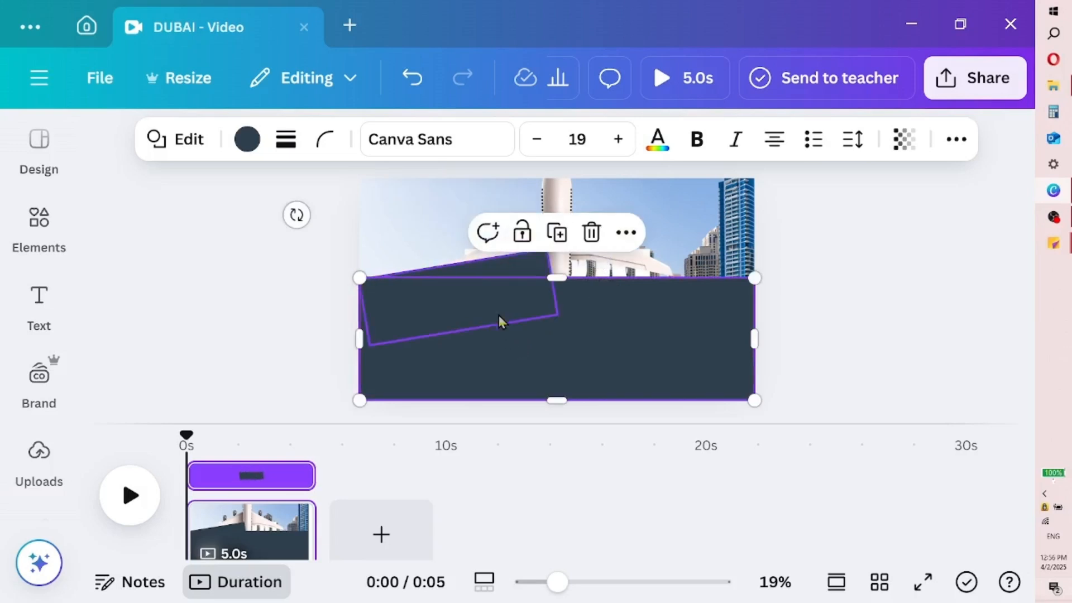
- Widen the tilted dark shape to just past the page's centre and duplicate it
click(494, 294)
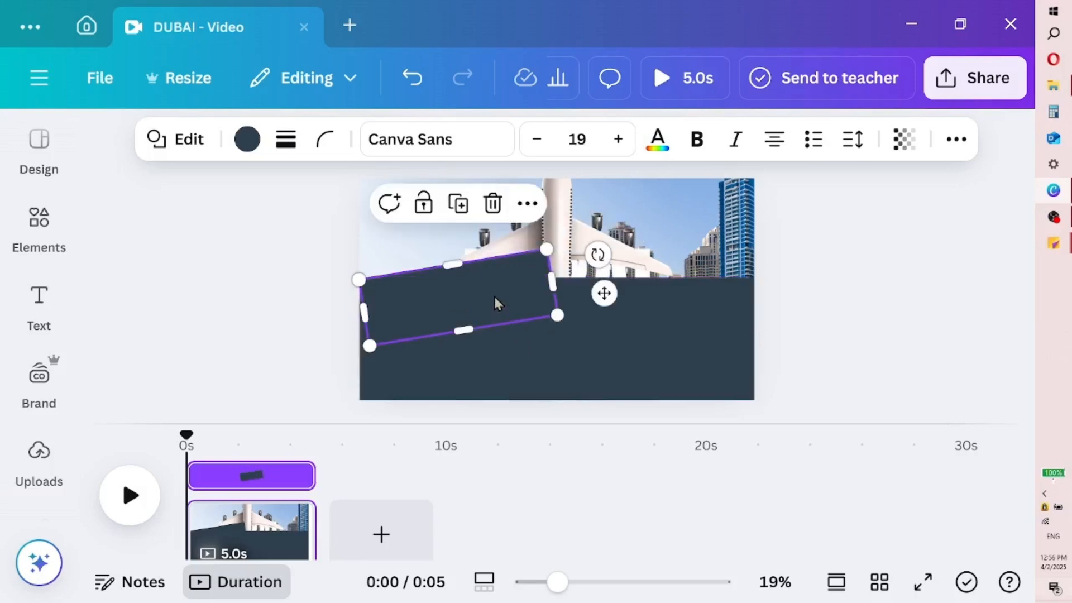
drag(553, 280, 559, 277)
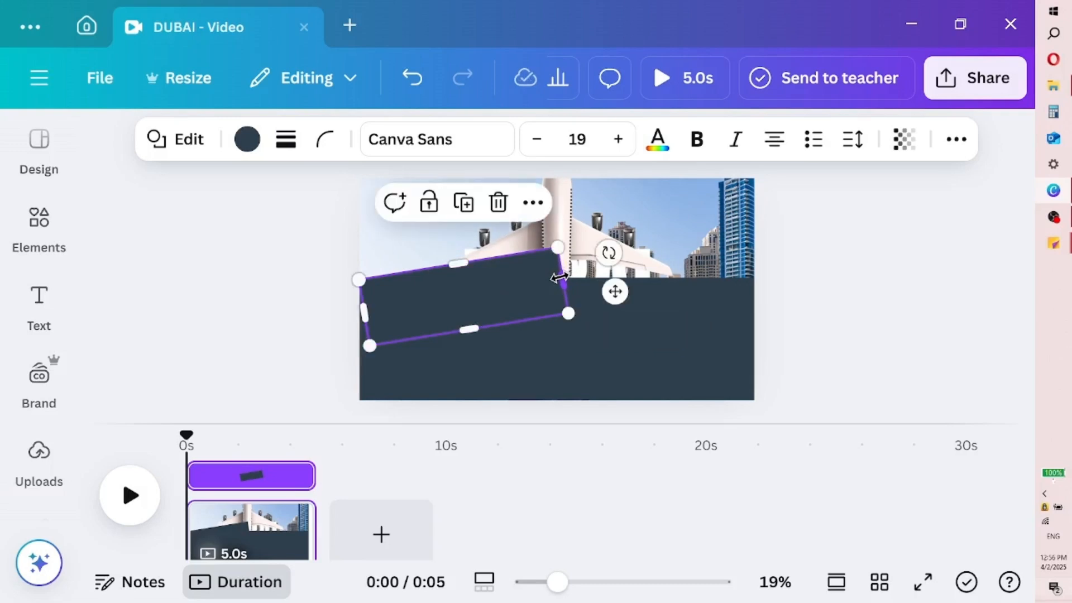
right_click(504, 291)
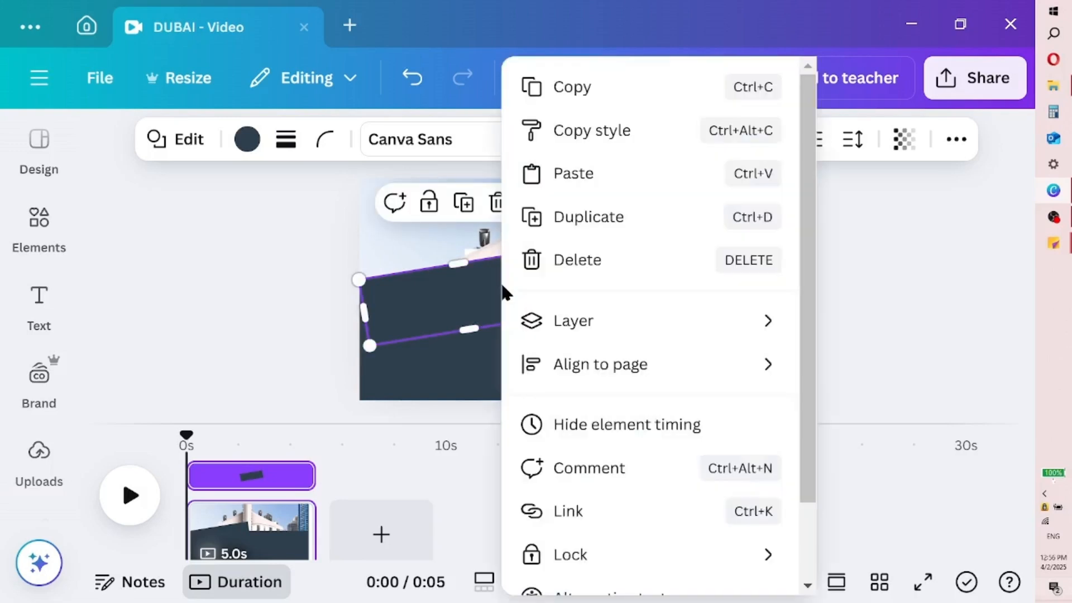
click(610, 218)
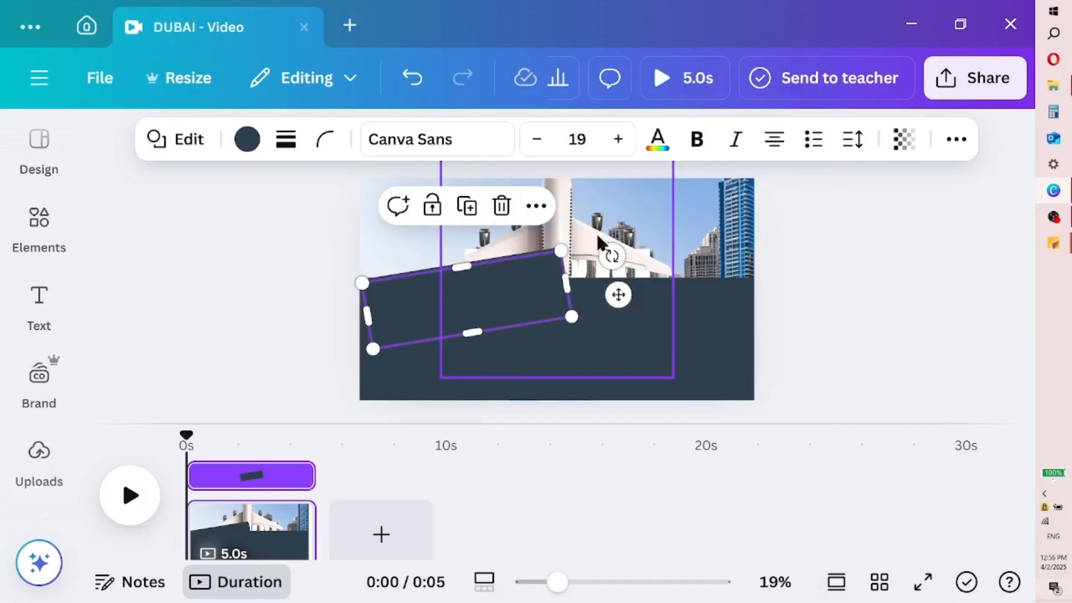
- Move the duplicate to the right half, tilt it downward to the right, and align its corner with the band's upper-right corner
drag(575, 290, 705, 279)
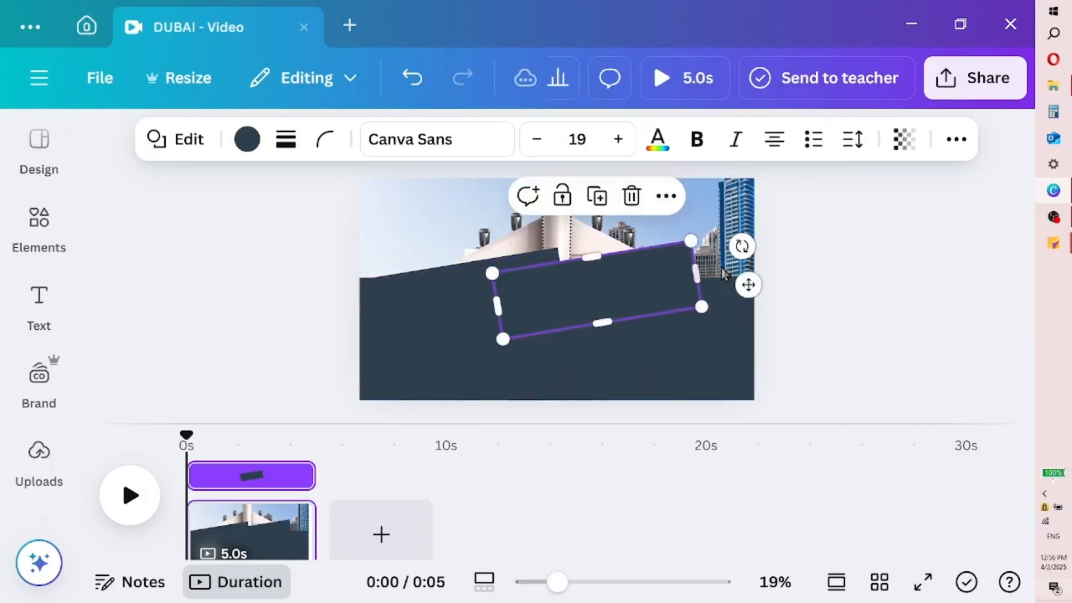
drag(742, 246, 746, 295)
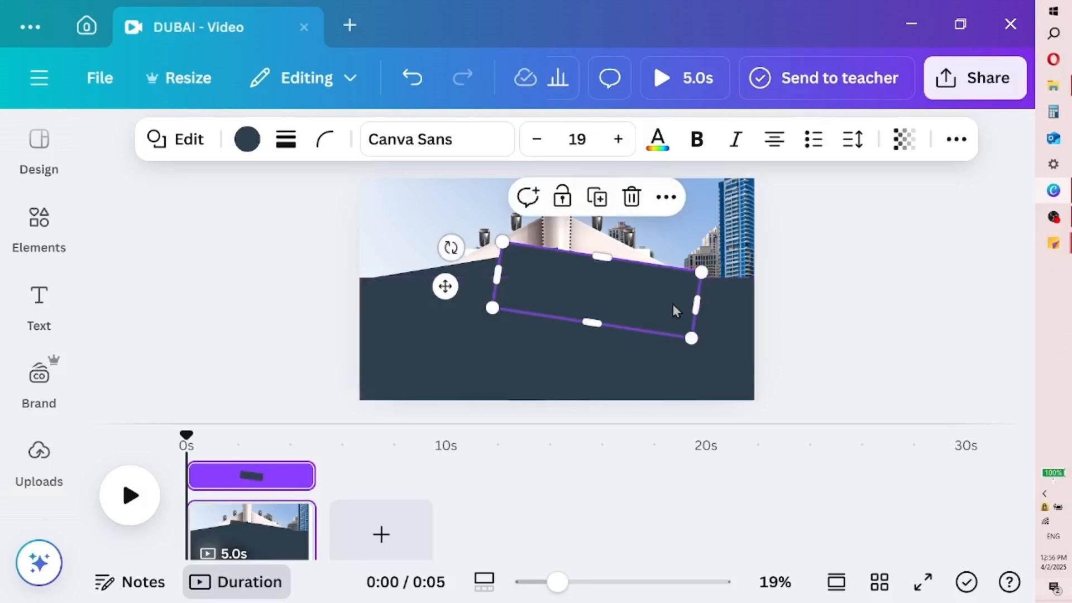
drag(658, 300, 701, 306)
click(580, 358)
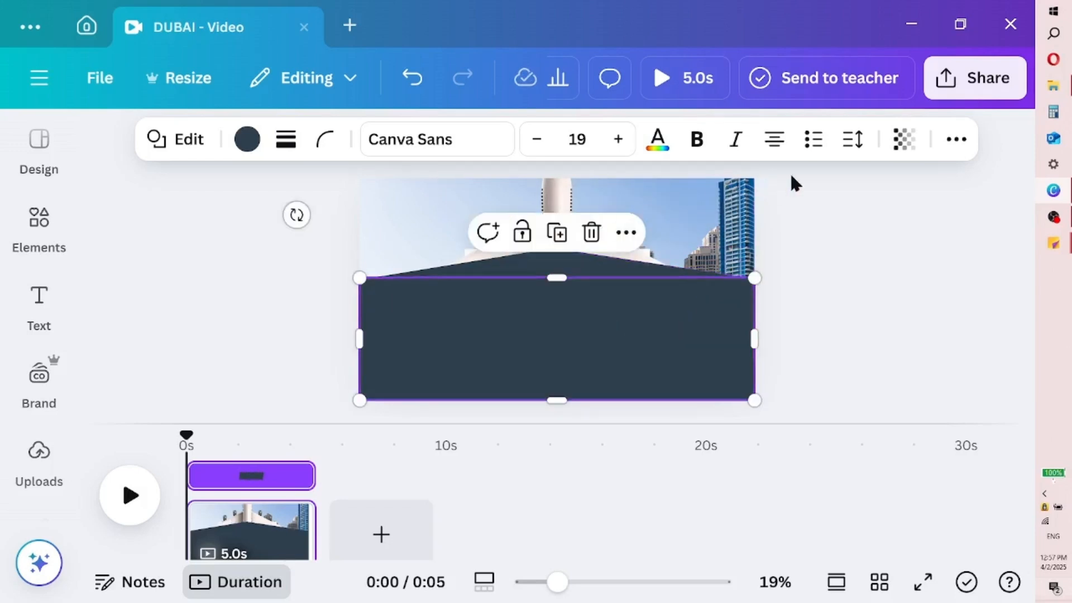
click(803, 183)
- Nudge the two tilted shapes so their outer corners sit on the band's upper corners and their inner ends meet
click(568, 258)
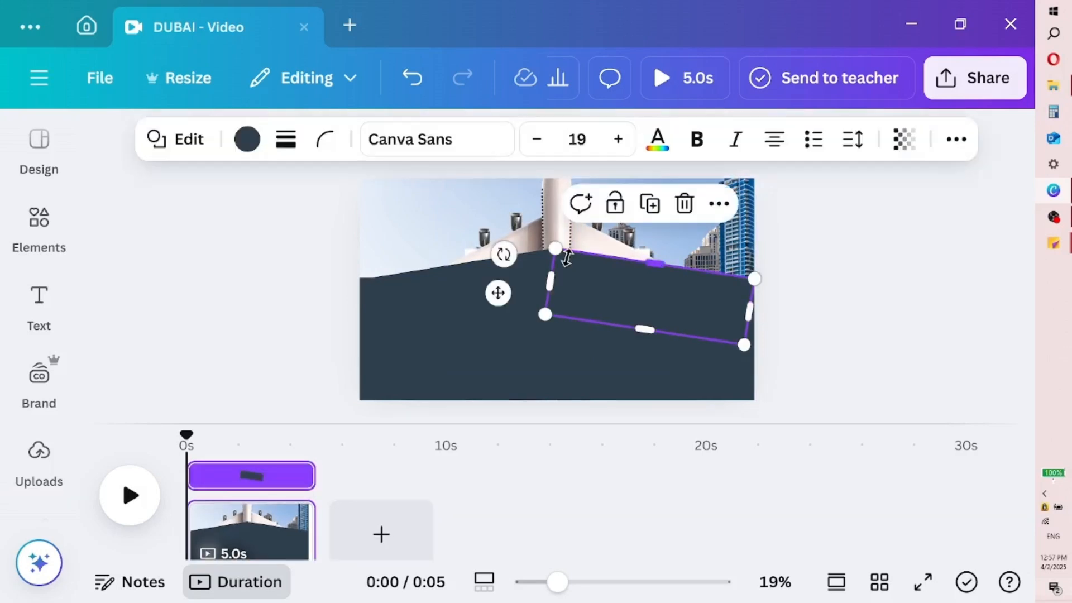
click(474, 277)
drag(450, 279, 461, 287)
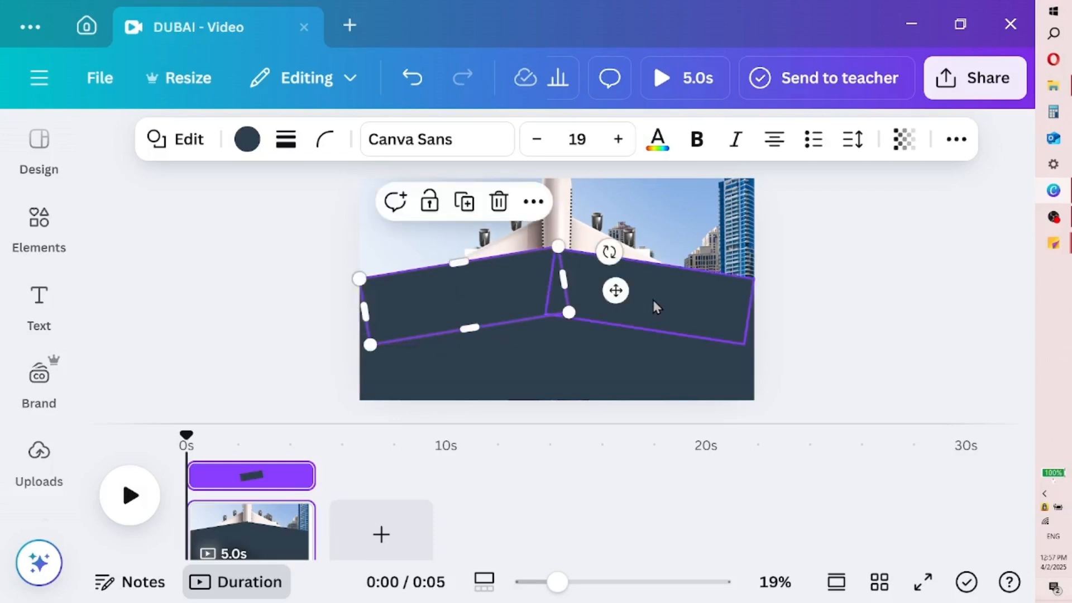
click(653, 302)
mouse_move(654, 302)
mouse_down()
mouse_move(654, 283)
mouse_move(651, 303)
mouse_up()
- Trim the inner ends of the tilted shapes to leave a narrow gap along the airplane's fuselage
drag(553, 281, 602, 279)
click(535, 282)
click(583, 282)
click(591, 335)
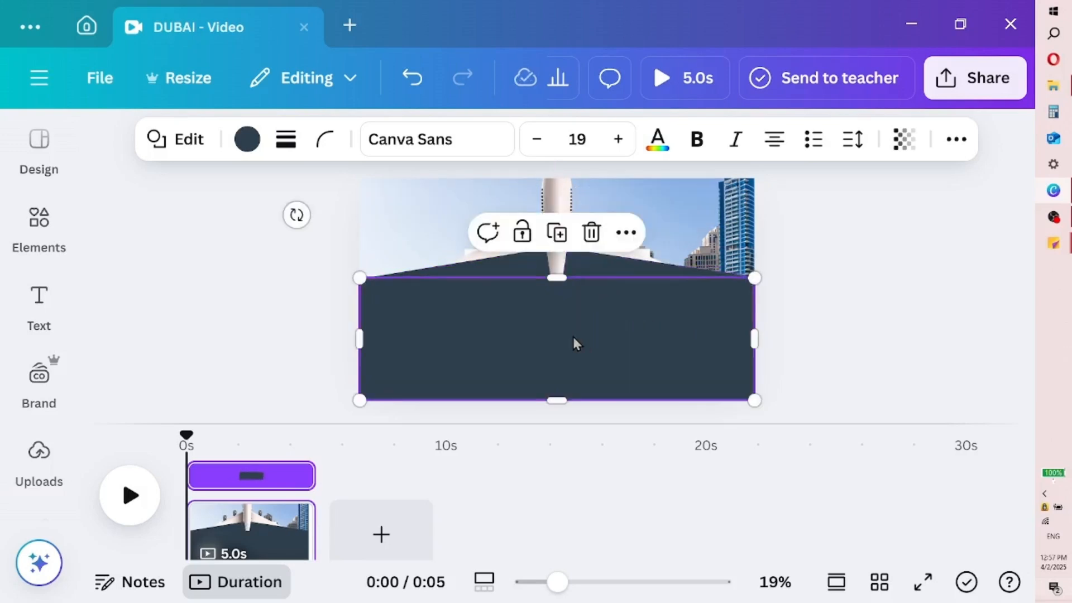
- Add a square shape, fill it with the same dark colour, and fit it over the gap between the tilted shapes
click(28, 262)
click(126, 307)
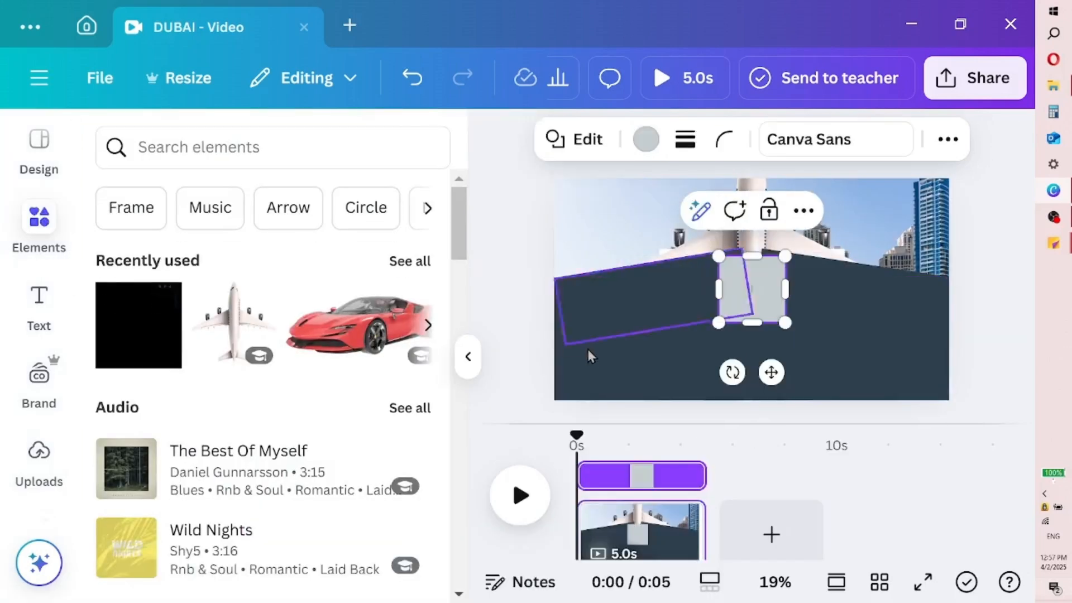
click(647, 144)
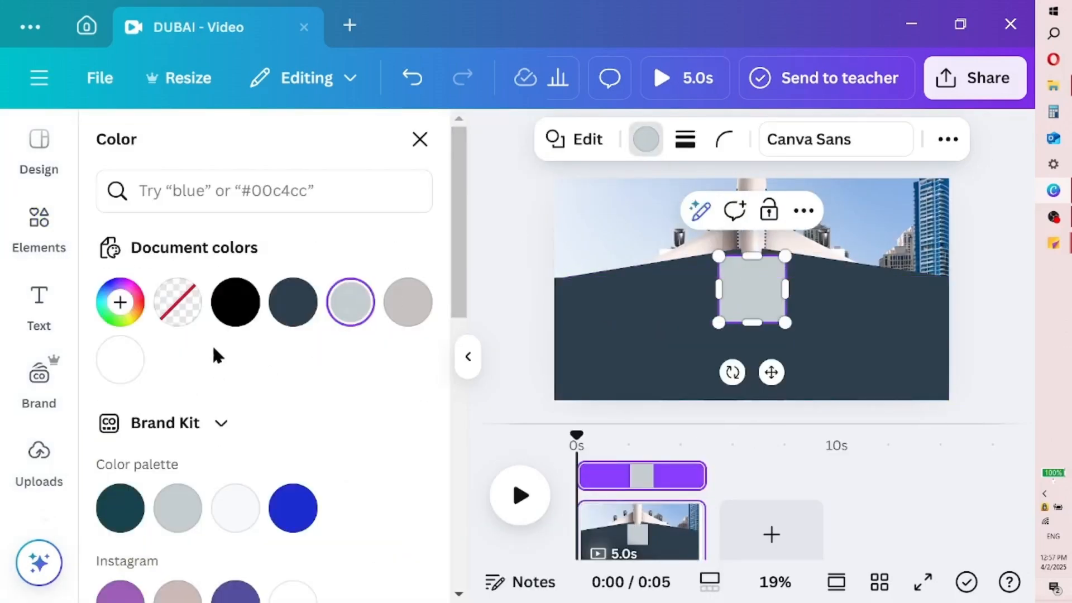
click(292, 302)
click(471, 364)
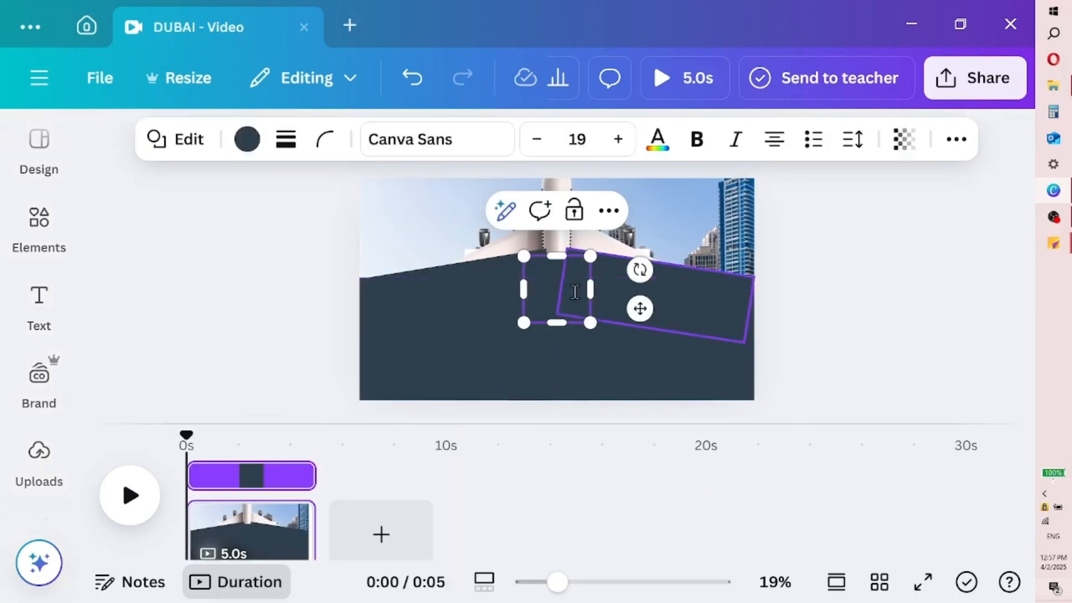
mouse_move(558, 294)
mouse_down()
mouse_move(539, 280)
mouse_move(570, 280)
mouse_up()
key(ctrl+z)
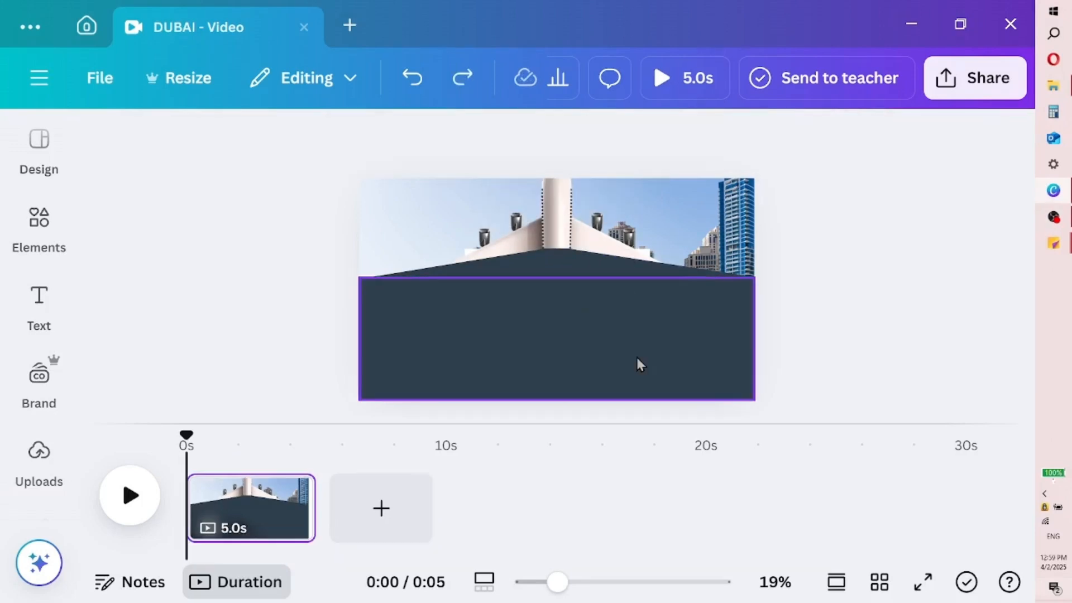
- Group the airplane with all the dark shapes and move the group up until the band nears the page's upper edge
drag(417, 221, 773, 390)
click(473, 357)
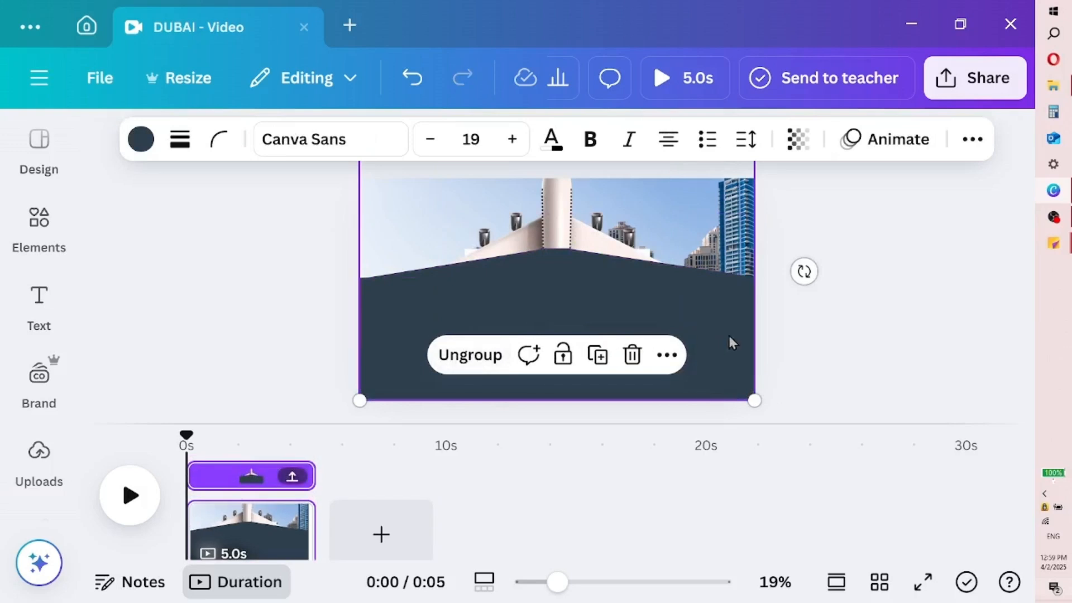
click(733, 334)
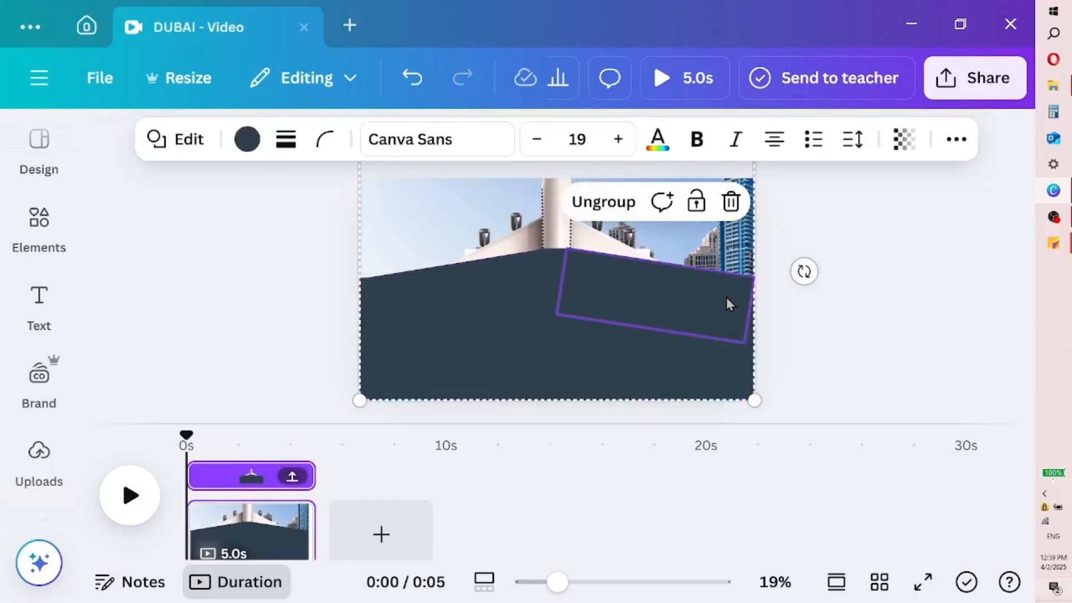
click(540, 382)
drag(540, 375, 530, 276)
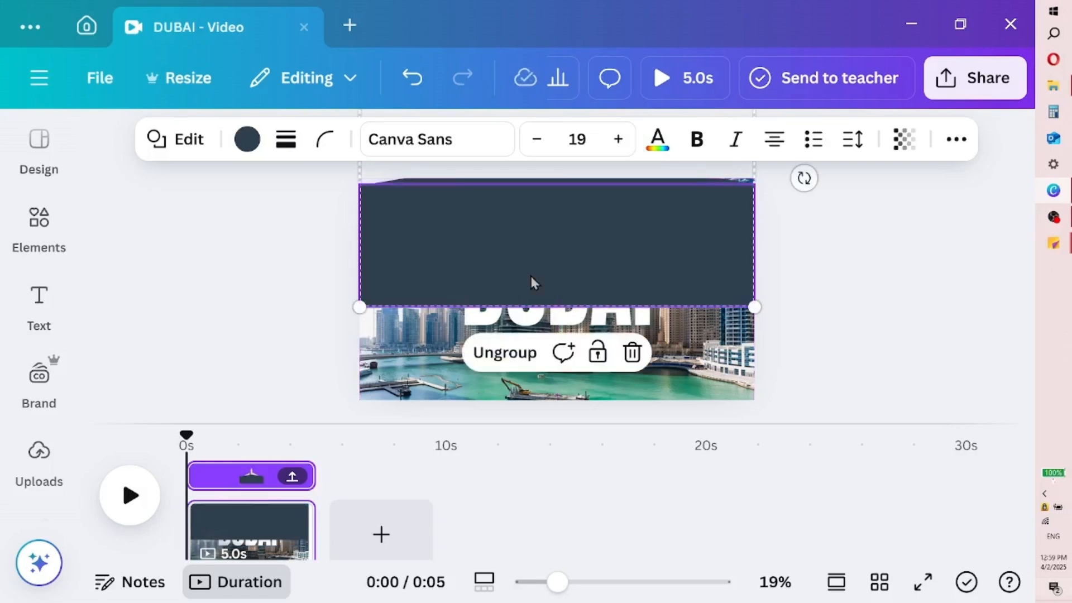
- Ungroup the elements and stretch the dark band down to the page's lower edge
click(505, 352)
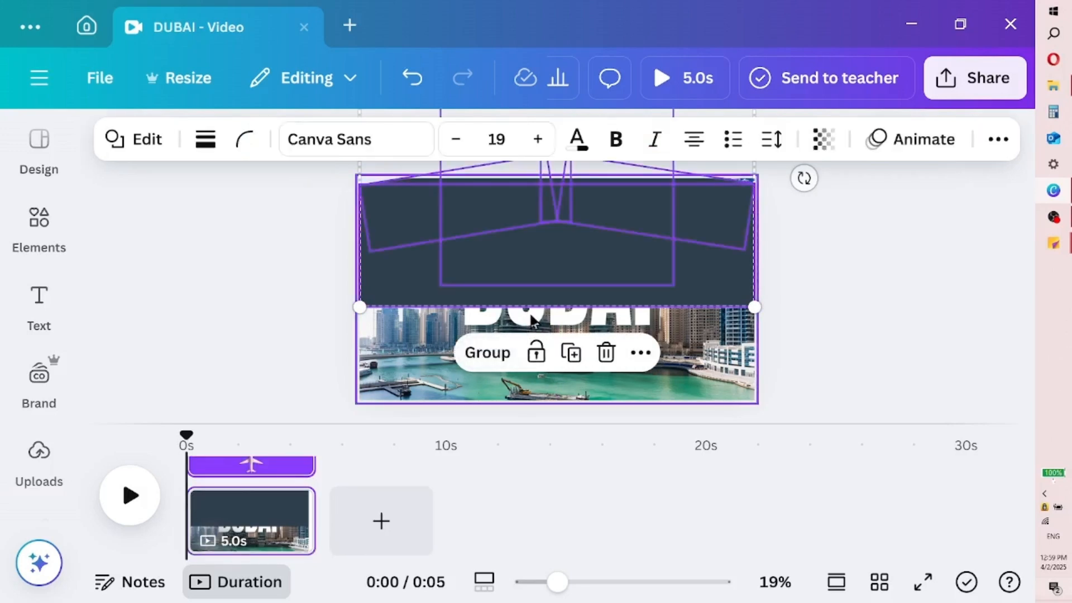
click(667, 329)
click(576, 301)
drag(558, 313, 565, 399)
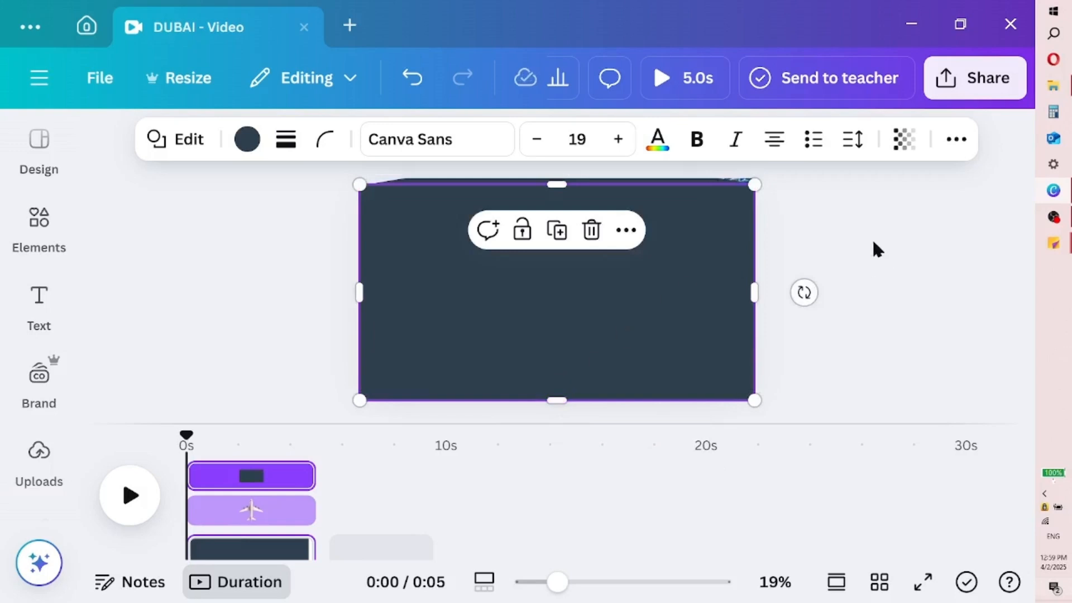
- Regroup the airplane with all the dark shapes and move the group slightly higher so the band covers the page's upper edge
drag(289, 266, 792, 115)
click(491, 359)
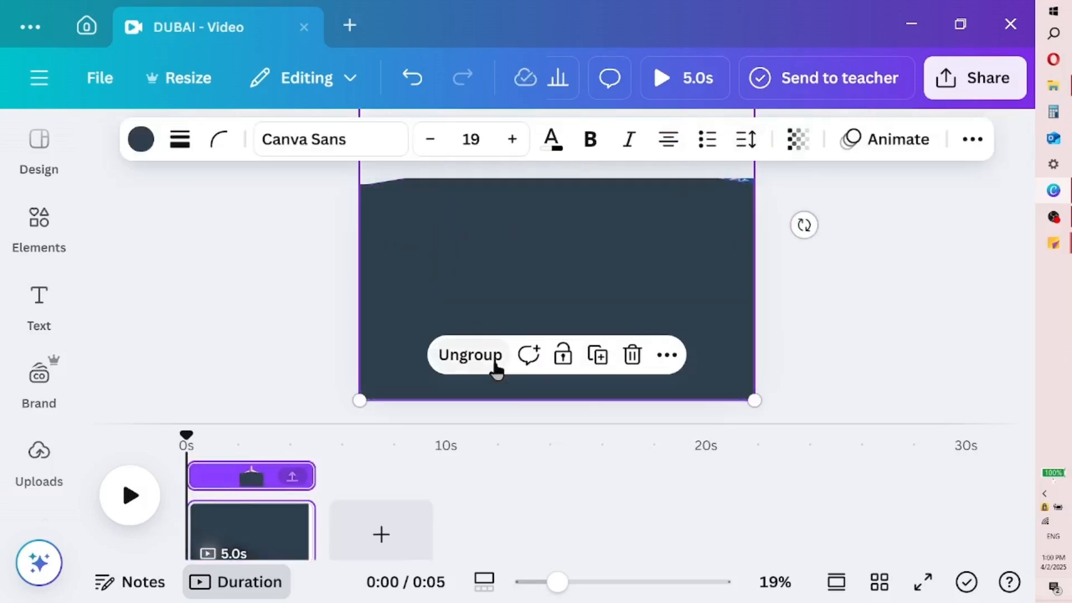
click(870, 298)
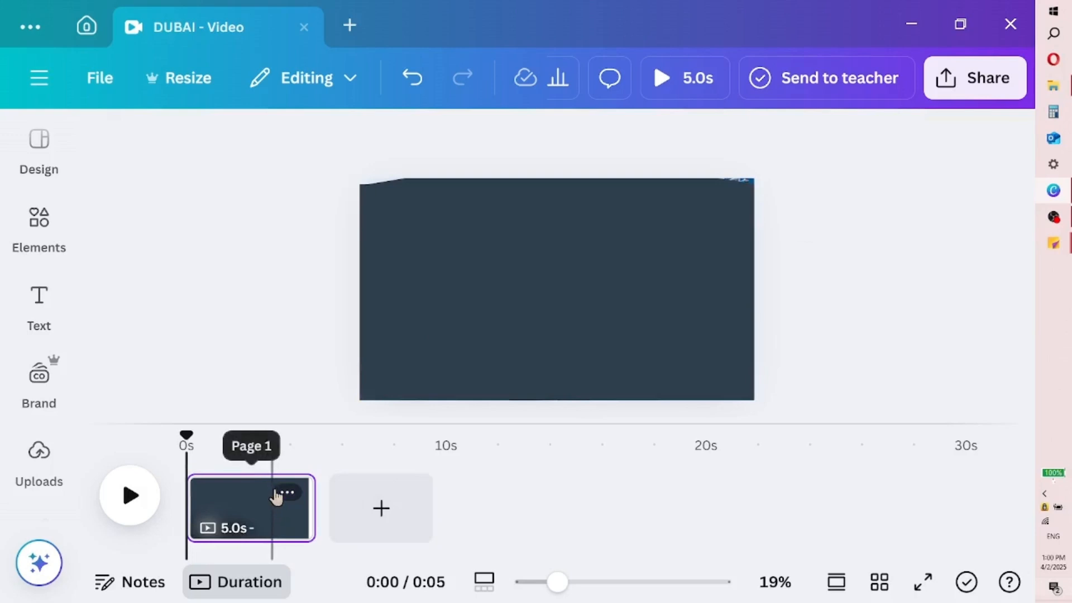
click(288, 494)
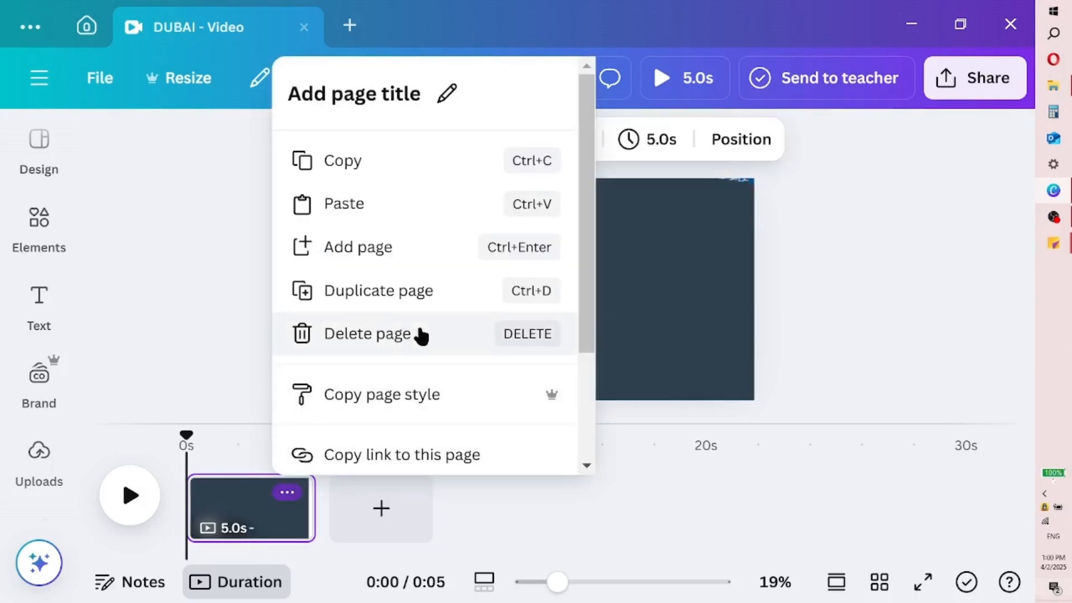
click(627, 299)
click(627, 299)
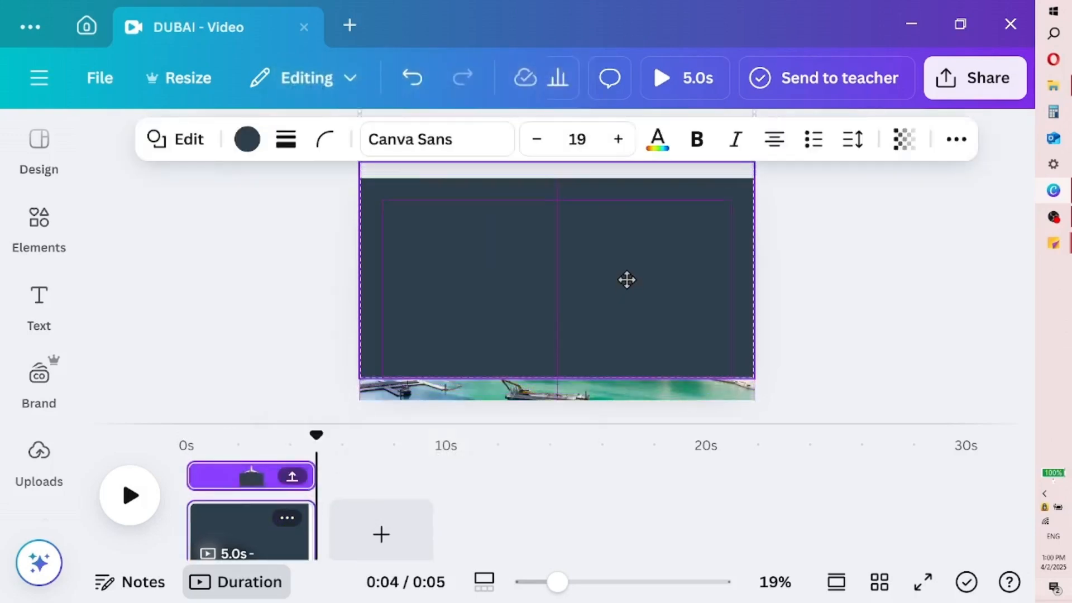
drag(628, 290, 628, 287)
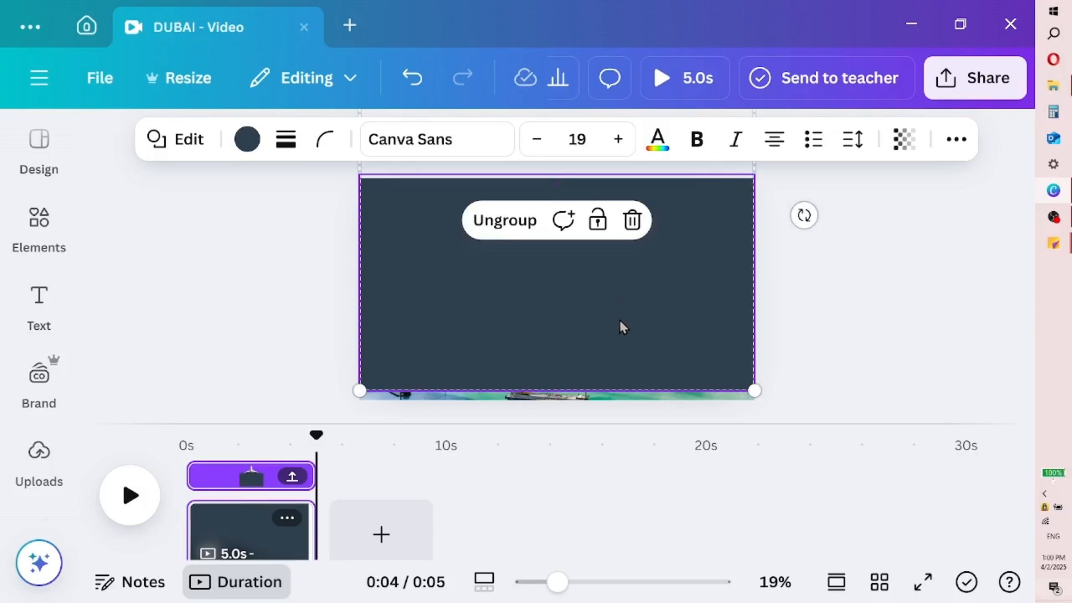
mouse_move(624, 336)
mouse_down()
mouse_move(625, 356)
mouse_move(625, 333)
mouse_up()
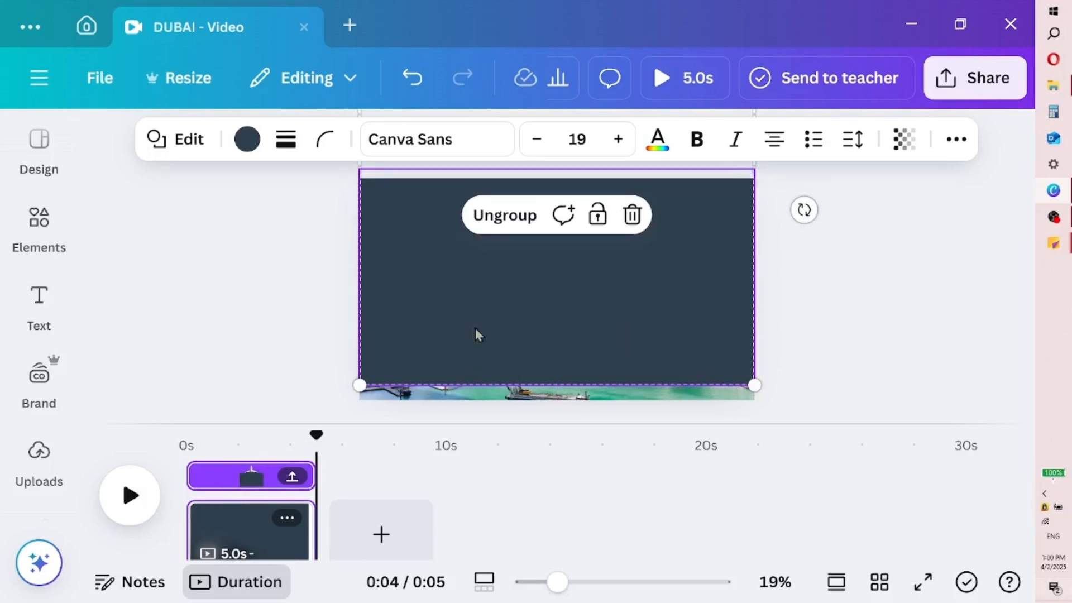
- Ungroup the elements again and extend the dark band slightly past the page's lower edge
click(507, 226)
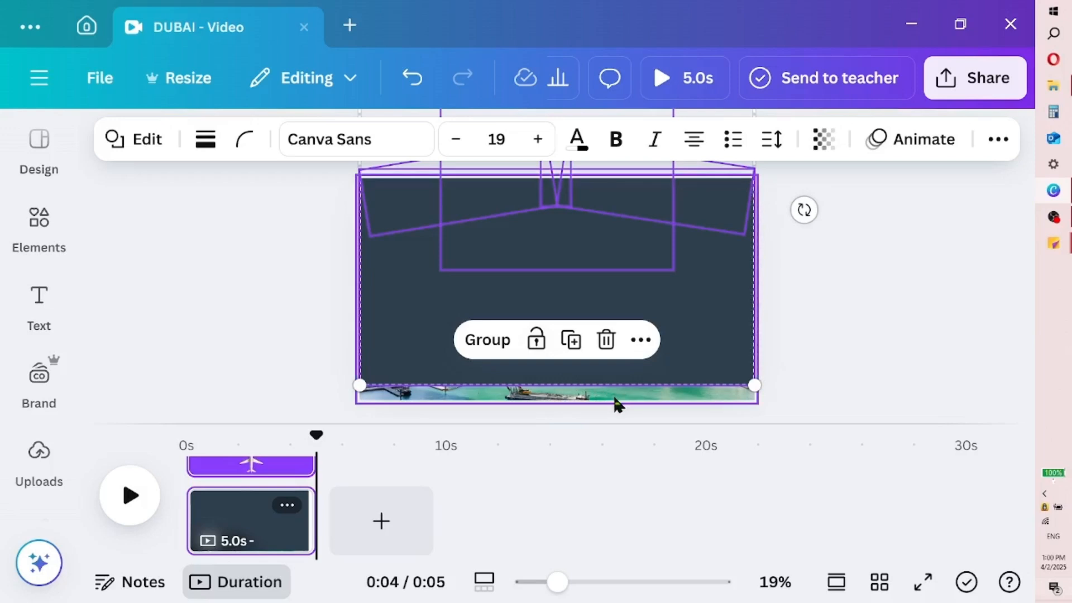
click(612, 378)
drag(559, 384, 556, 408)
click(854, 317)
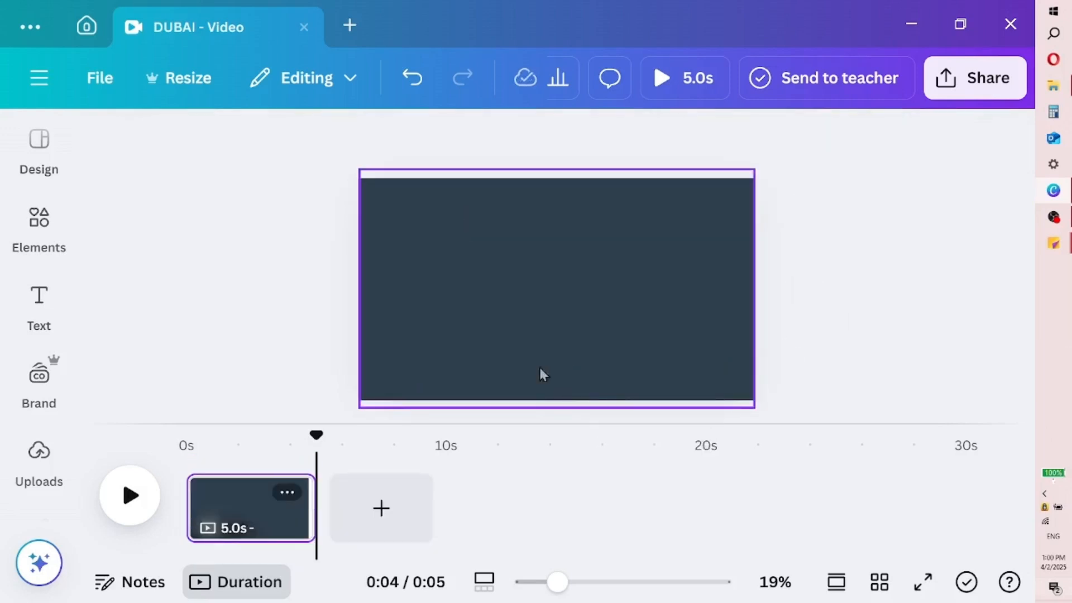
- Group the airplane with the tilted shapes and centre square, leaving out the large band, and duplicate the page
drag(314, 375, 792, 74)
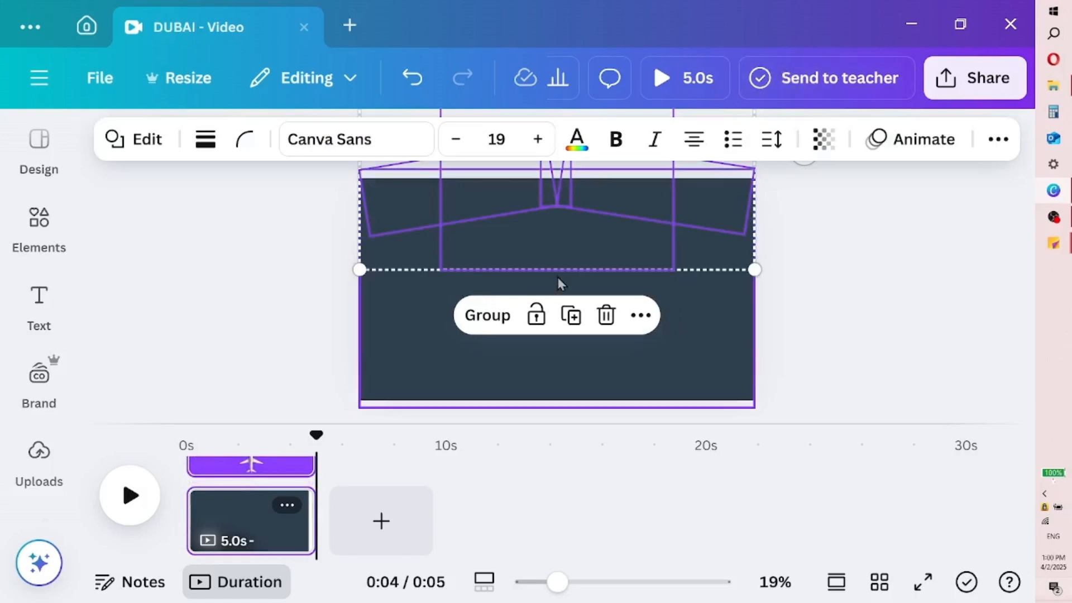
click(485, 333)
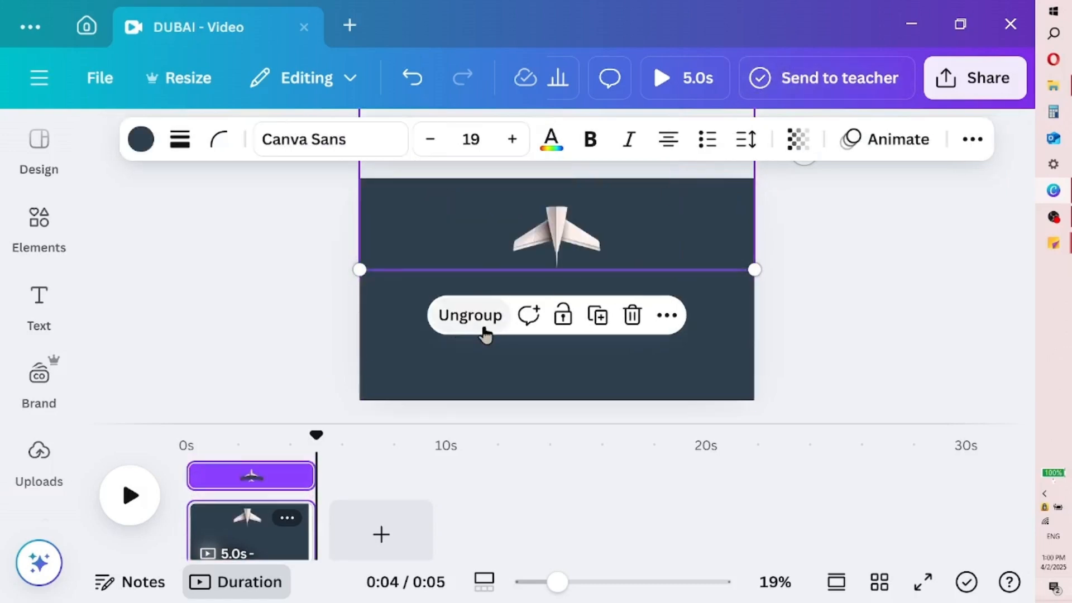
click(286, 519)
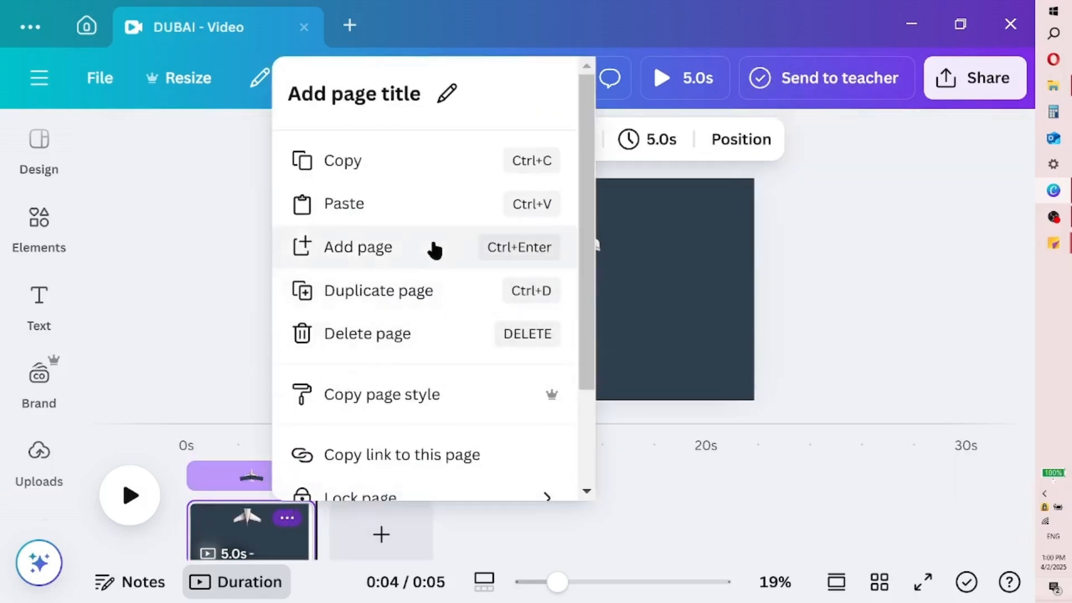
click(436, 290)
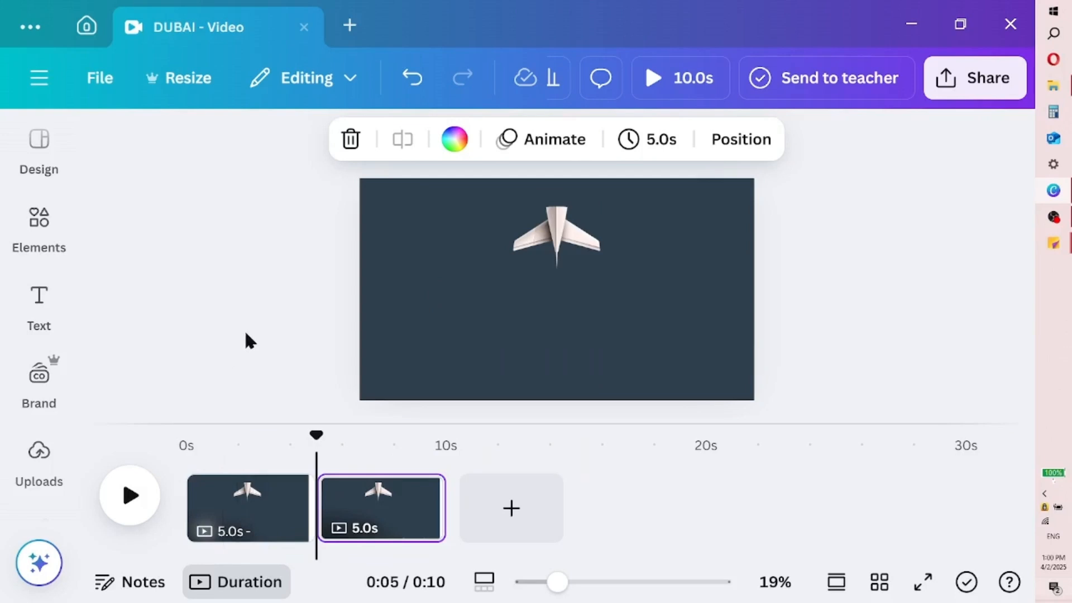
- On the first page, ungroup the airplane group and duplicate its selected elements
click(277, 514)
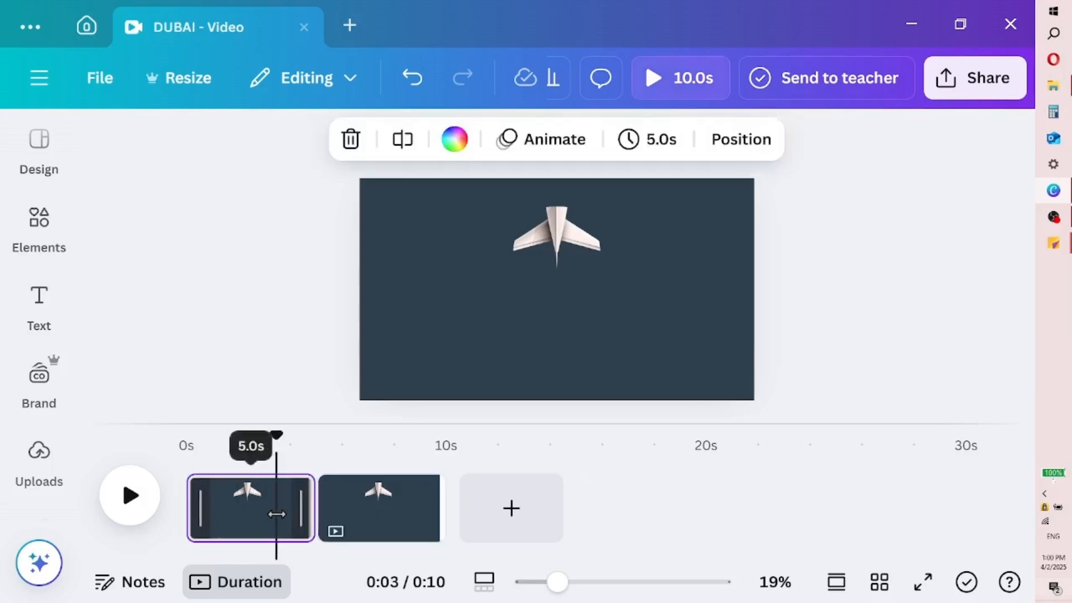
click(559, 244)
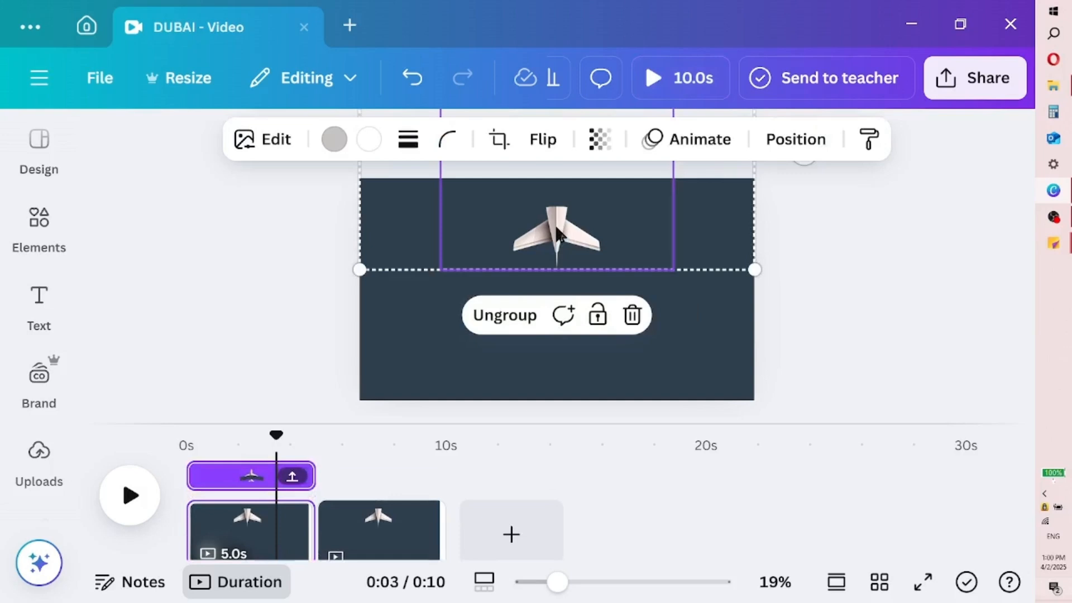
click(501, 318)
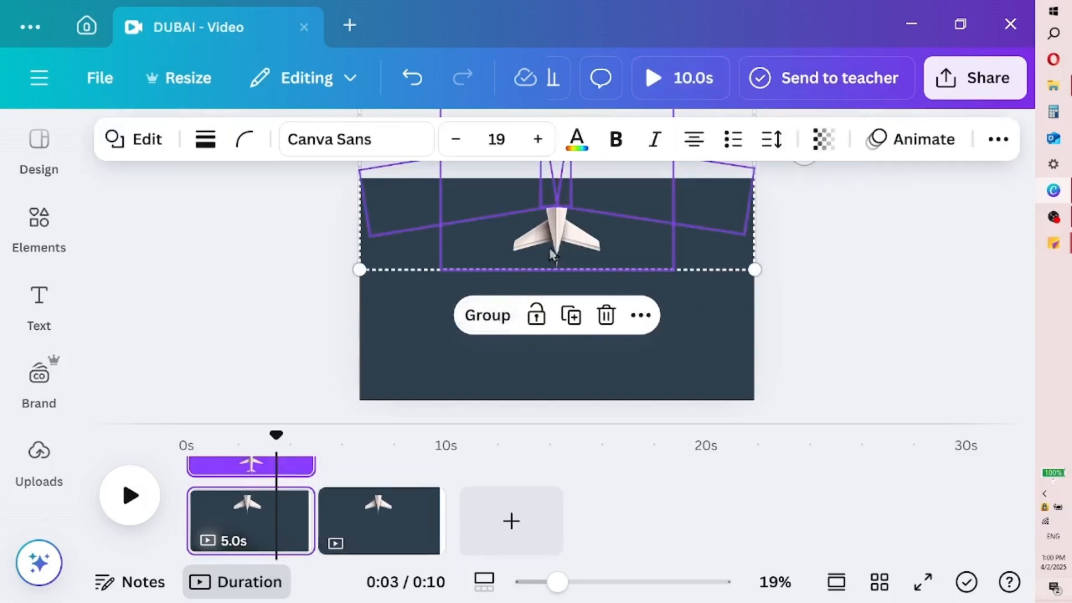
right_click(559, 244)
key(ctrl+d)
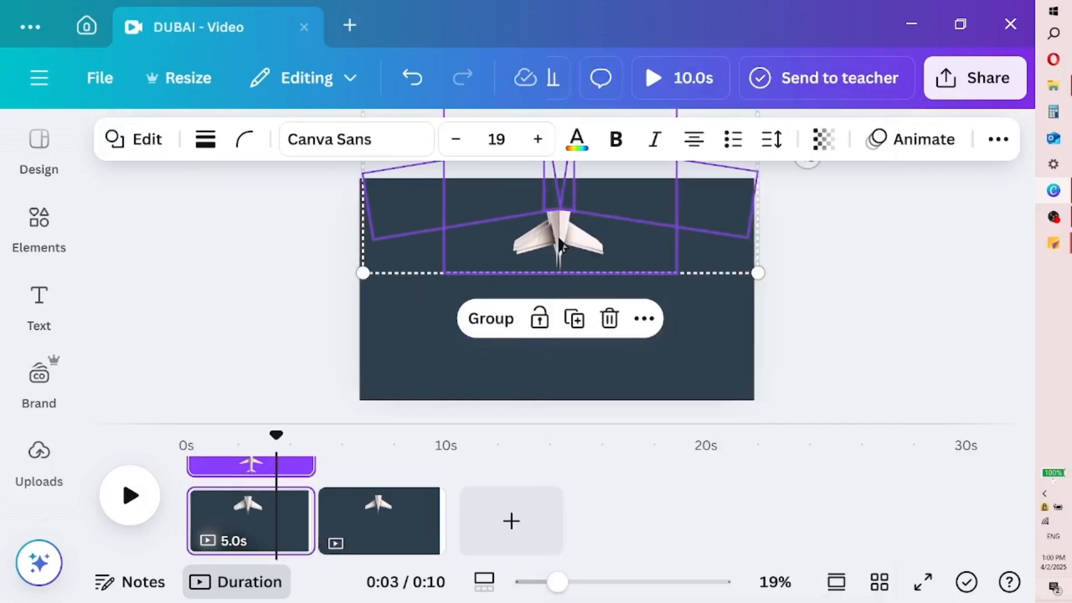
- Undo the last duplication on the first page and send the airplane behind the dark shapes
click(410, 79)
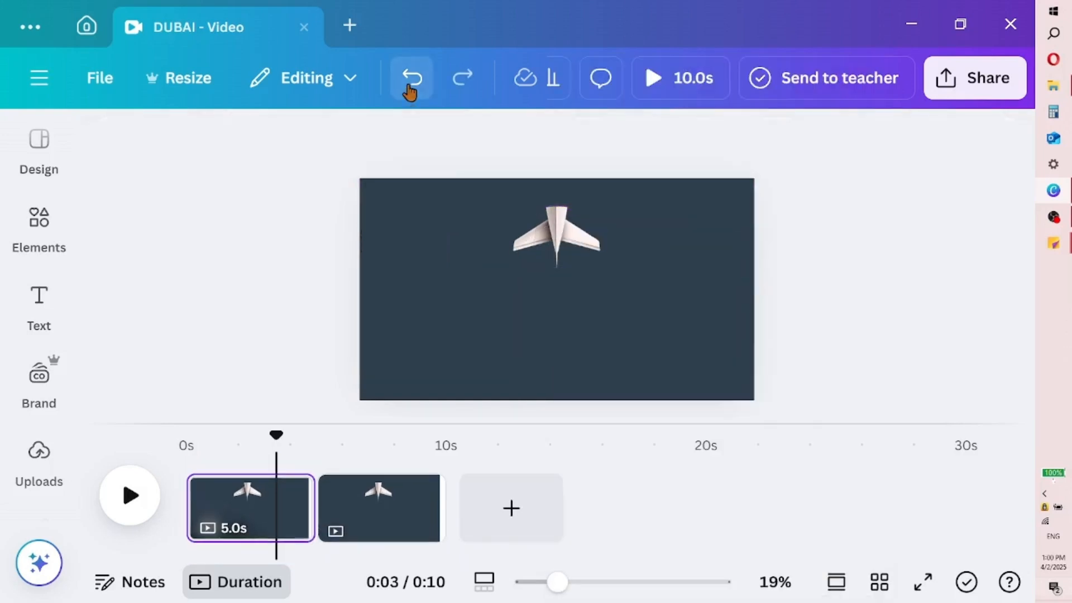
click(544, 240)
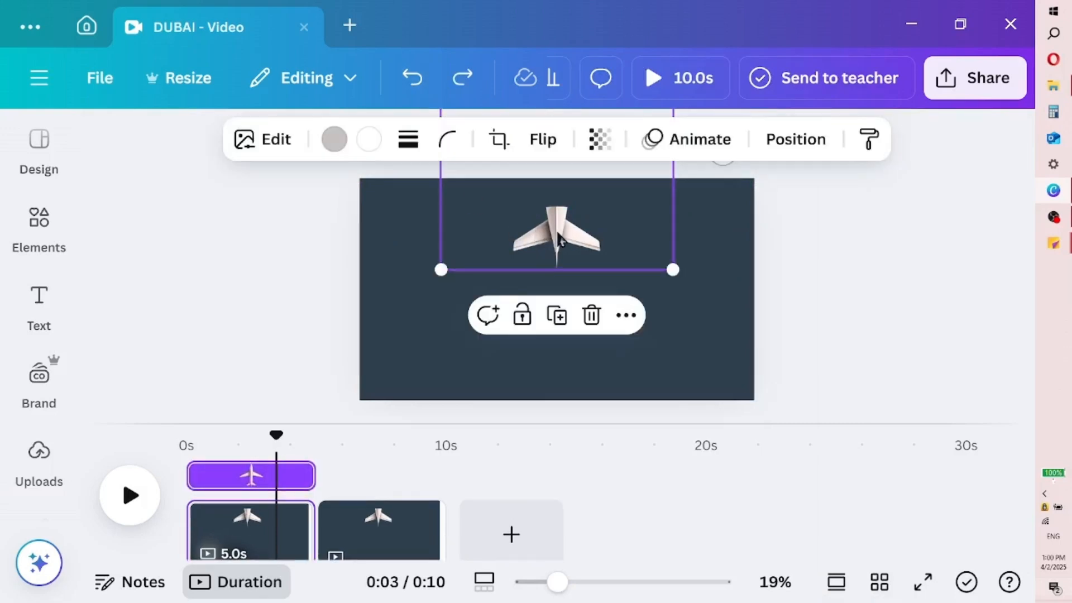
click(797, 146)
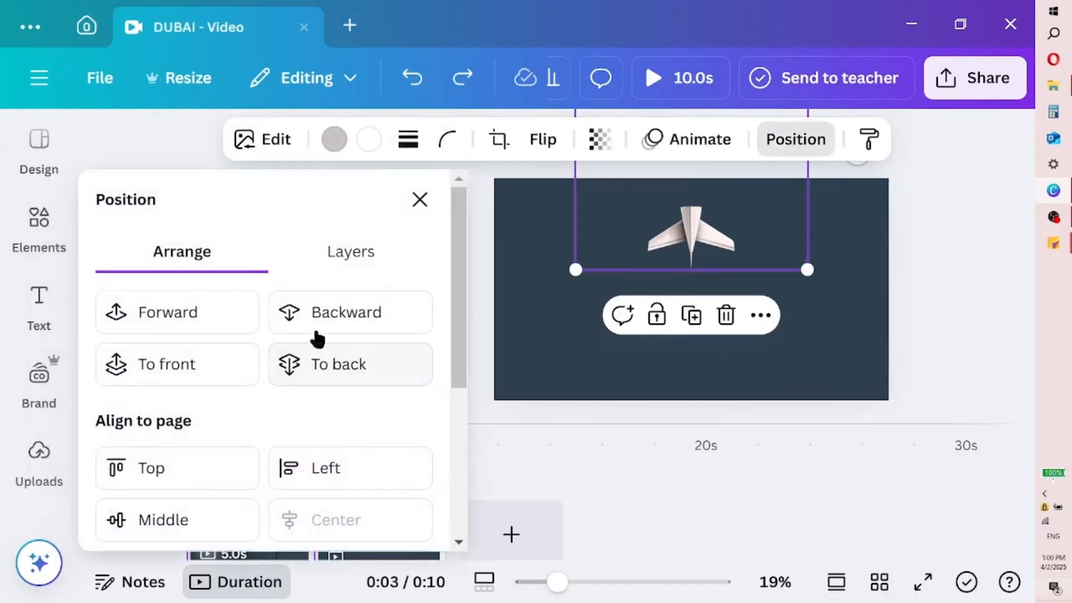
click(313, 311)
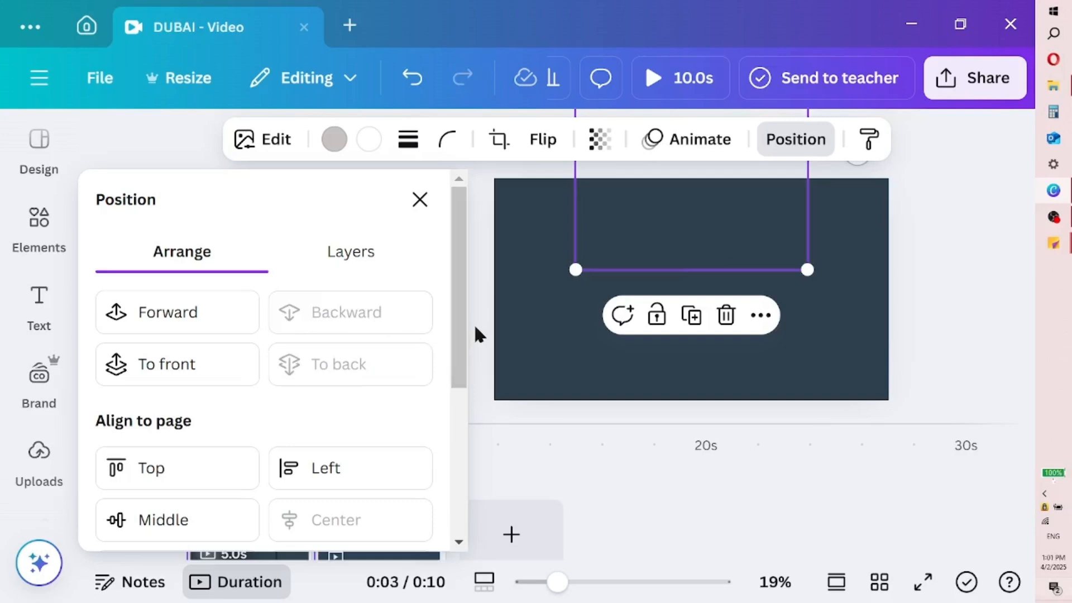
click(474, 324)
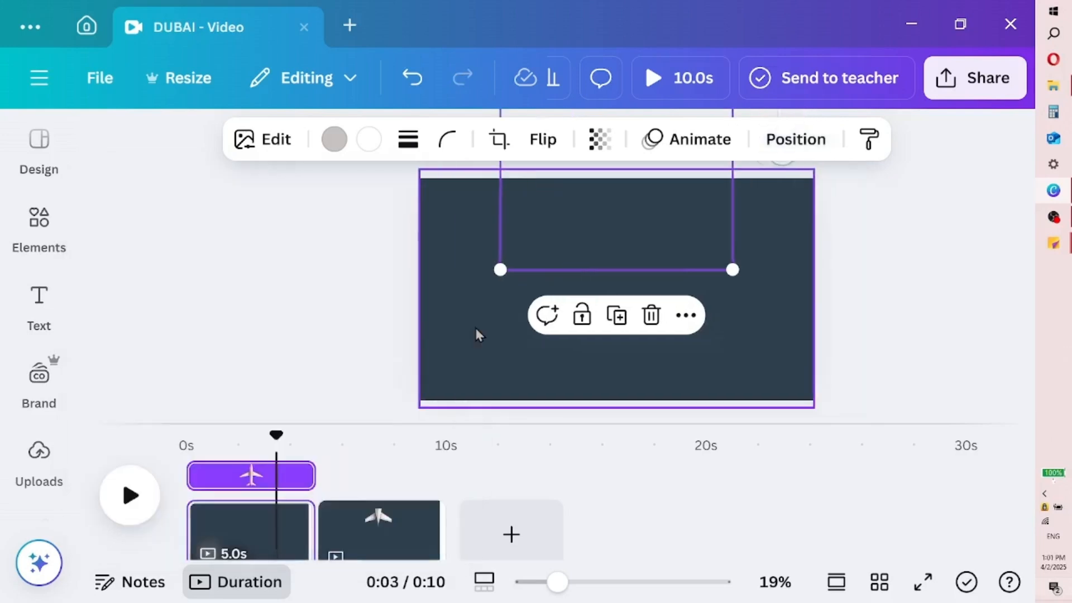
- Add a heading reading TRAVEL to the first page
click(226, 488)
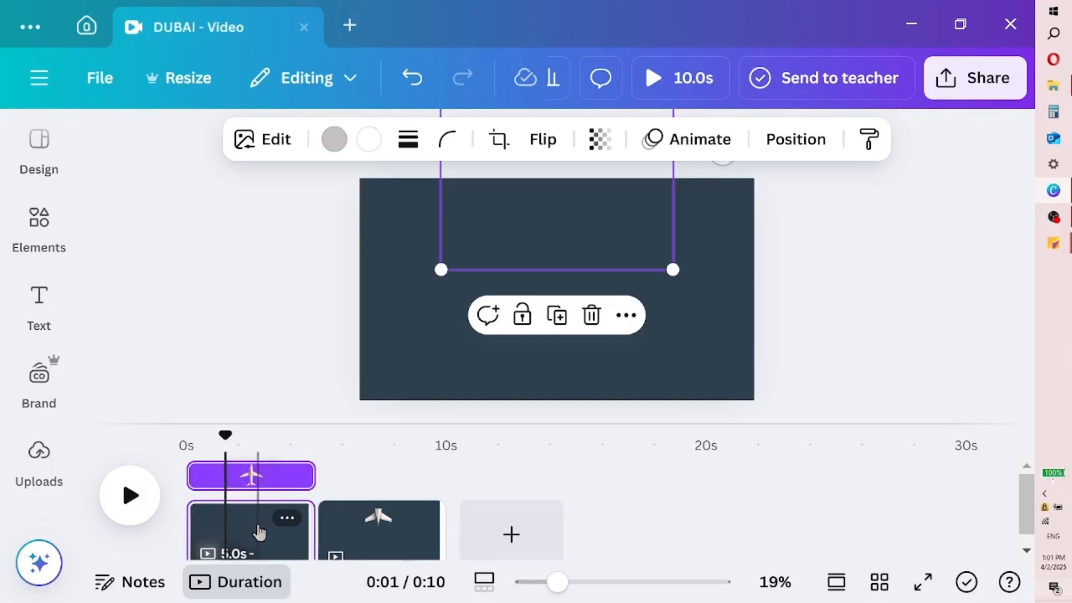
click(51, 320)
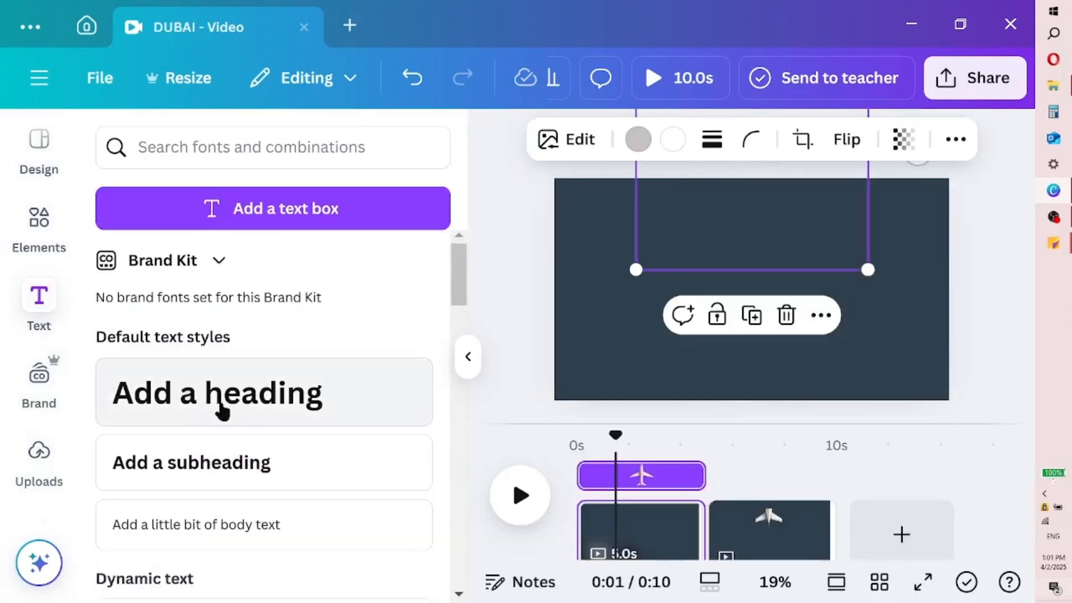
click(222, 412)
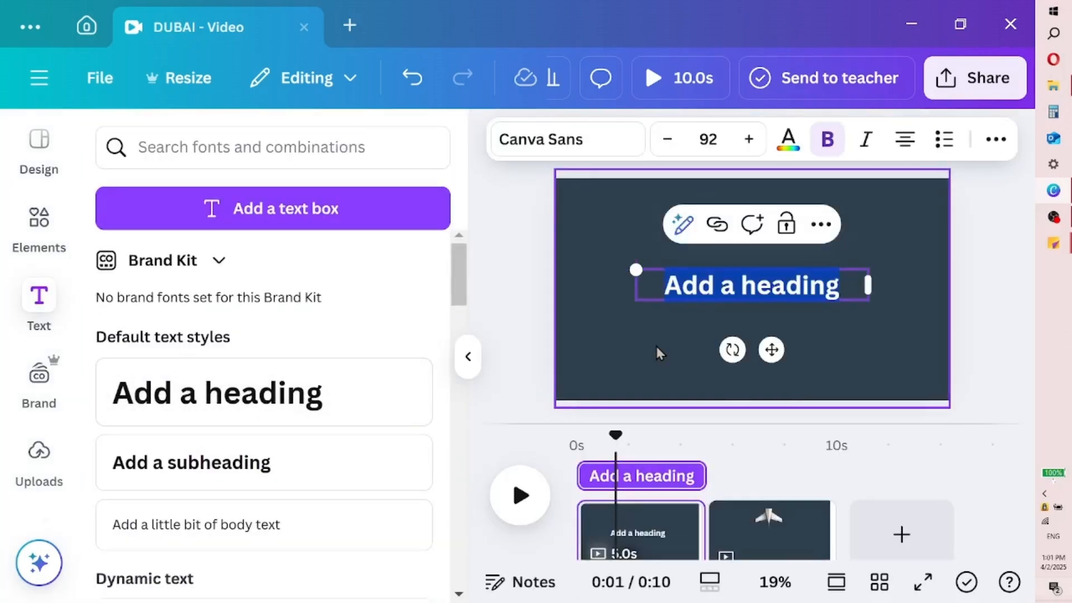
text(TRAVEL)
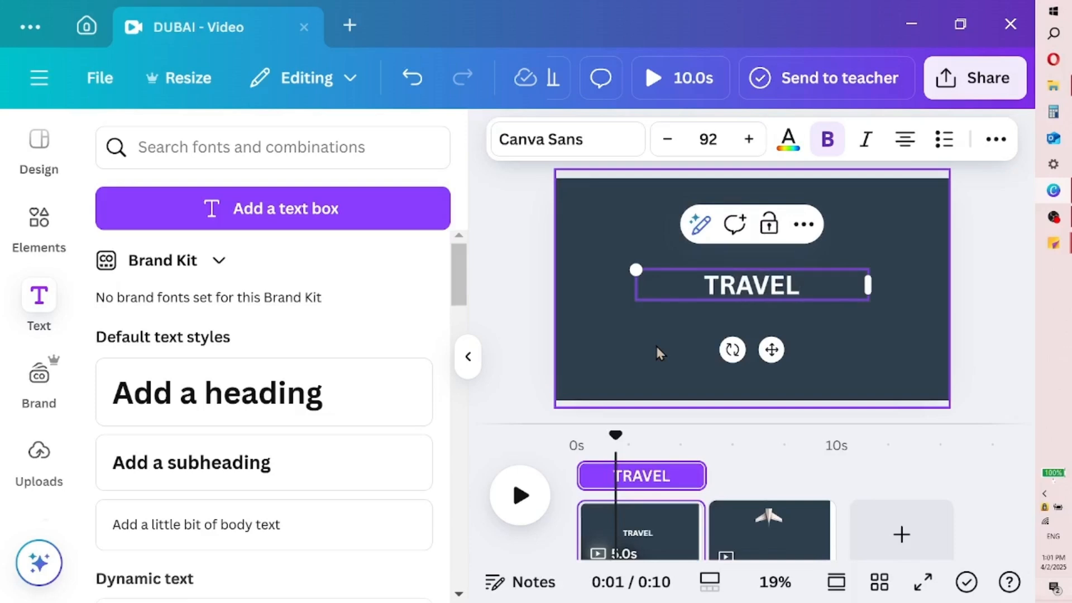
- Change the TRAVEL heading's font to Feeling Passionate, leaving its text color as is
click(558, 144)
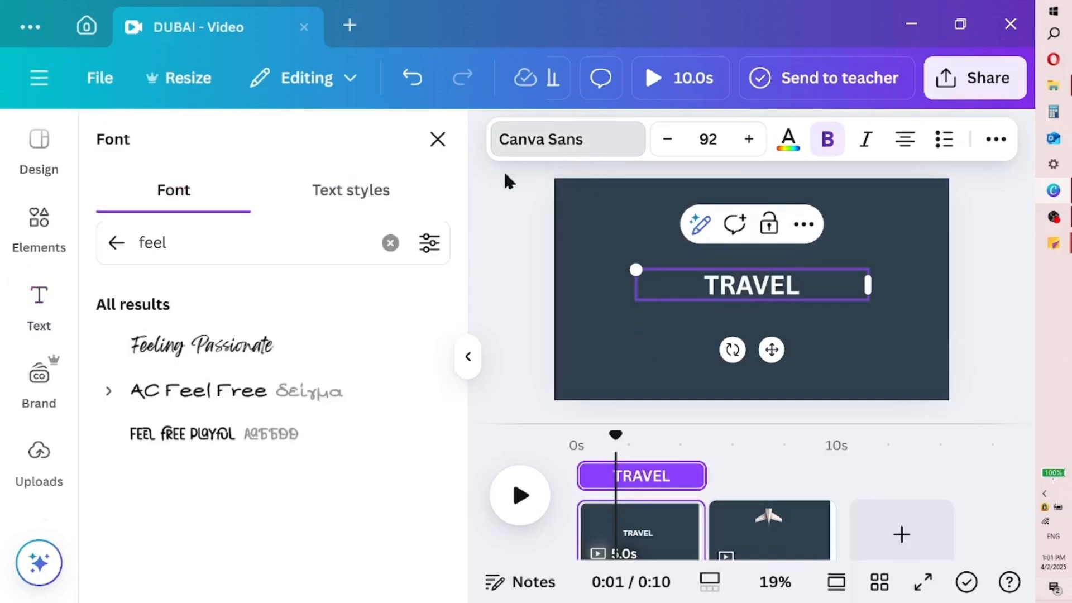
click(313, 362)
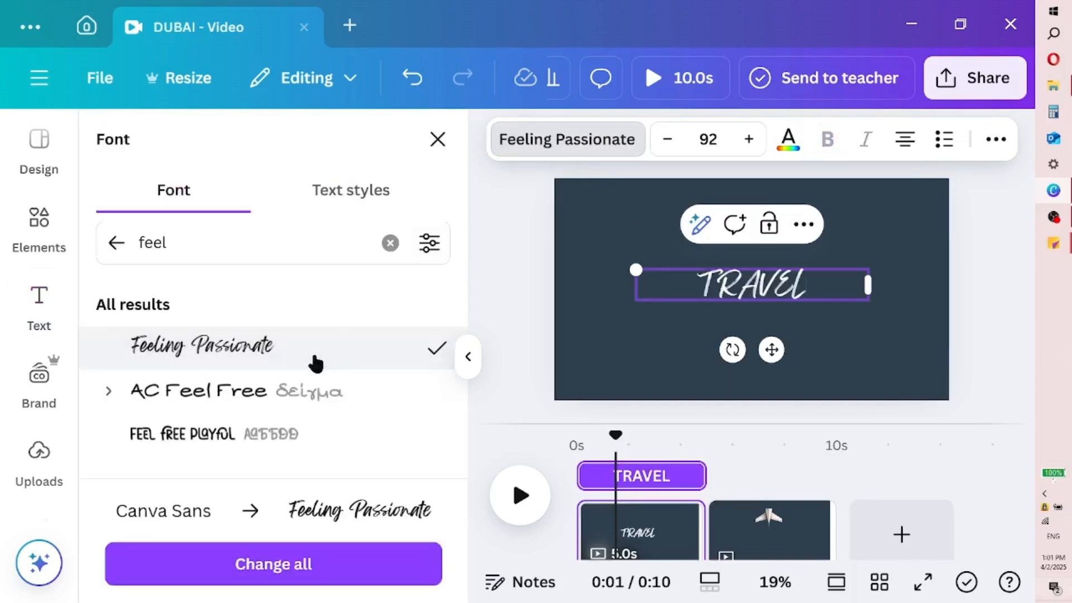
click(470, 350)
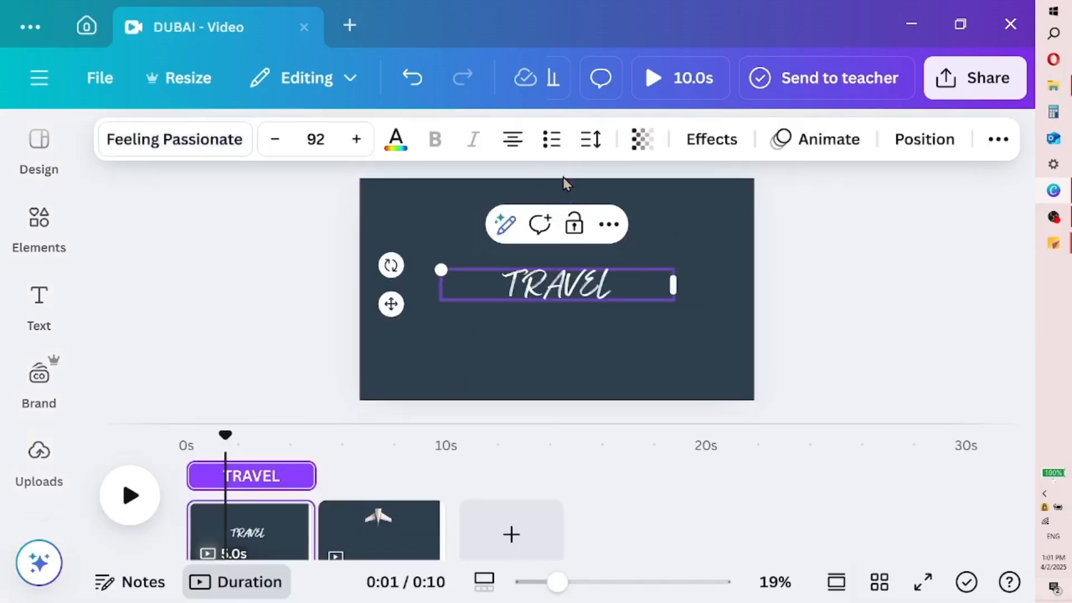
click(398, 145)
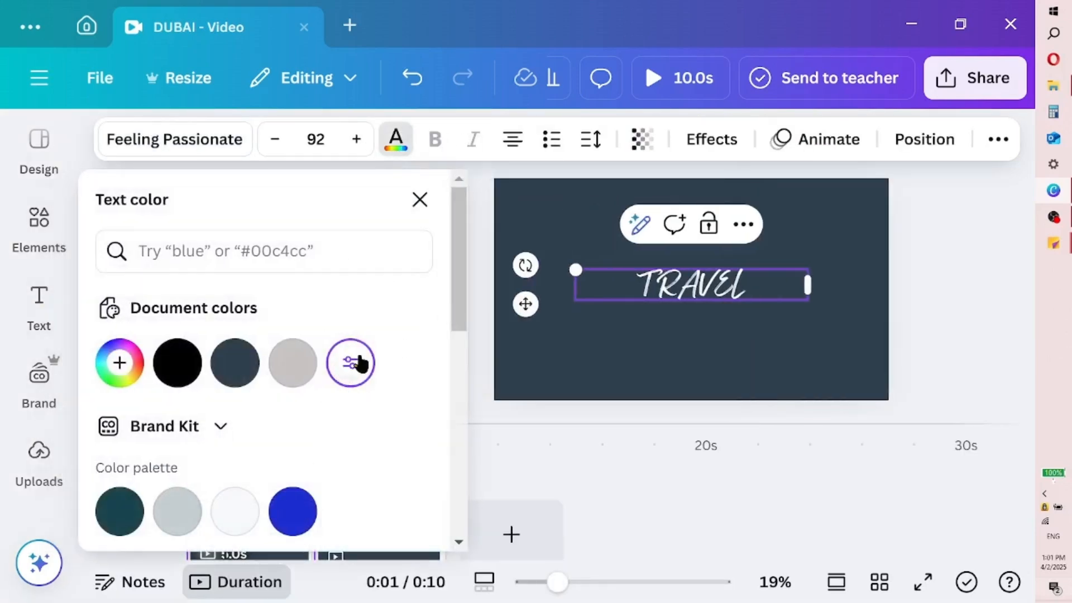
click(419, 201)
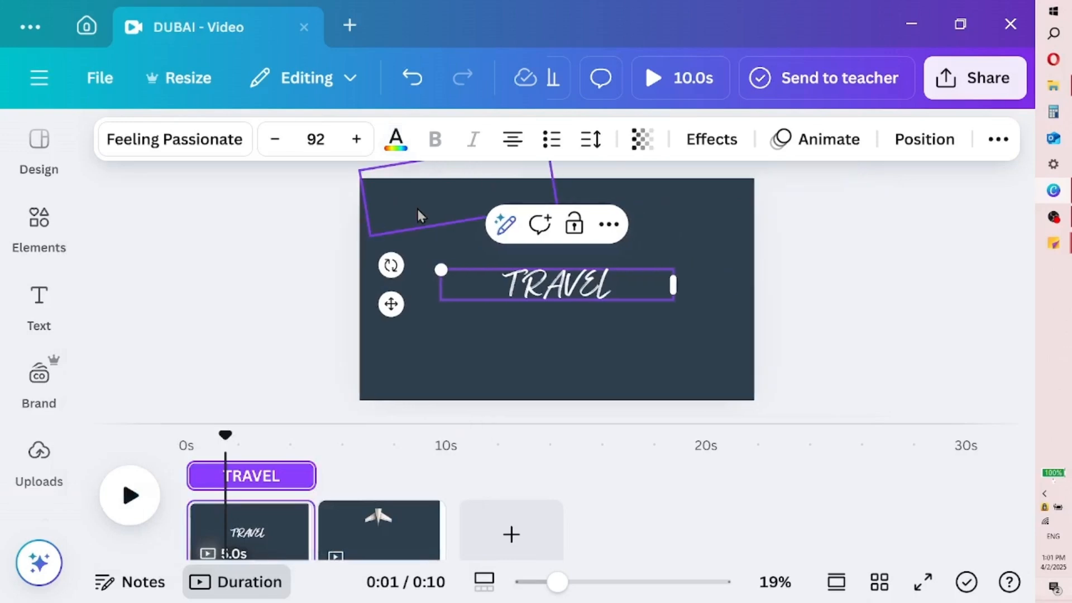
- Enlarge the TRAVEL heading to font size 256 and shift it on the page
drag(442, 271, 390, 226)
drag(675, 300, 889, 436)
drag(383, 261, 359, 250)
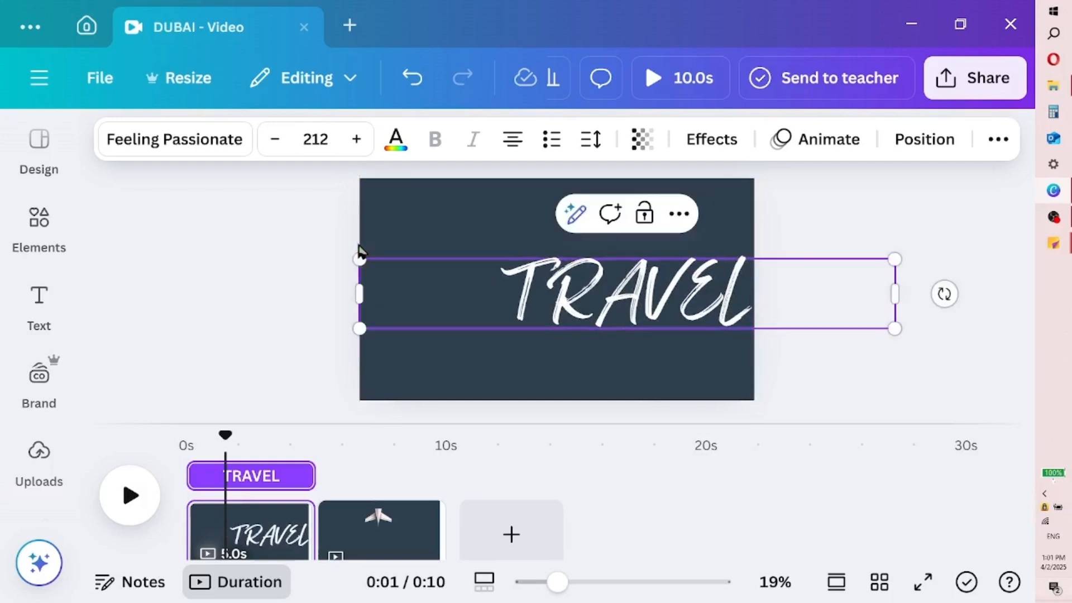
drag(710, 304, 630, 295)
drag(811, 253, 920, 185)
drag(601, 302, 569, 313)
- Narrow the TRAVEL text box from both sides to fit within the page width and centre it
drag(244, 288, 380, 293)
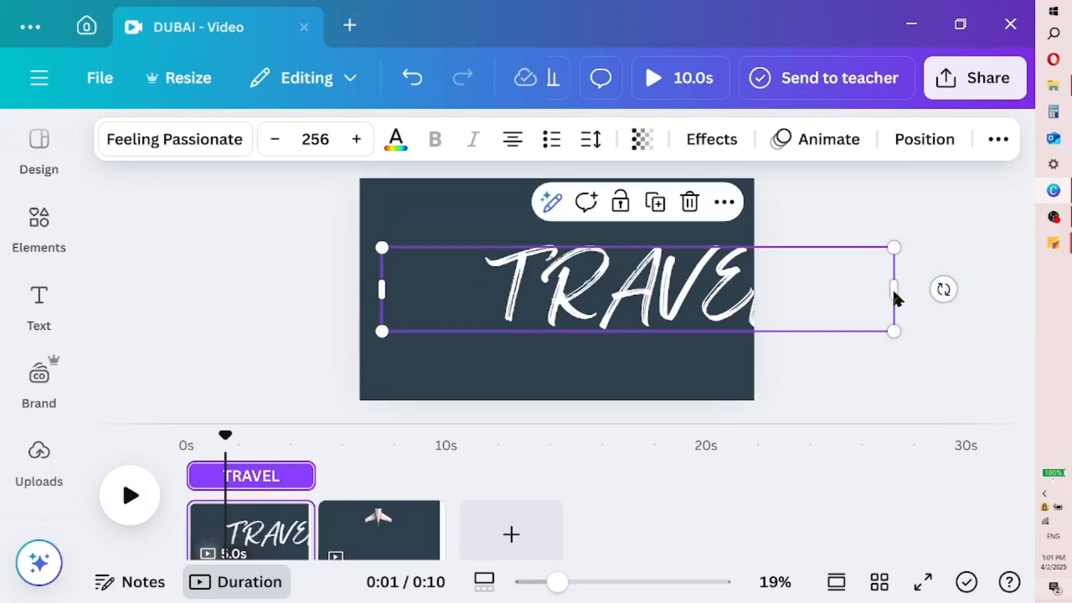
drag(894, 290, 754, 291)
drag(672, 290, 657, 289)
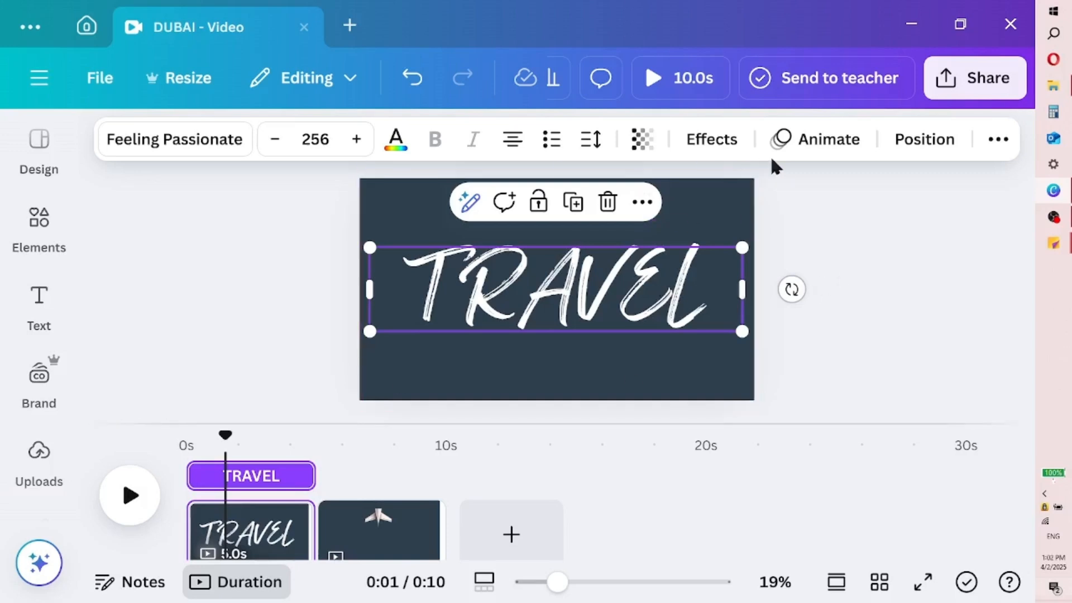
- Apply the Baseline animation to the TRAVEL text for both enter and exit, and reduce its speed
click(823, 142)
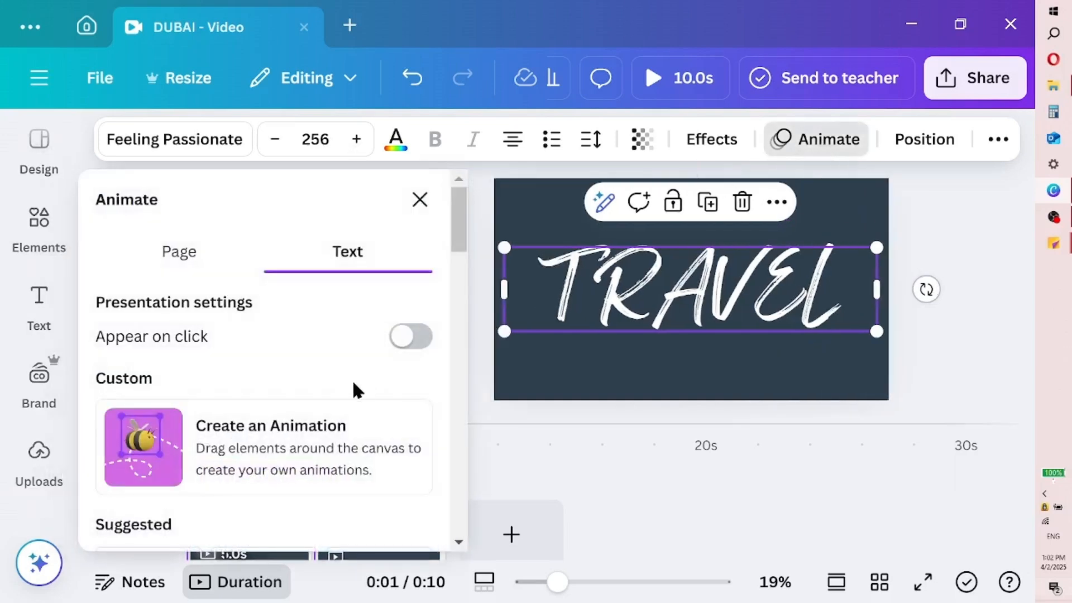
drag(451, 218, 457, 426)
click(393, 364)
mouse_move(454, 390)
mouse_down()
mouse_move(454, 414)
mouse_move(454, 399)
mouse_up()
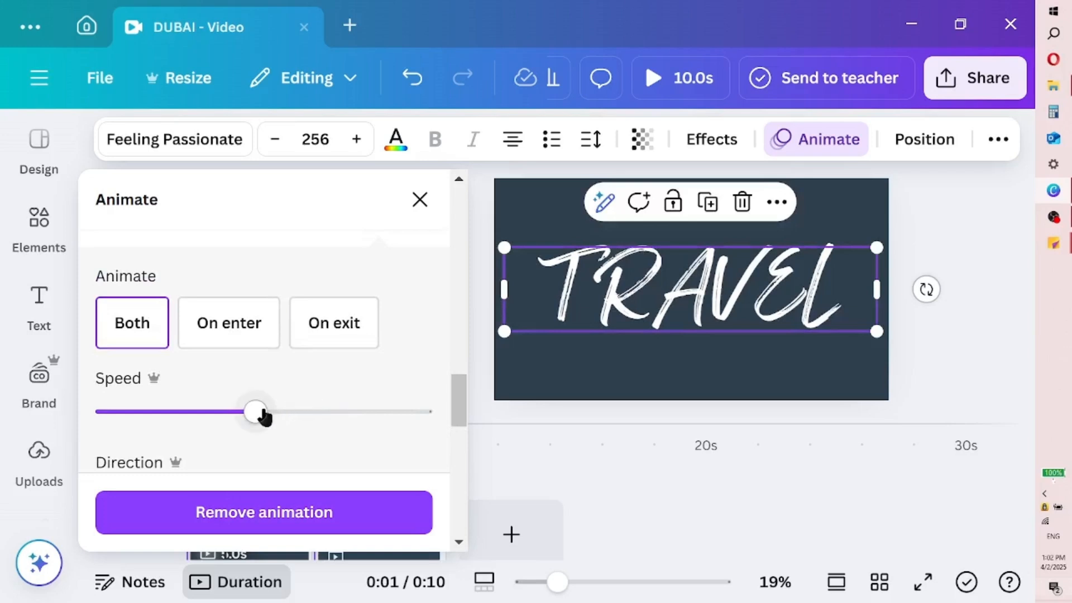
drag(246, 415, 168, 412)
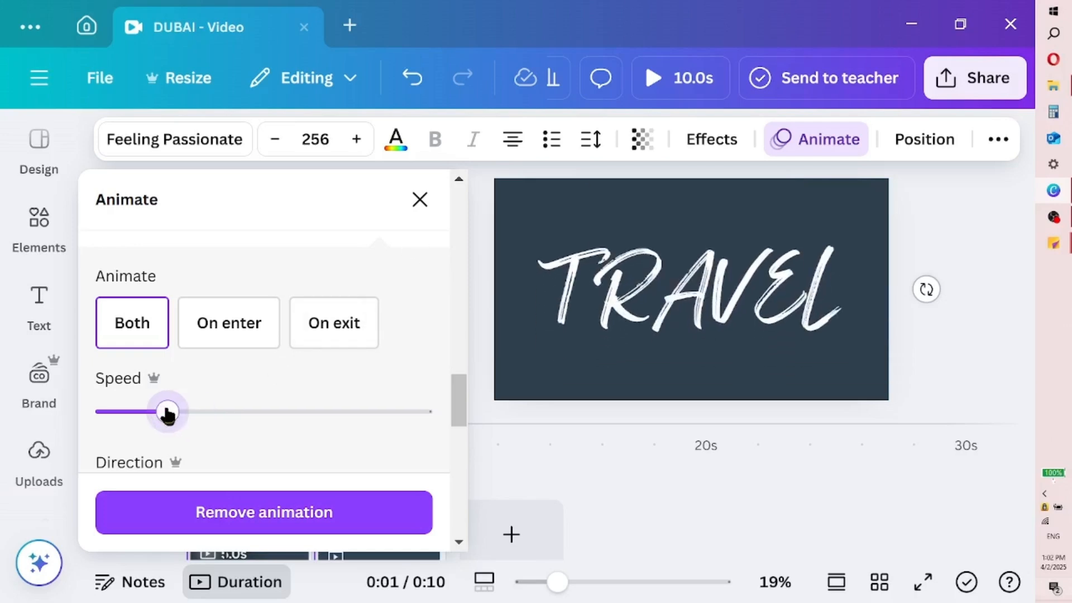
click(420, 201)
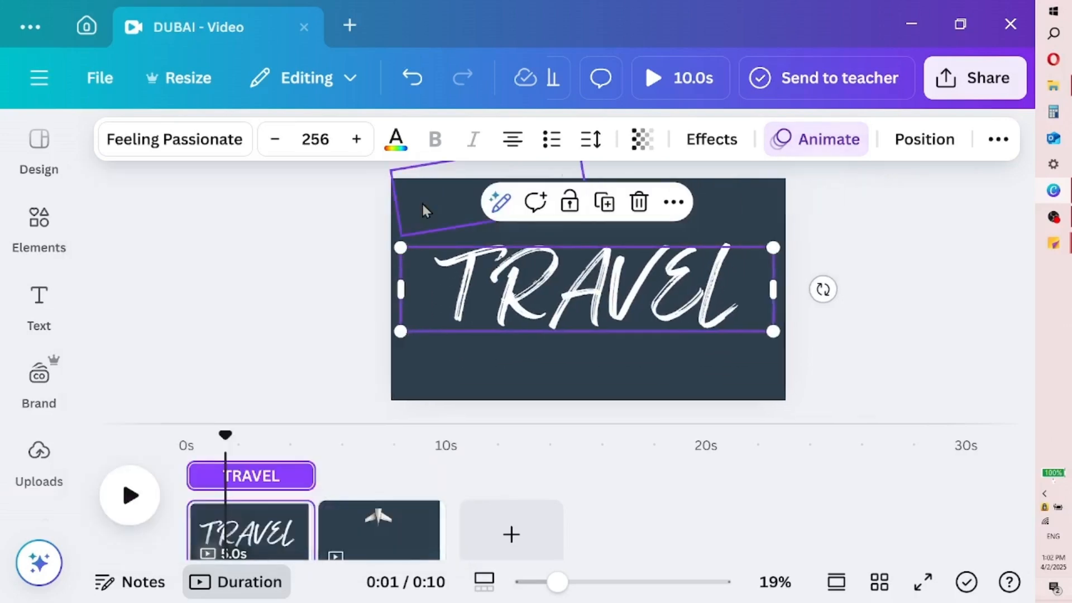
- Shorten the TRAVEL text's timing to the first half of the page and place the playhead at its end
drag(309, 478, 244, 478)
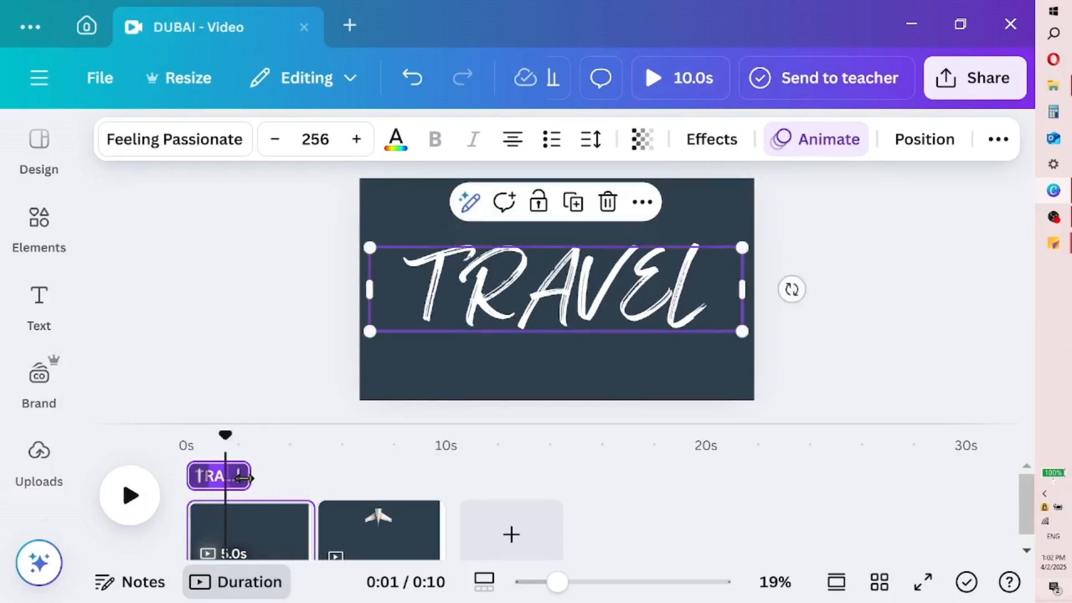
click(251, 444)
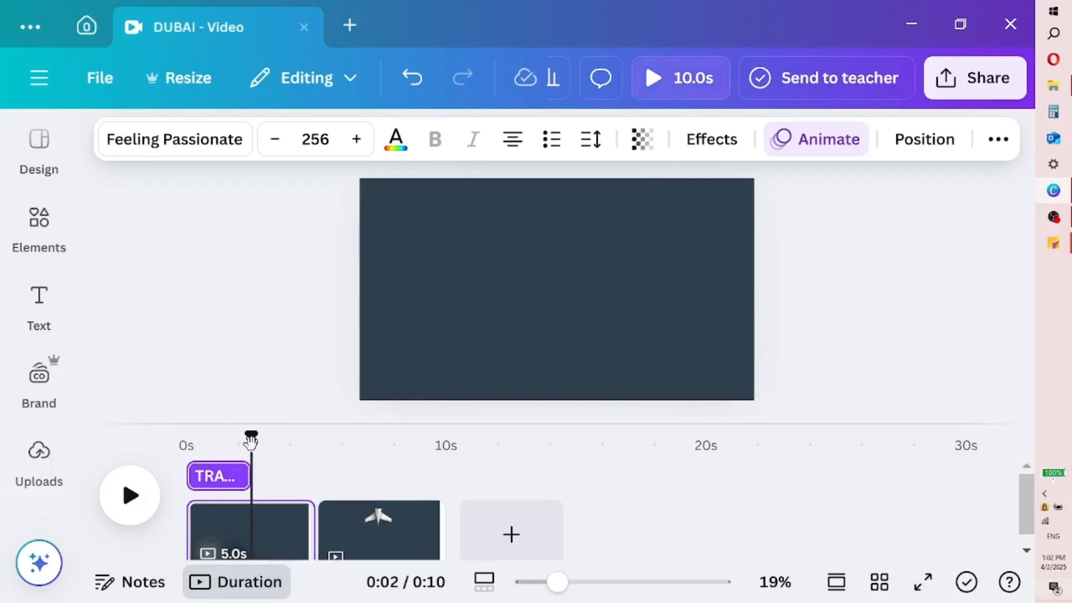
- Copy the TRAVEL text and paste it onto the first page at the 0:02 mark
click(227, 477)
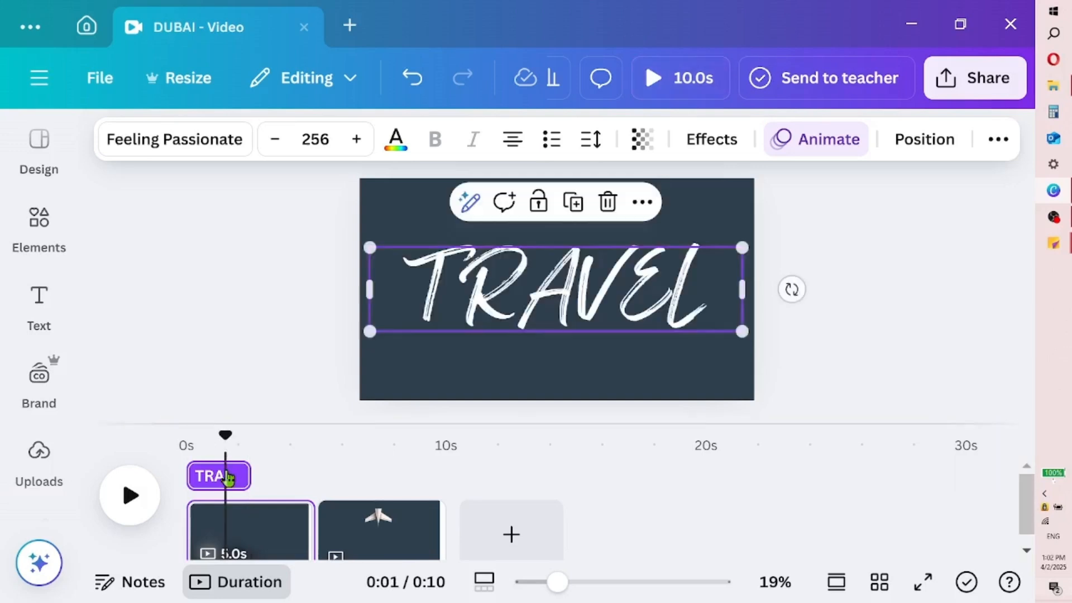
right_click(588, 222)
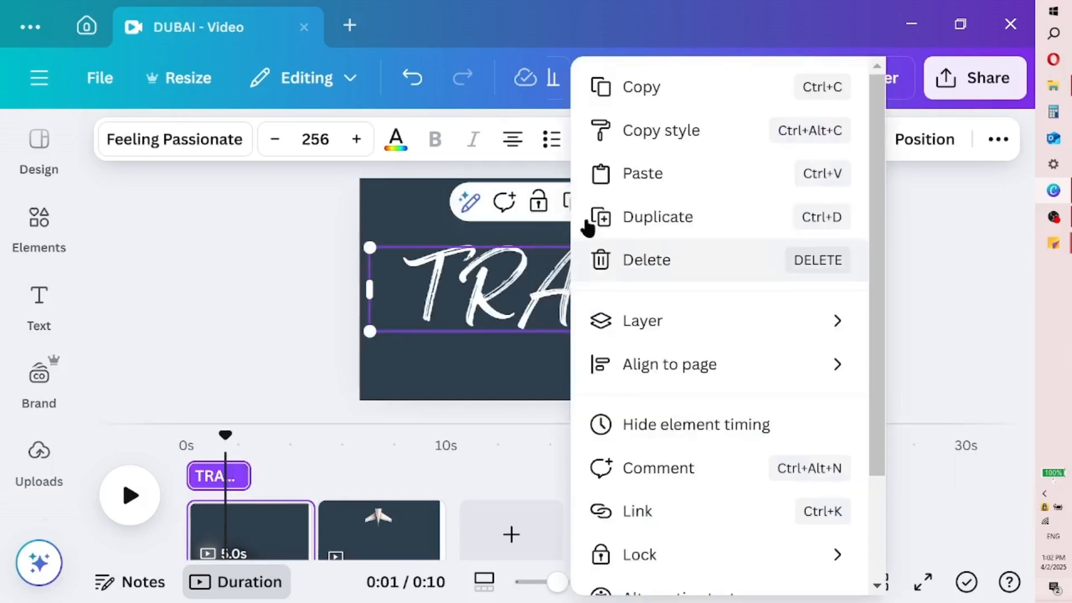
click(660, 106)
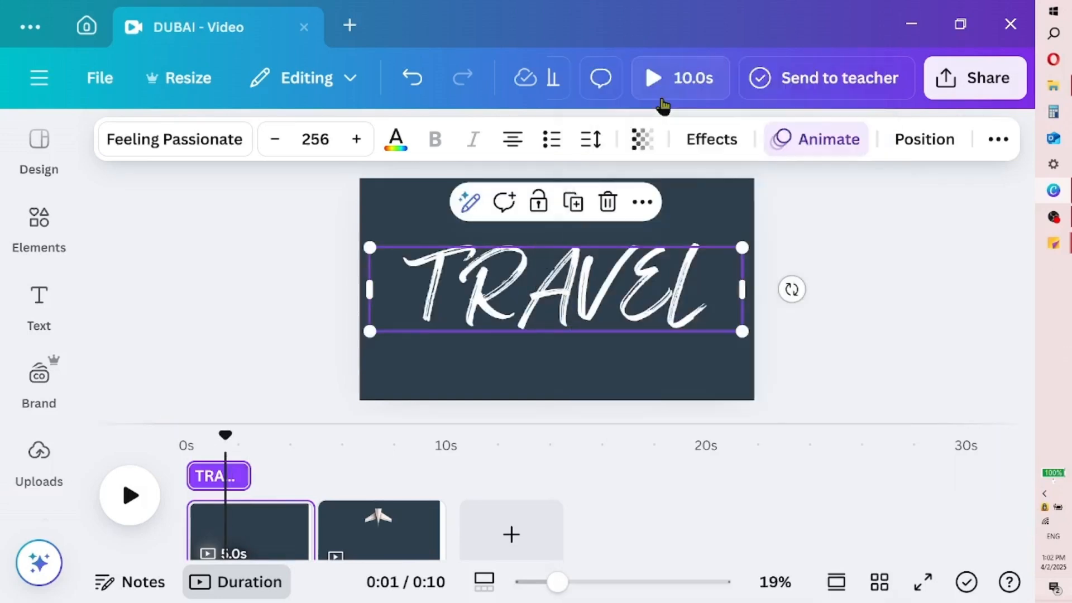
click(251, 472)
right_click(567, 277)
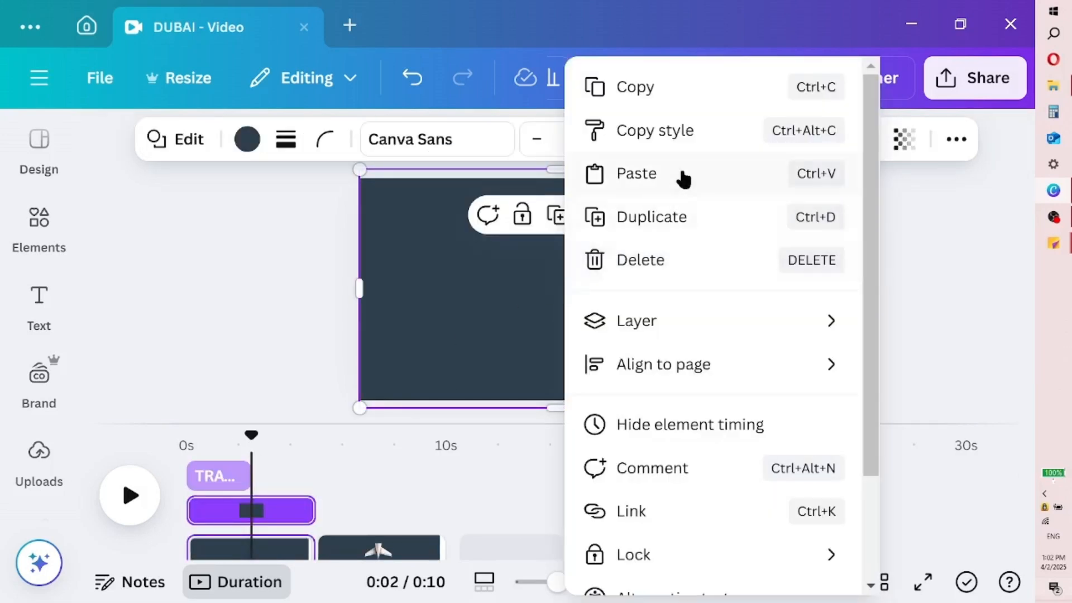
click(651, 173)
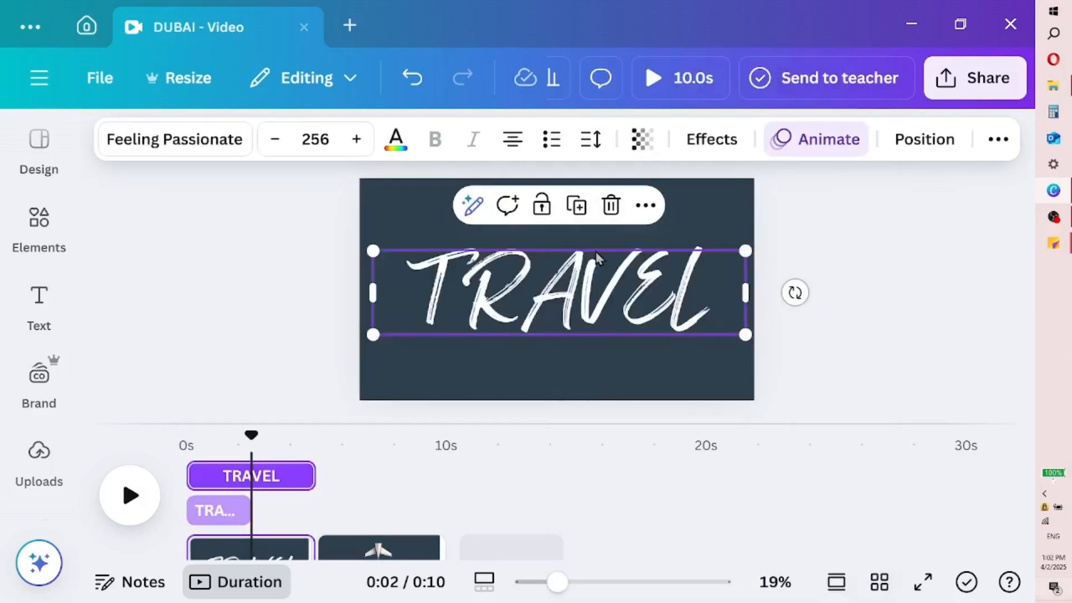
- Change the pasted text to TO and delete the stray paragraph text box below it
key(t)
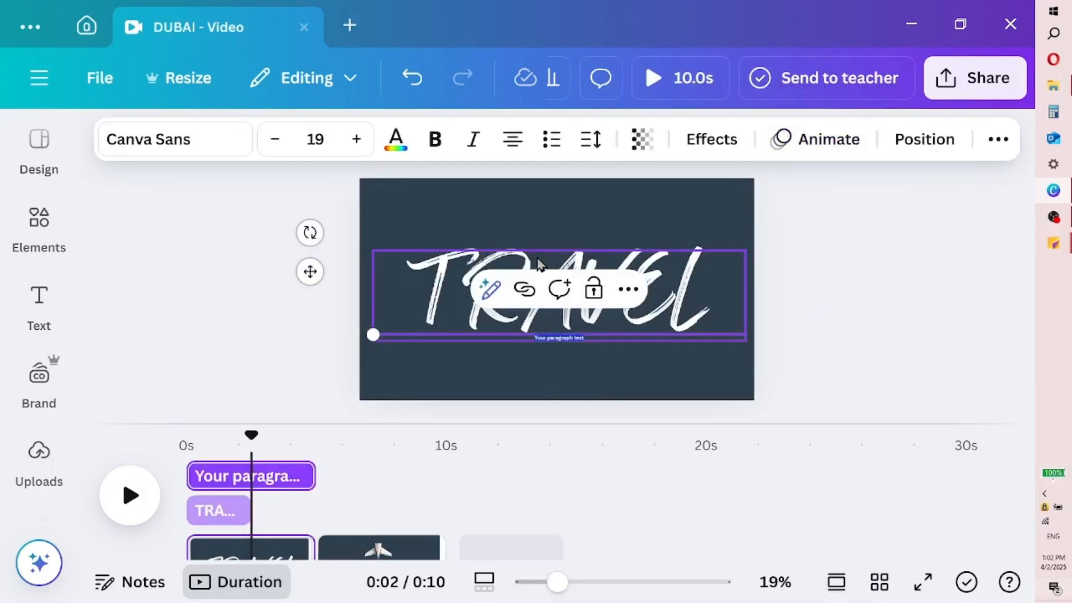
double_click(658, 276)
text(TO)
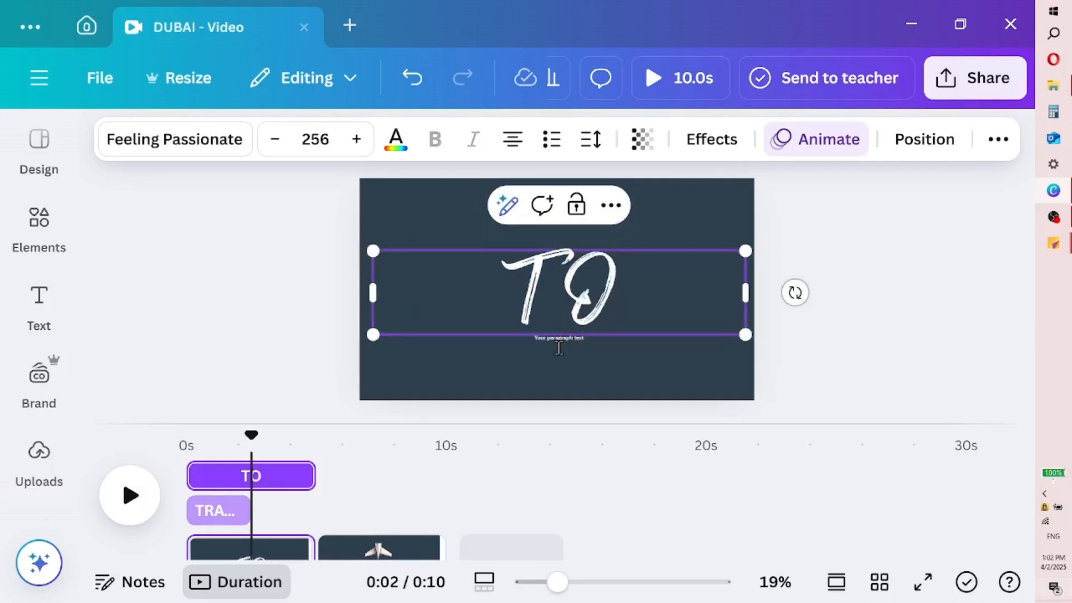
click(578, 341)
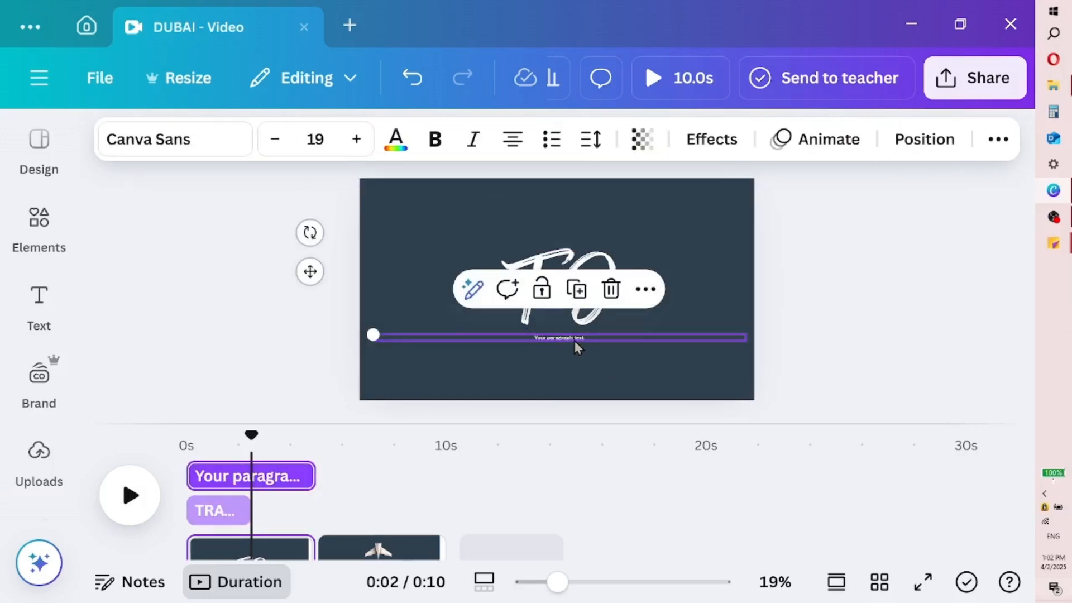
key(Delete)
- Review the TO text's animation settings and trim its timing to start where the TRAVEL text ends
click(544, 320)
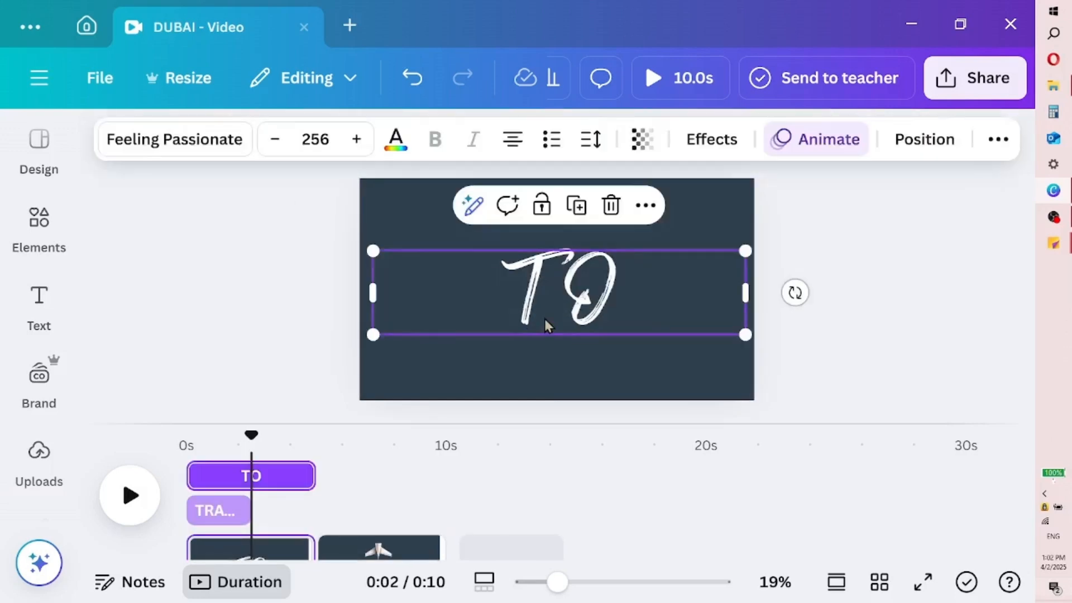
click(802, 141)
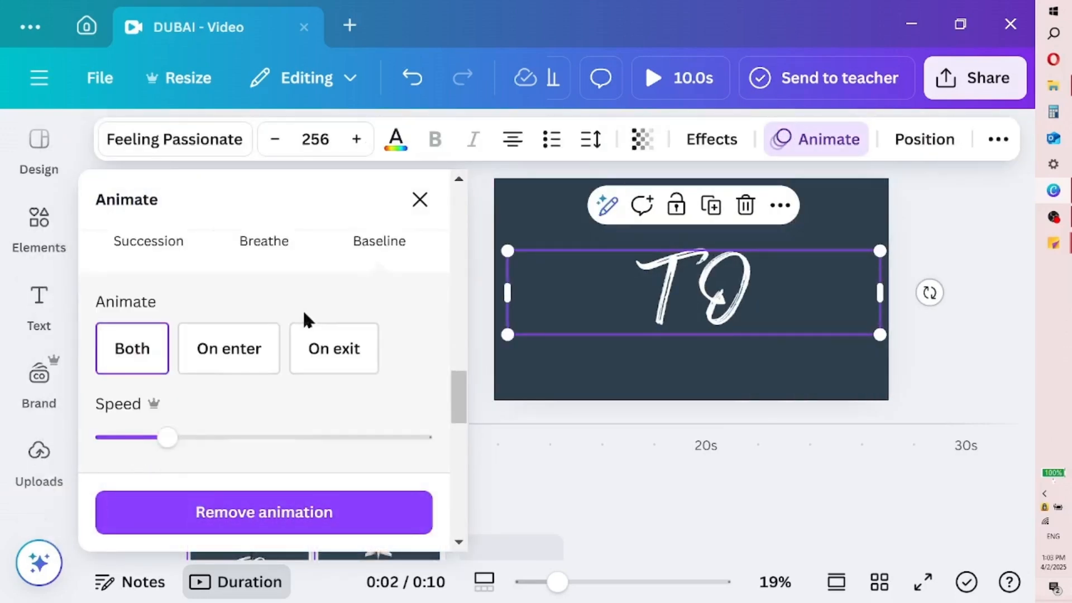
scroll(451, 387, up, 1)
scroll(451, 390, down, 3)
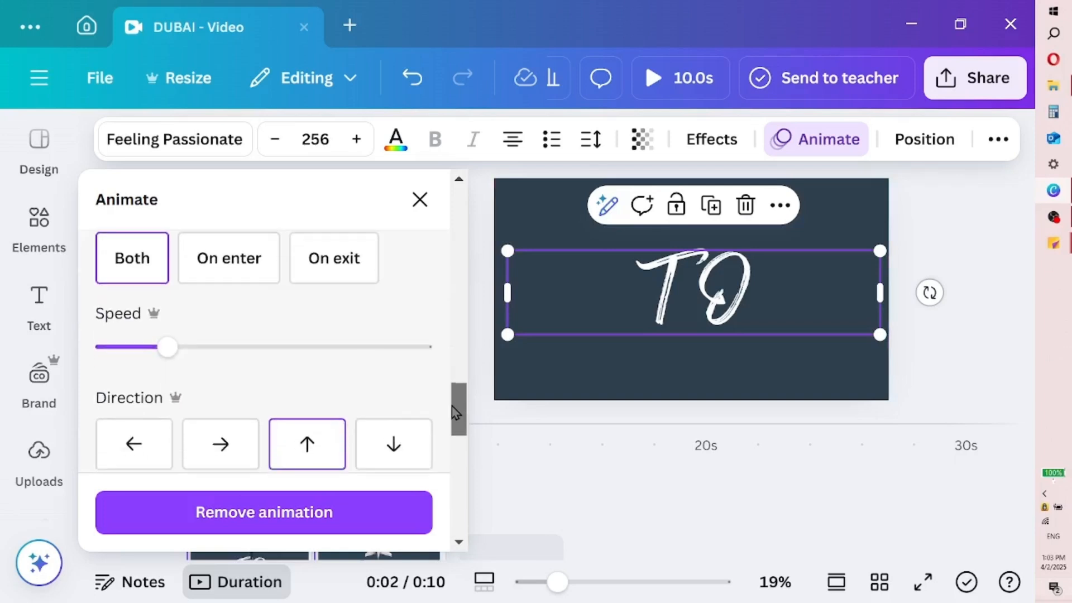
click(420, 200)
drag(199, 476, 254, 476)
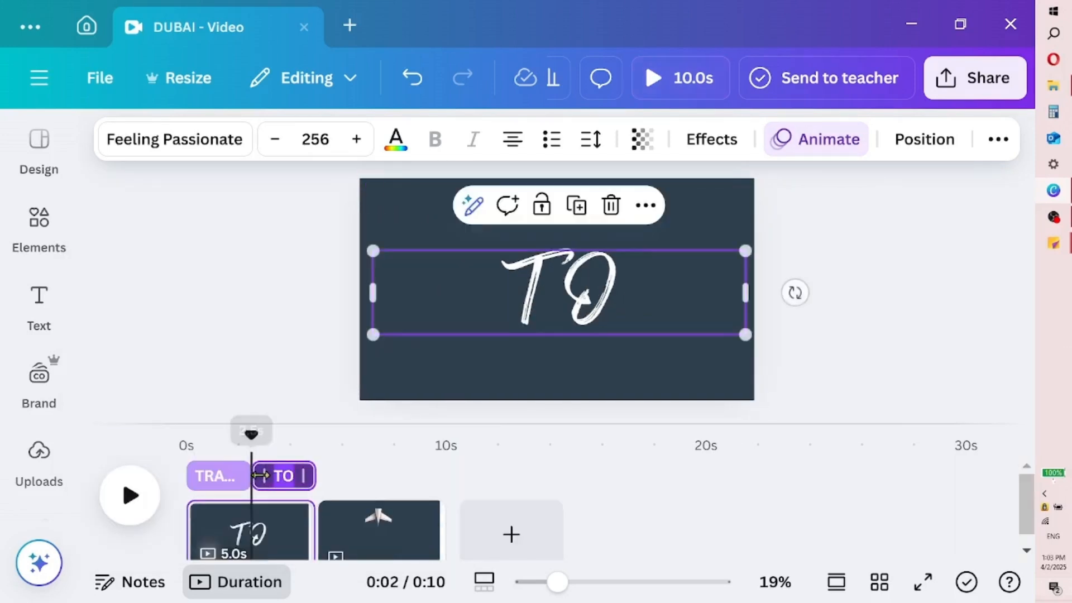
- Move the airplane page ahead of the TRAVEL TO text page
click(286, 319)
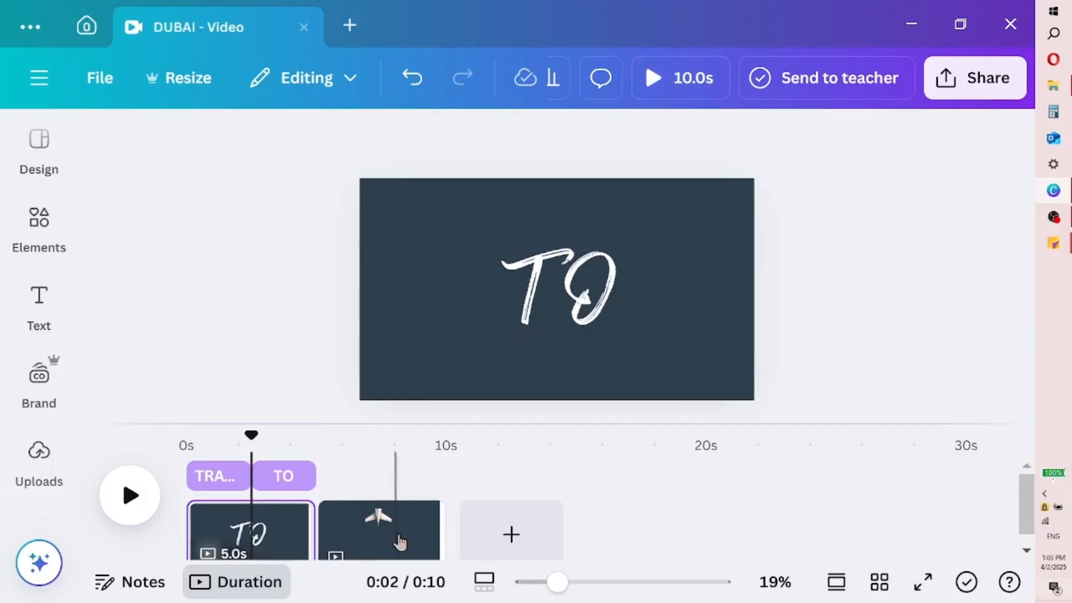
drag(396, 543, 215, 522)
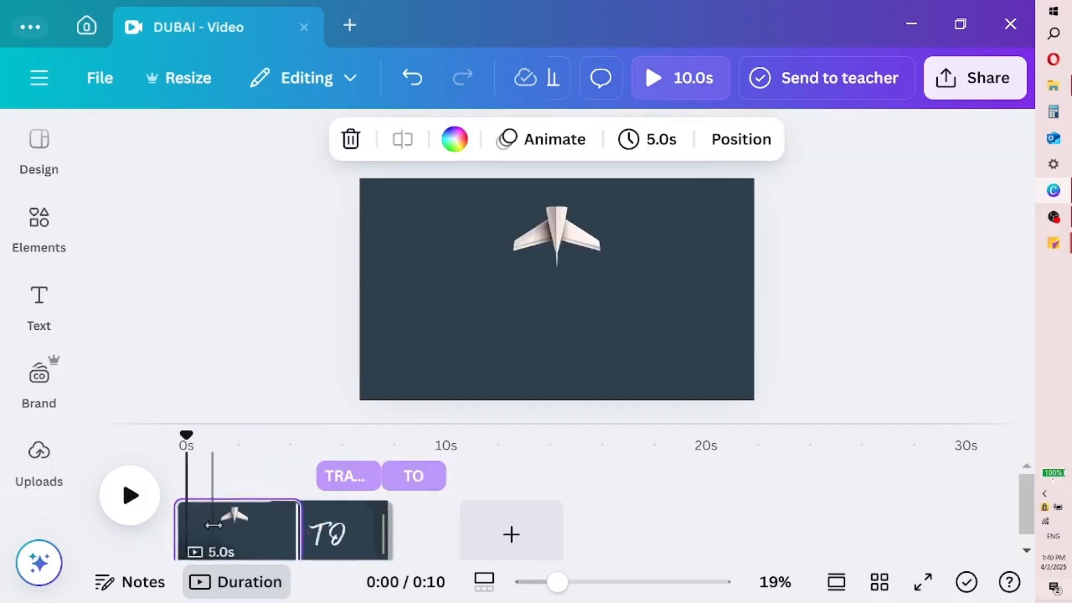
- Bring the large dark rectangle on the airplane page to the top of the layer order
click(541, 265)
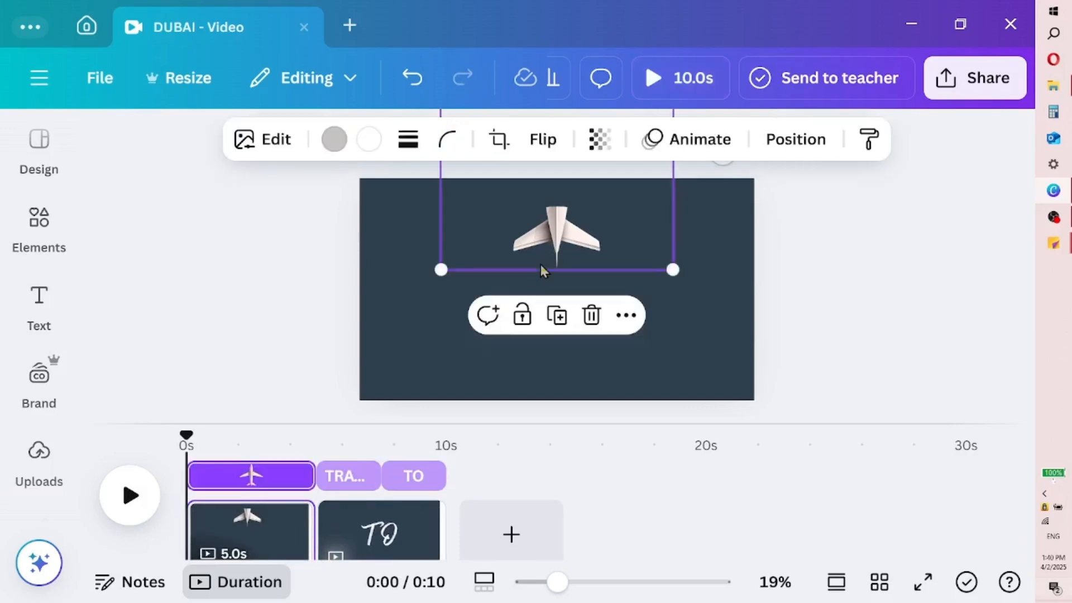
click(800, 139)
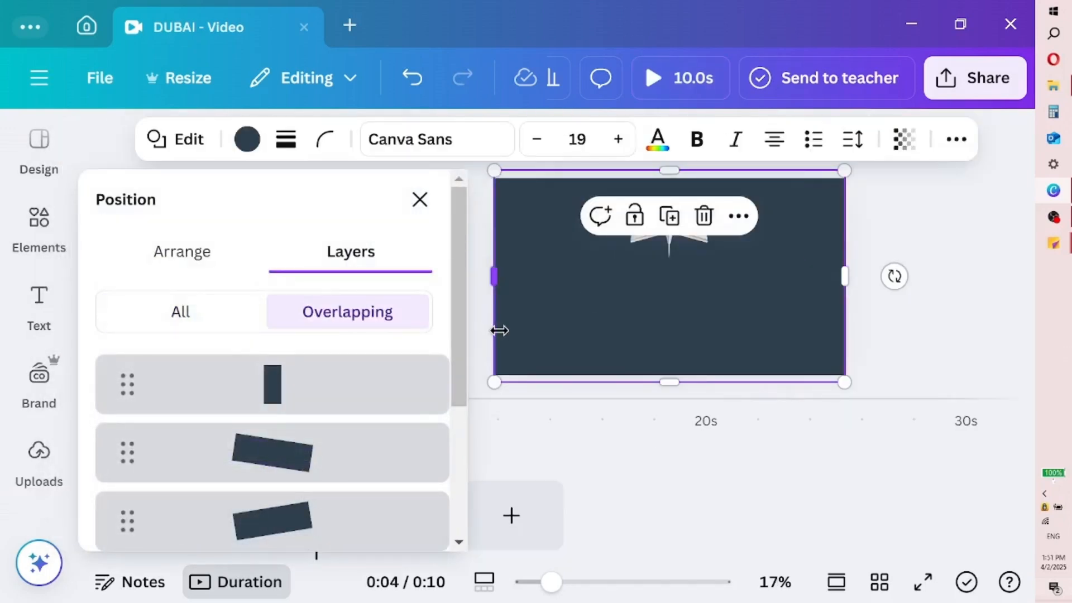
drag(460, 311, 444, 415)
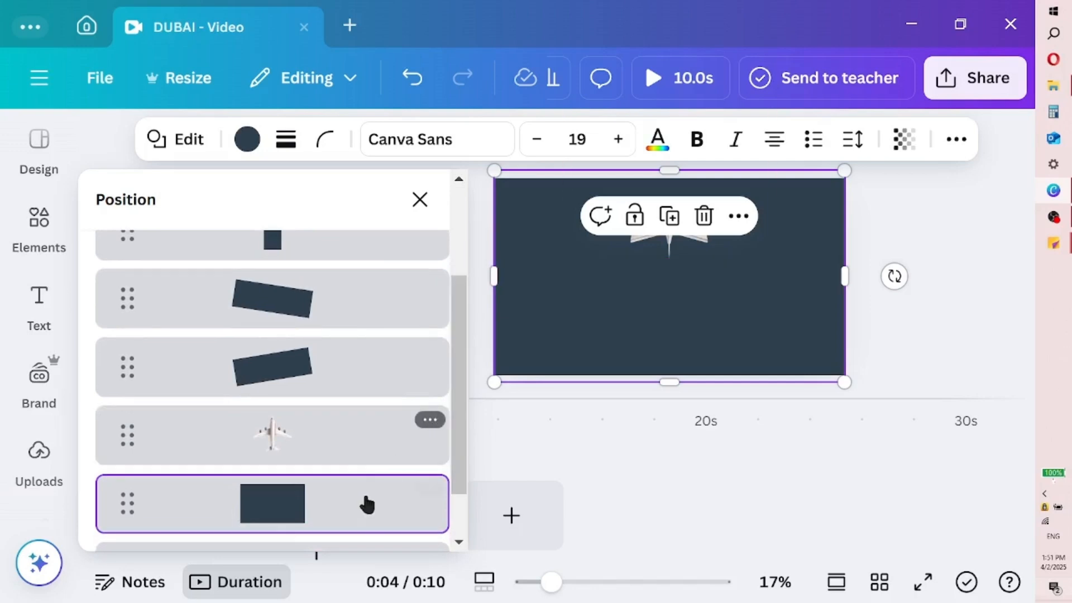
drag(354, 517, 359, 421)
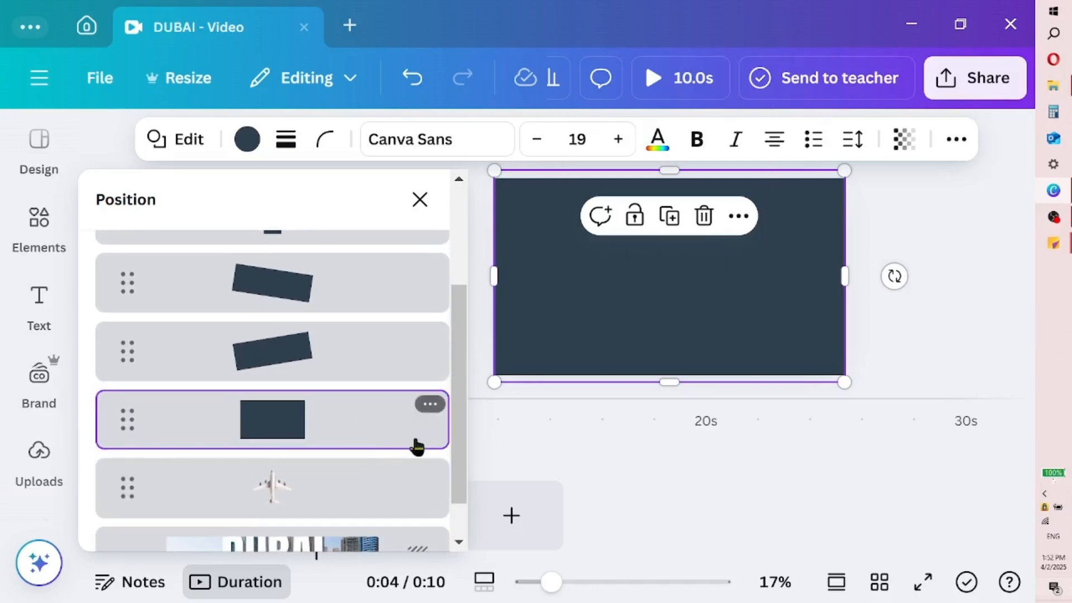
scroll(457, 455, up, 2)
drag(317, 490, 342, 287)
mouse_move(346, 337)
mouse_down()
mouse_move(346, 264)
mouse_move(342, 326)
mouse_move(354, 337)
mouse_move(342, 352)
mouse_up()
drag(339, 451, 313, 365)
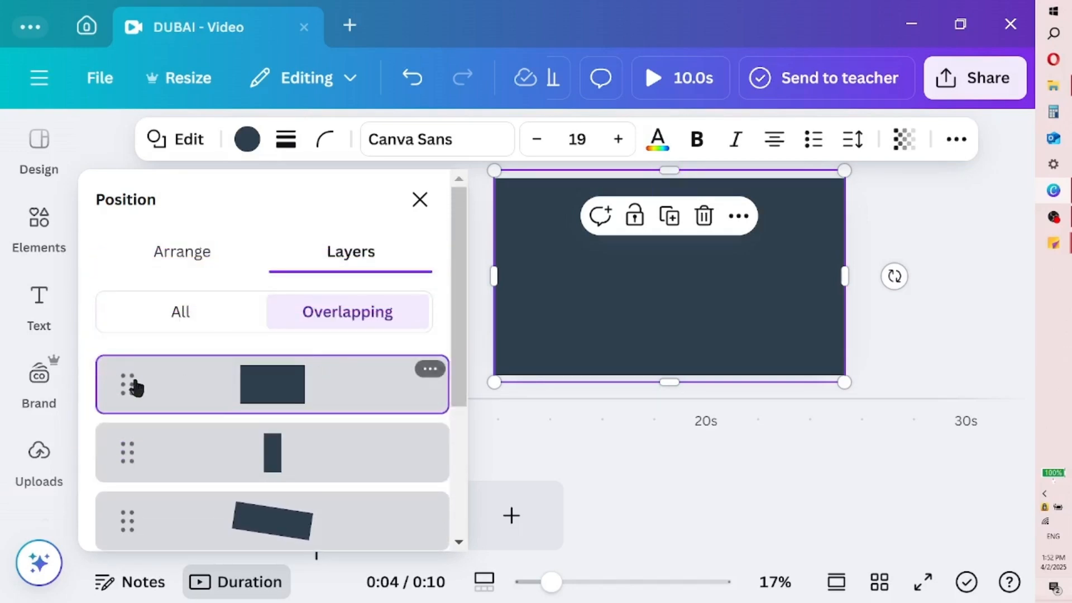
- Select the large rectangle, the three smaller dark shapes and the airplane together and group them
click(430, 370)
click(436, 372)
shift+click(149, 447)
shift+click(204, 510)
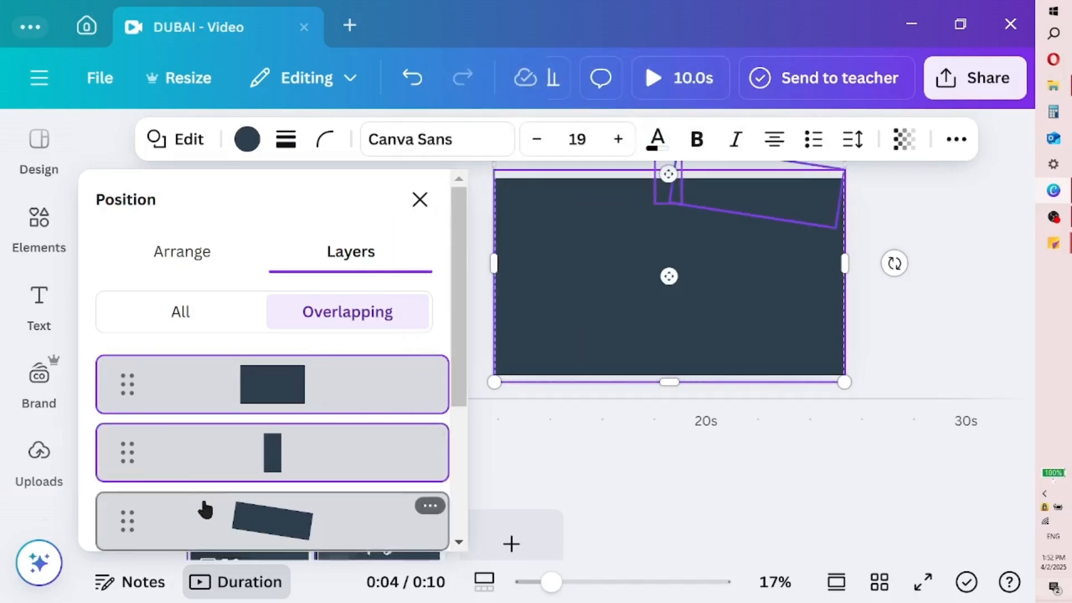
drag(454, 292, 455, 377)
shift+click(383, 439)
shift+click(331, 508)
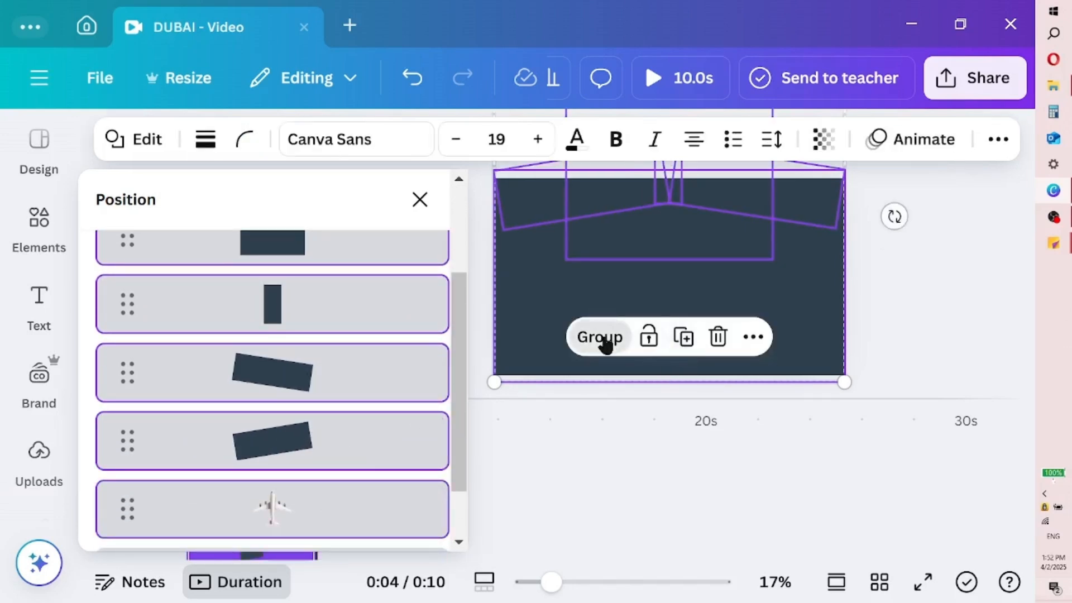
click(600, 337)
click(437, 200)
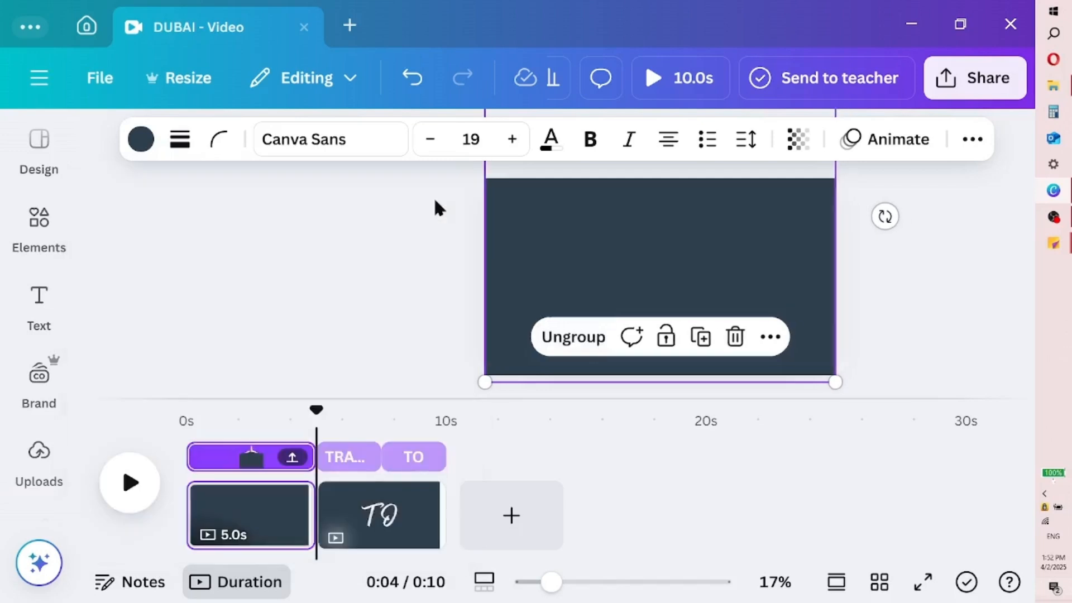
- Animate the airplane-and-shapes group on enter only, with its speed lowered to near the minimum
drag(471, 240, 470, 316)
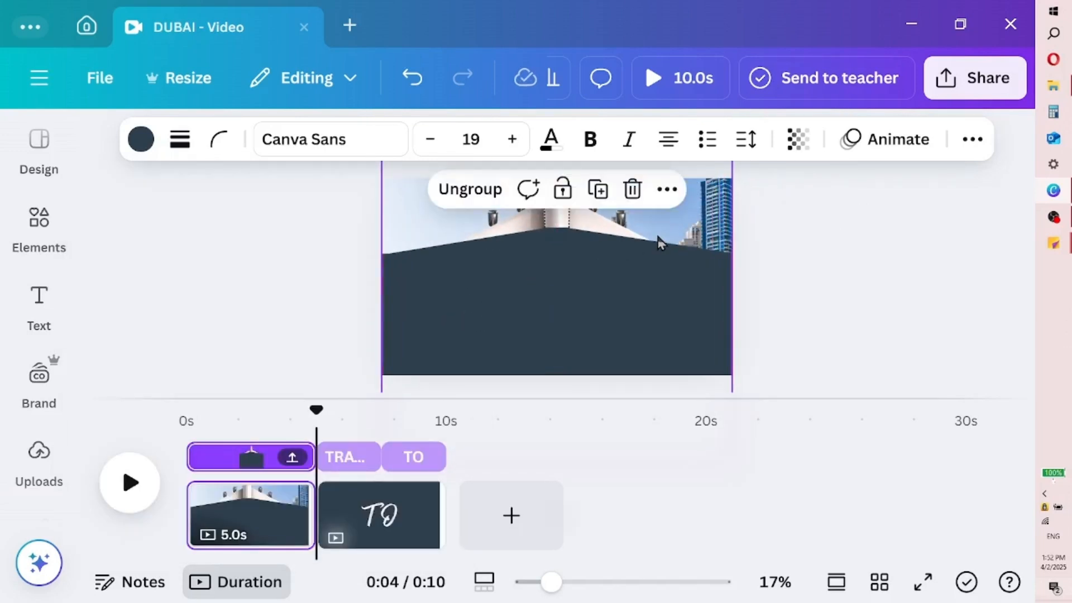
click(864, 157)
drag(455, 240, 456, 369)
click(385, 378)
drag(253, 384, 112, 384)
click(227, 322)
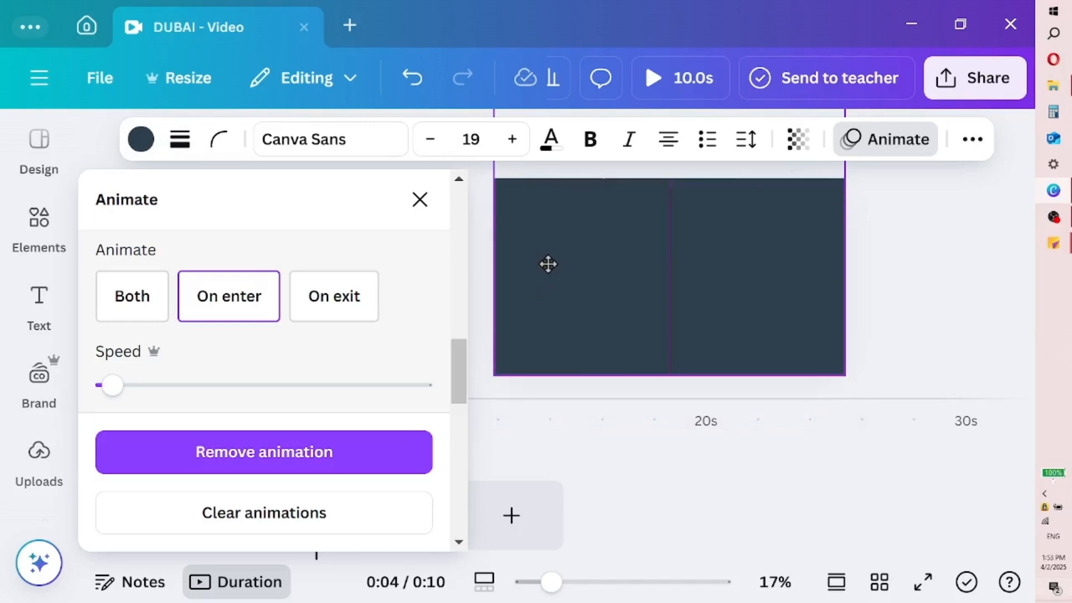
click(420, 200)
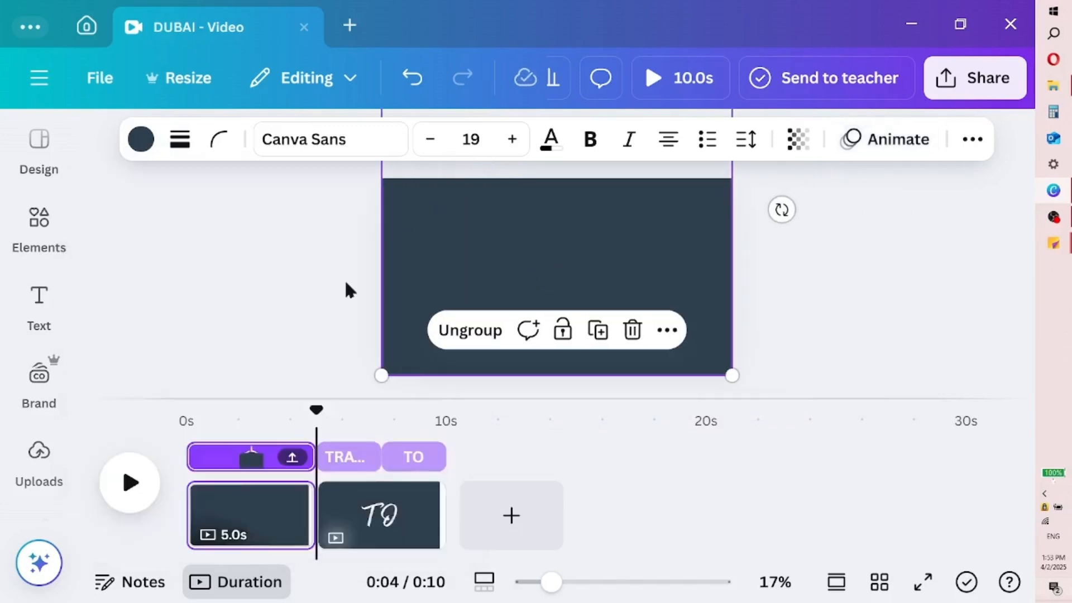
- Add a Match & Move transition between the airplane page and the text page
click(190, 421)
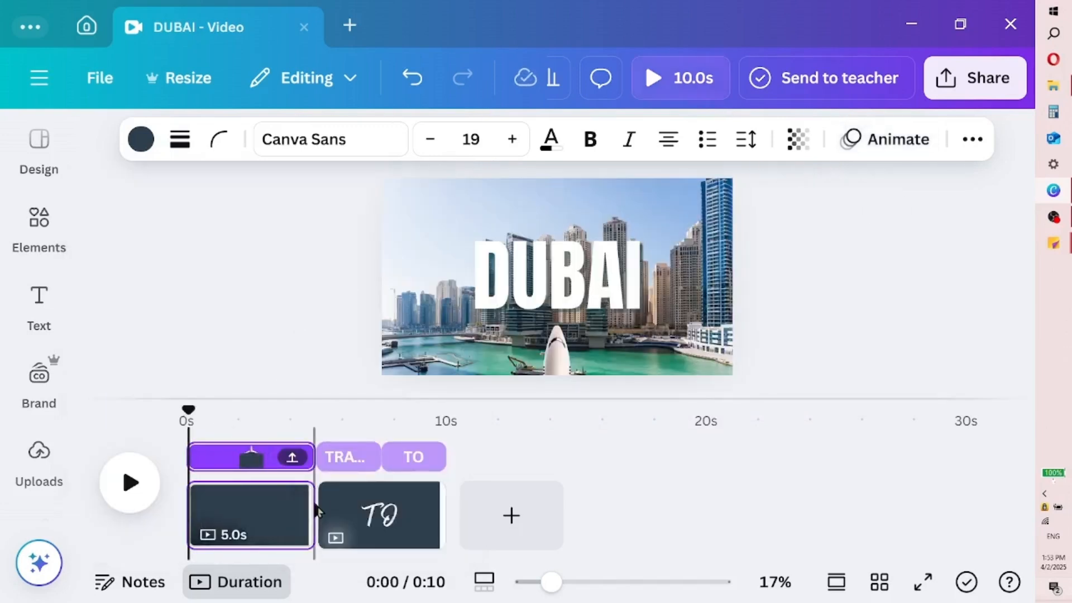
click(316, 532)
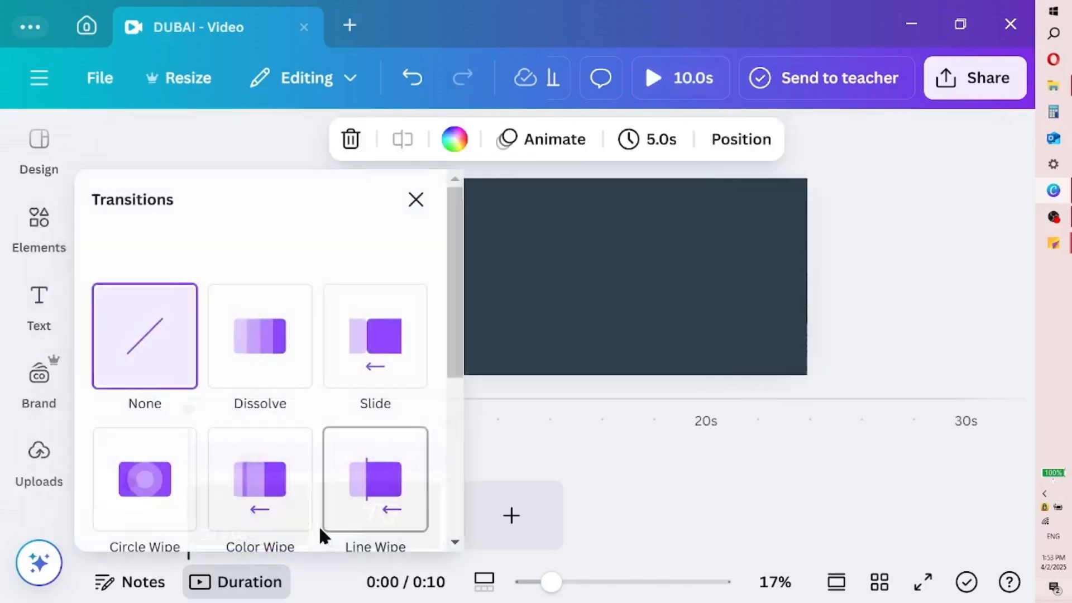
drag(460, 363, 448, 545)
click(156, 311)
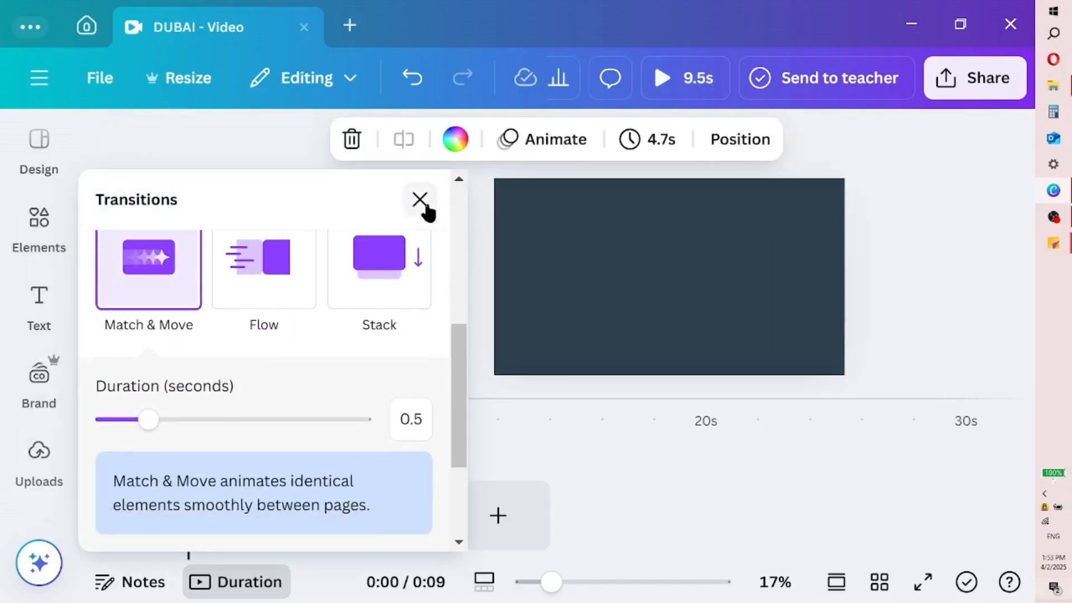
click(424, 206)
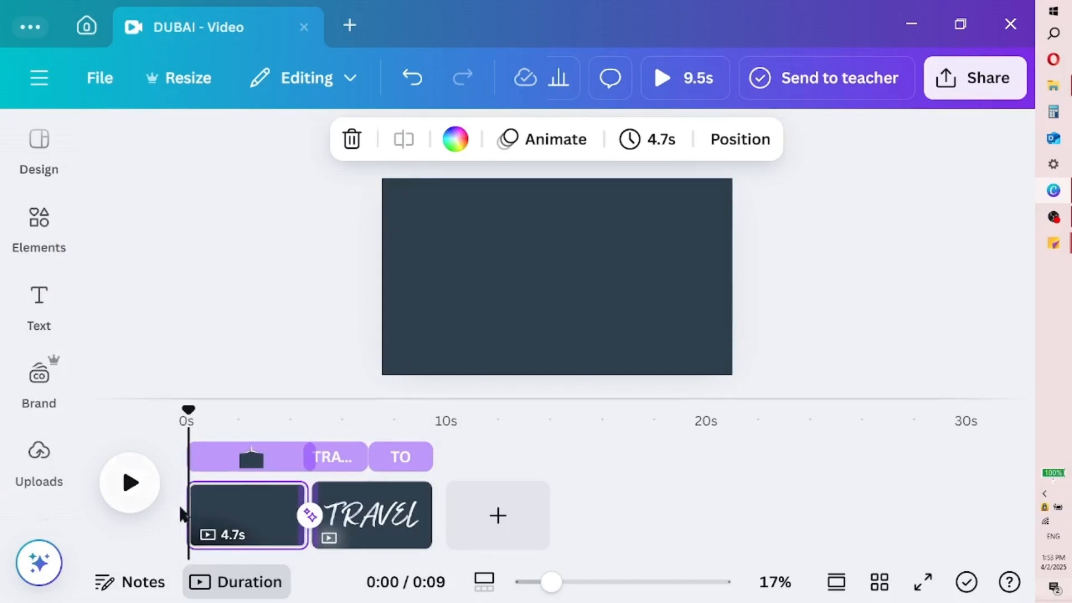
- Shorten the airplane page to 2.0 seconds and play the video back from the start
click(144, 496)
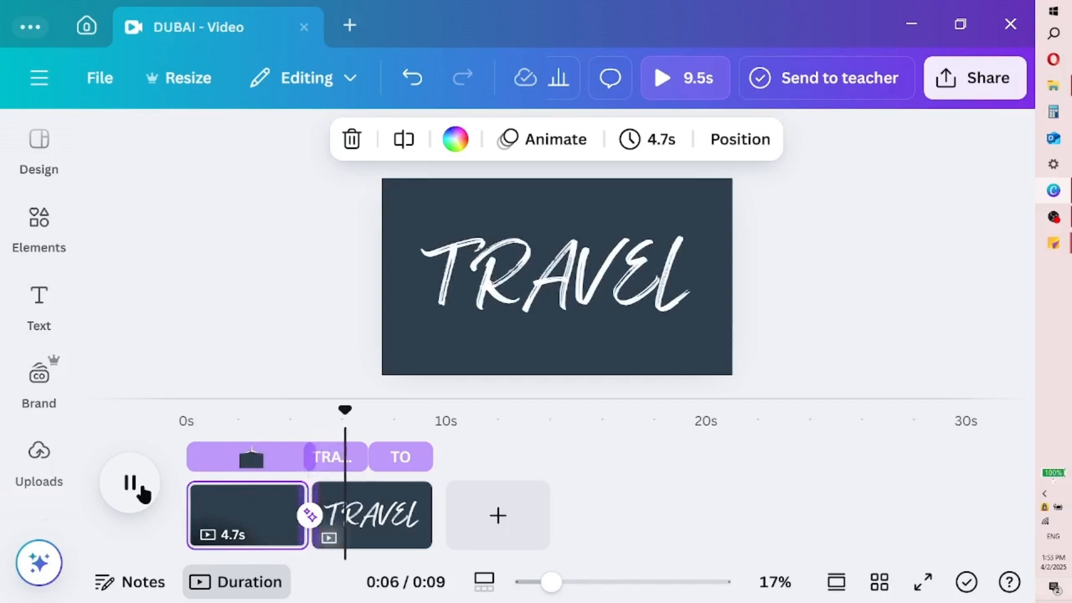
click(142, 492)
mouse_move(193, 510)
mouse_down()
mouse_move(248, 510)
mouse_move(211, 518)
mouse_up()
click(127, 486)
click(127, 486)
click(174, 422)
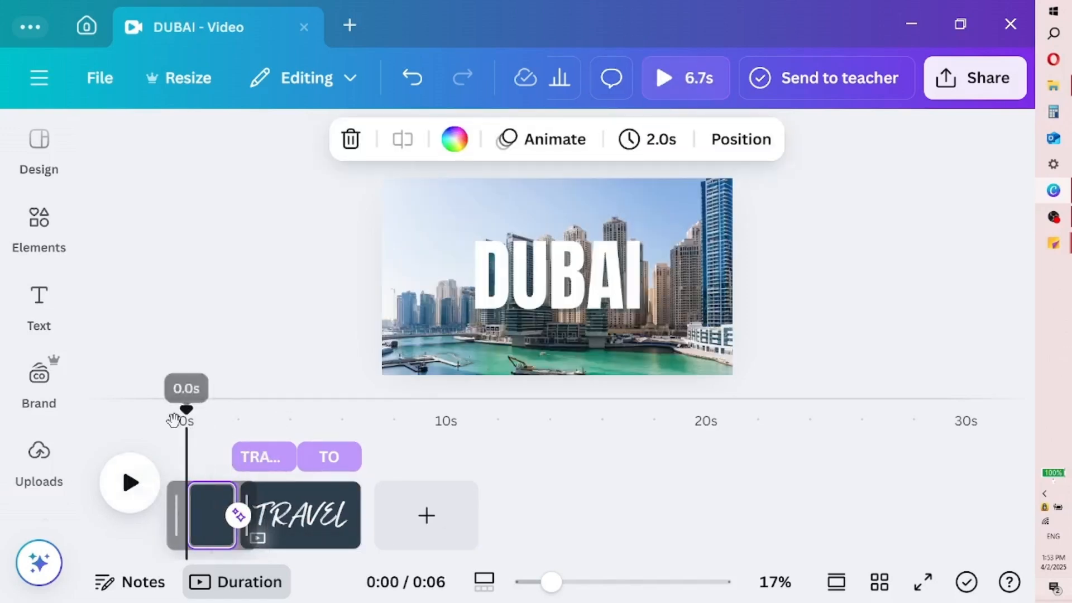
click(127, 484)
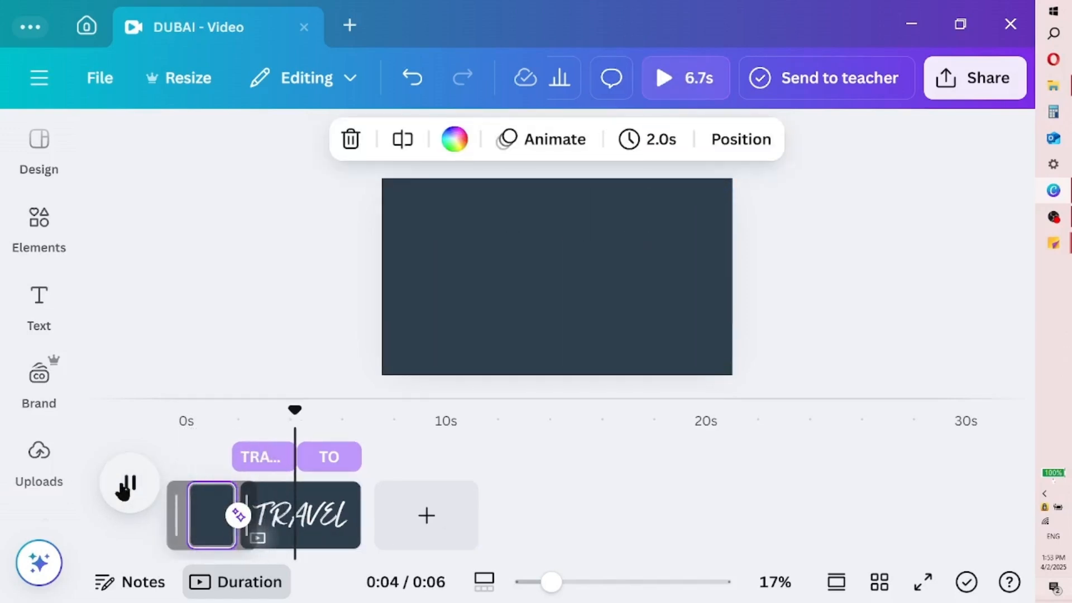
- Move the airplane page behind the text page and tighten the text timings to fit a 3.6-second page
drag(208, 527, 273, 522)
click(236, 463)
drag(244, 462, 285, 456)
click(260, 463)
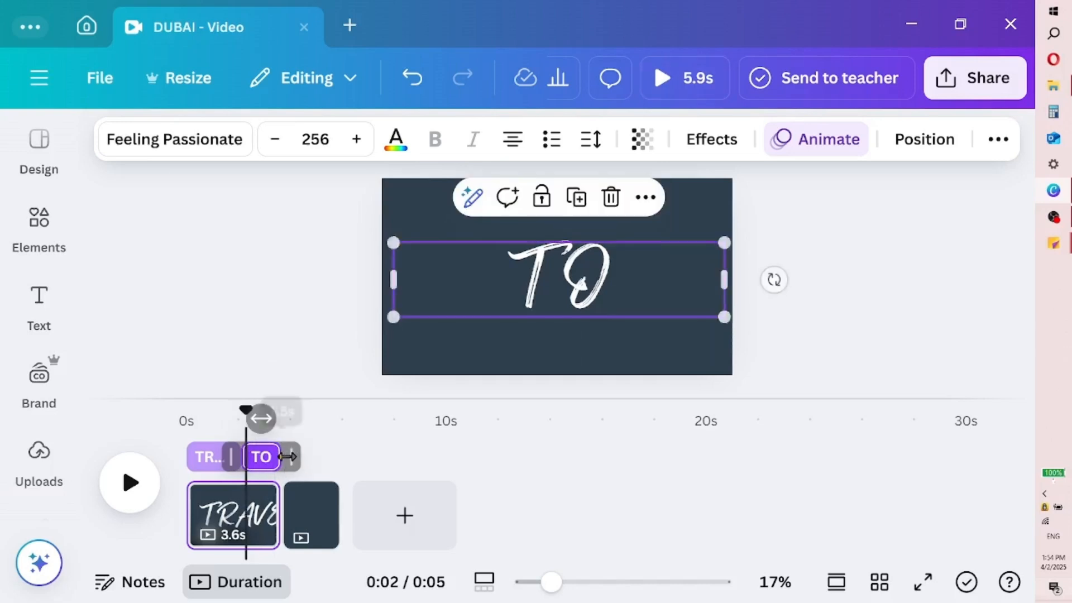
drag(246, 410, 186, 411)
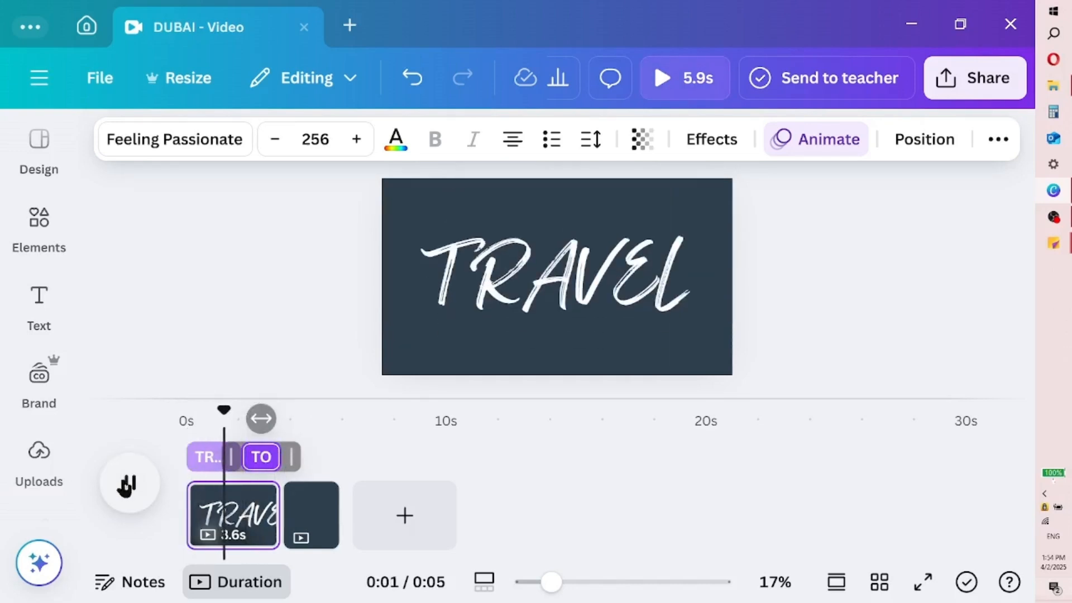
- Lengthen the DUBAI page to 4.0 seconds and place the playhead at its beginning
click(301, 505)
drag(339, 508, 386, 508)
click(285, 427)
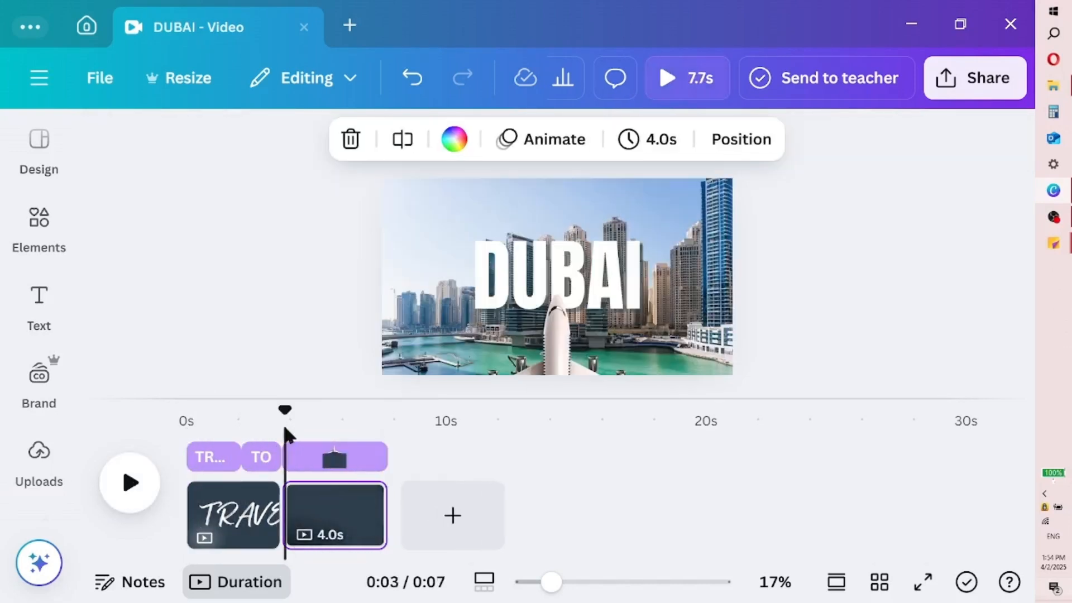
- Trim the airplane group's timing to about the last two seconds of the DUBAI page and play back the change
click(337, 460)
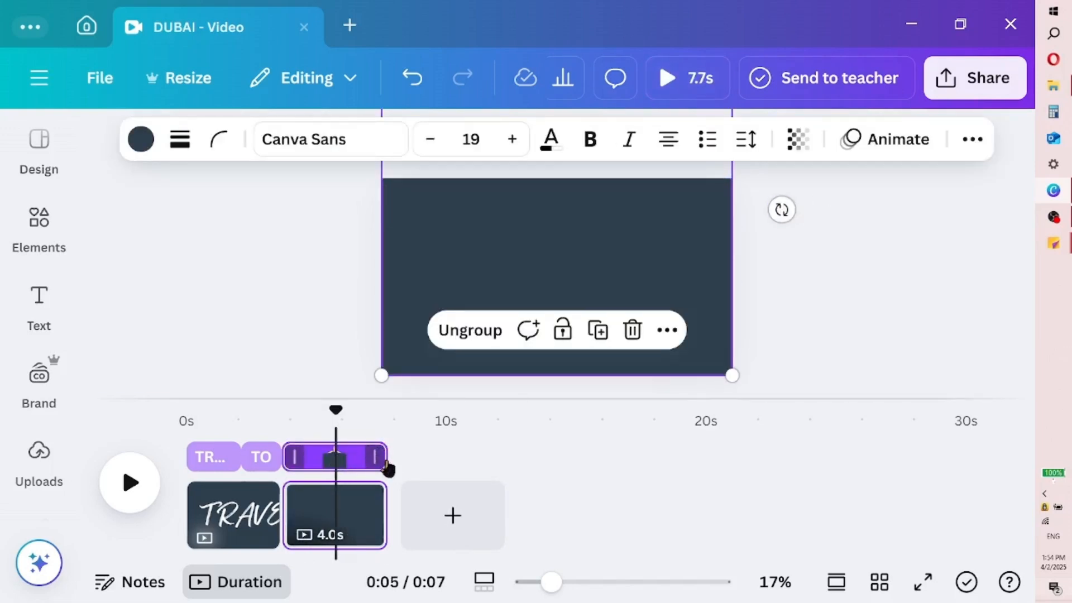
drag(382, 452, 328, 462)
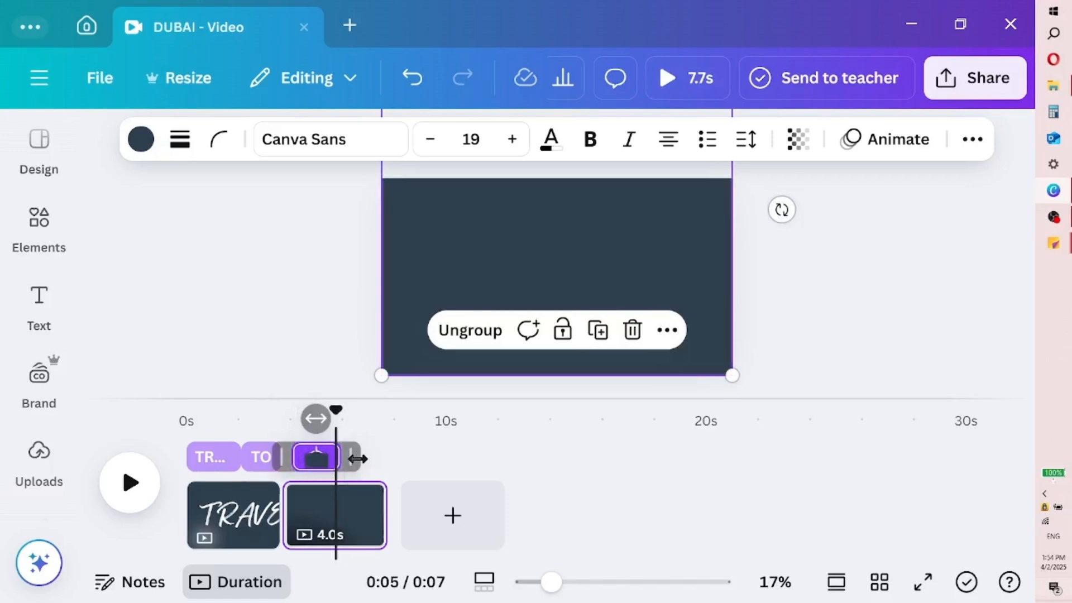
drag(296, 473, 341, 466)
drag(317, 410, 272, 411)
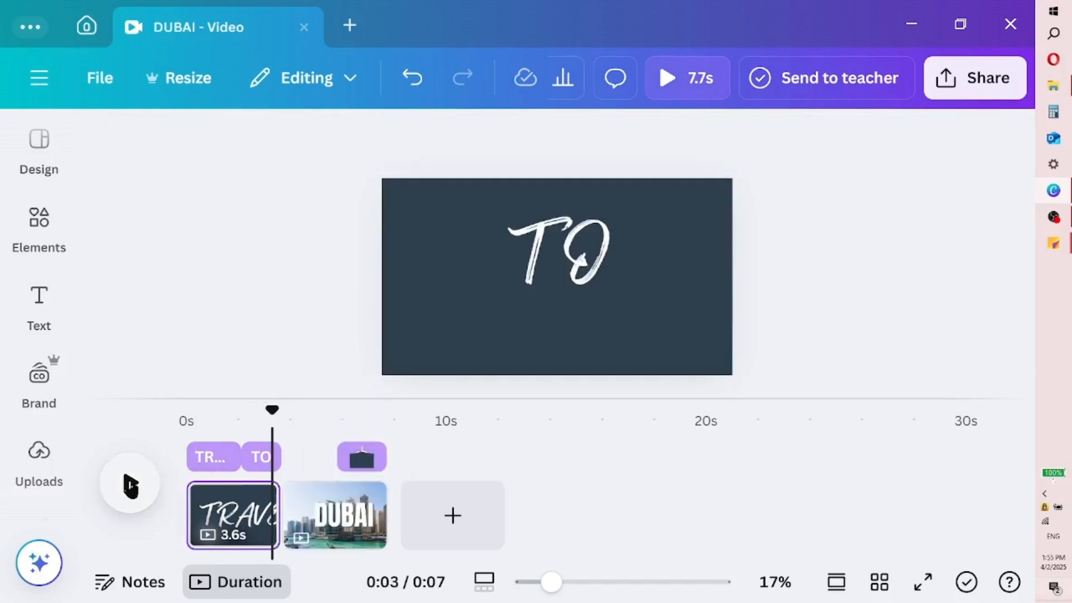
click(130, 485)
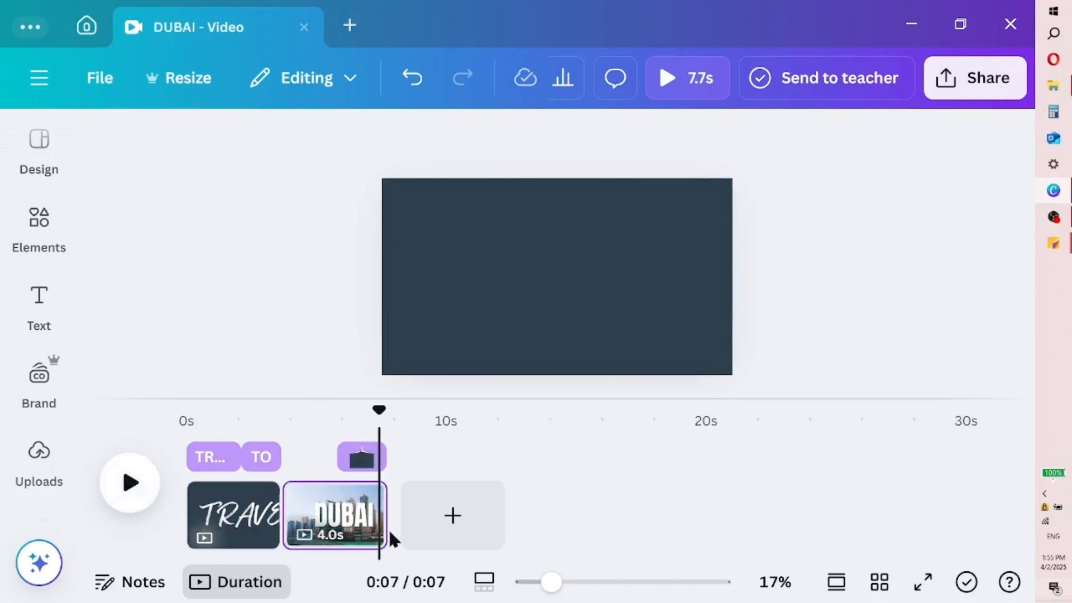
- Shorten the DUBAI page to 2.7 seconds, fit the airplane group's timing to 1.0 second at its end, and play it
drag(383, 521, 351, 519)
drag(352, 462, 358, 462)
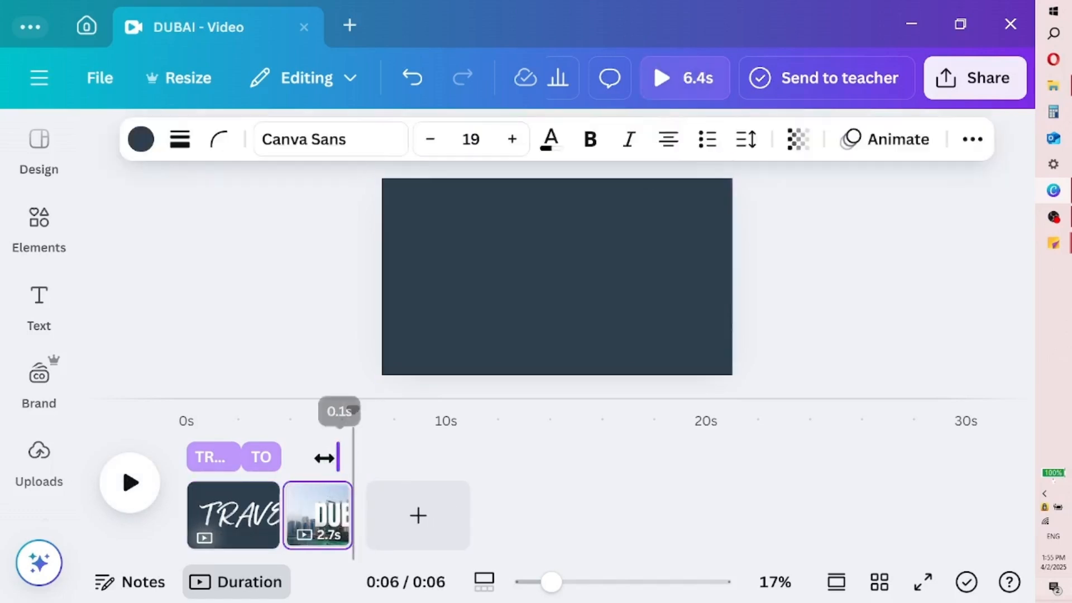
drag(345, 418, 330, 418)
drag(347, 457, 357, 457)
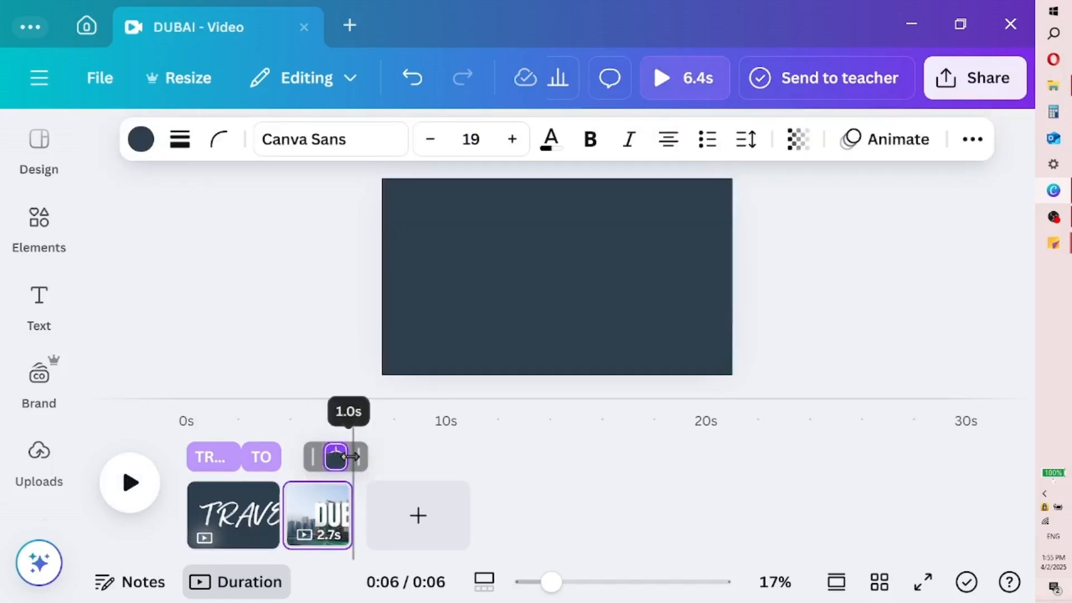
click(131, 484)
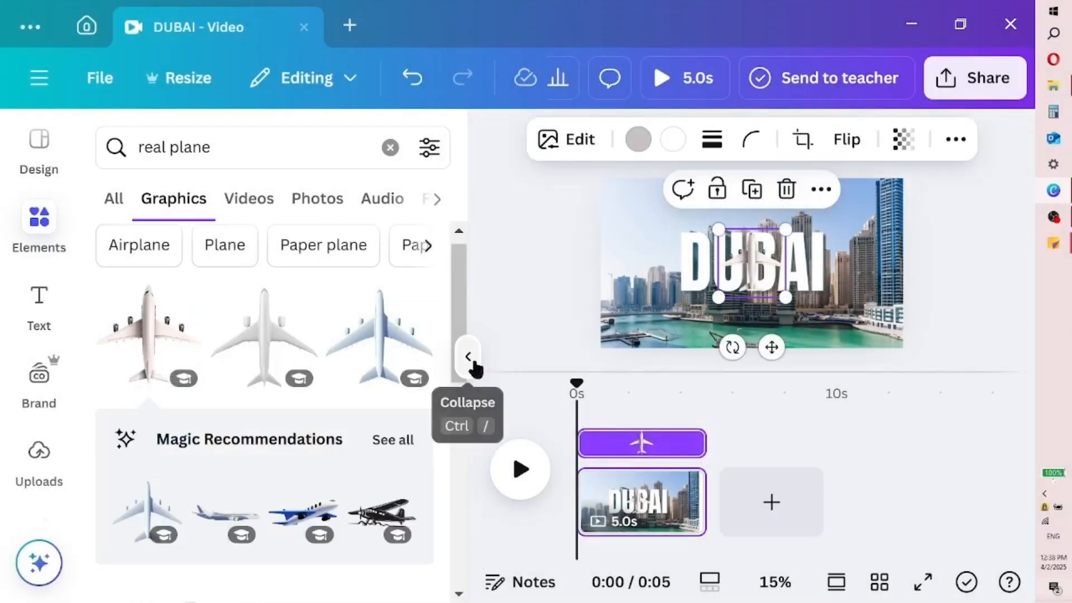
click(471, 361)
drag(517, 299, 343, 426)
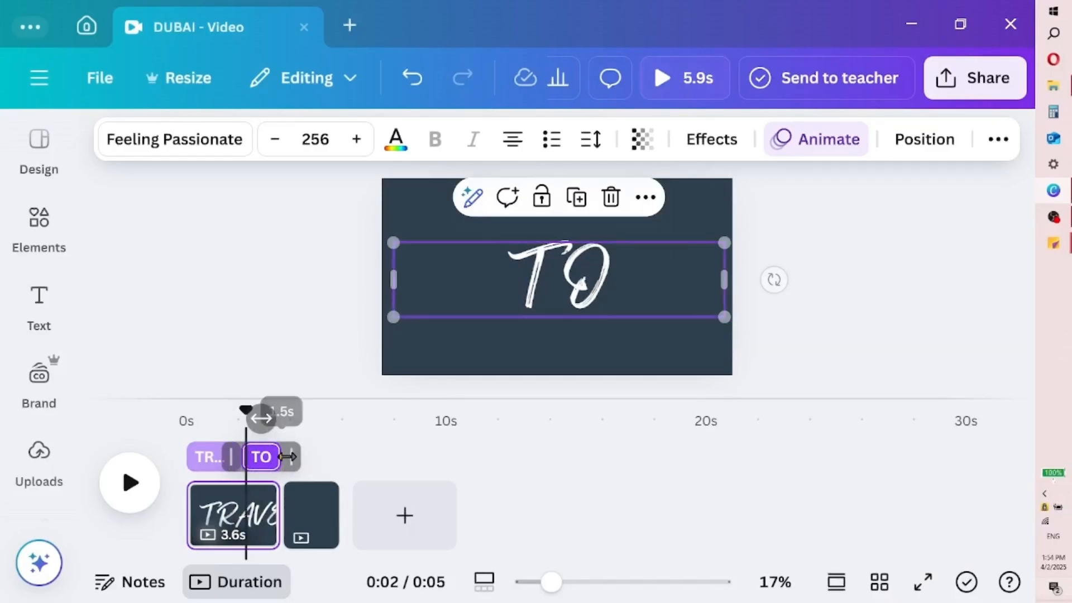
click(130, 482)
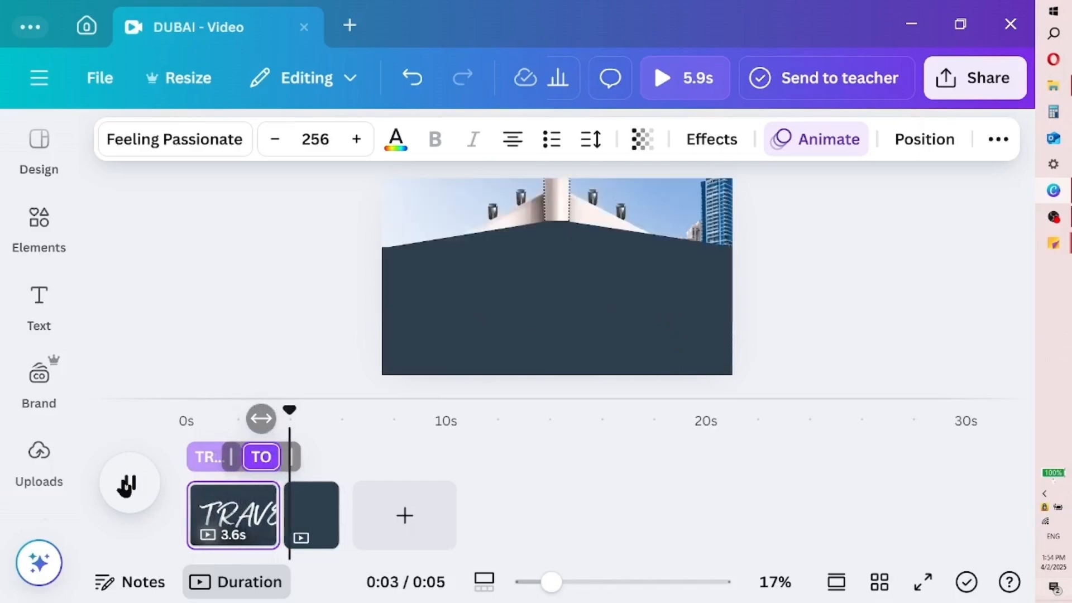